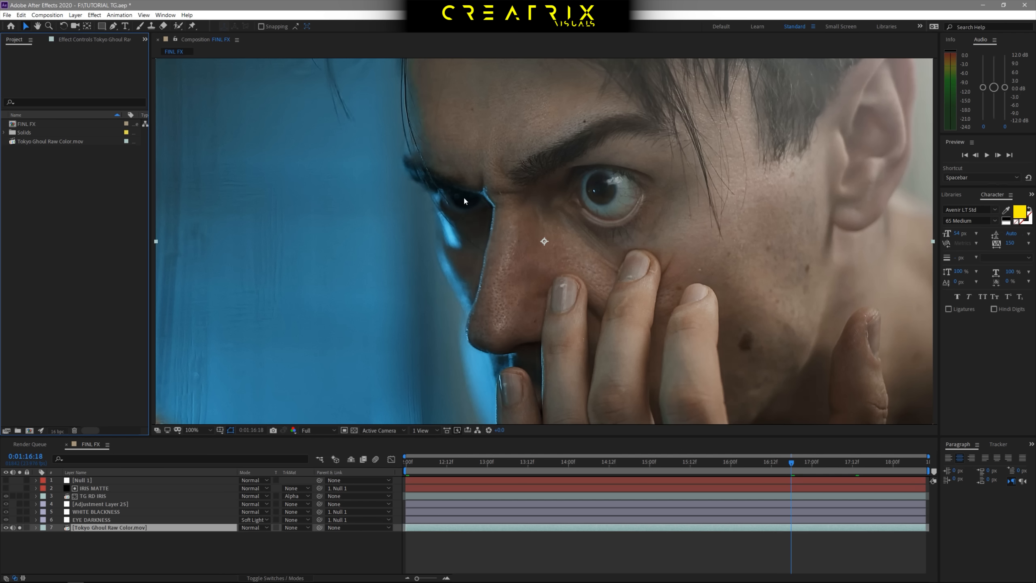
Examine the man's eye in the footage up close and scrub through the clip to study its movement.
{"action": "key", "text": "comma"}
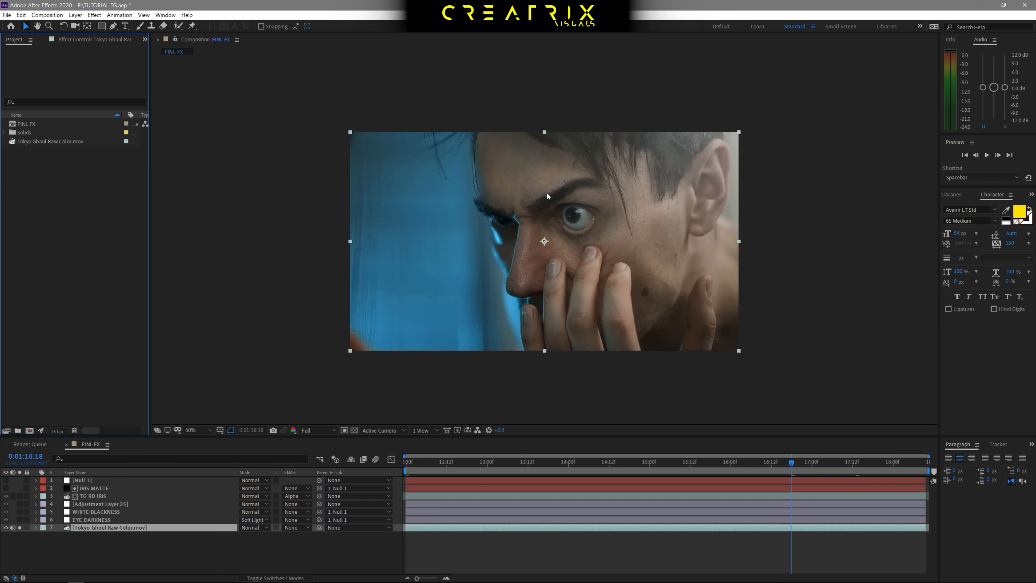
{"action": "key", "text": "period"}
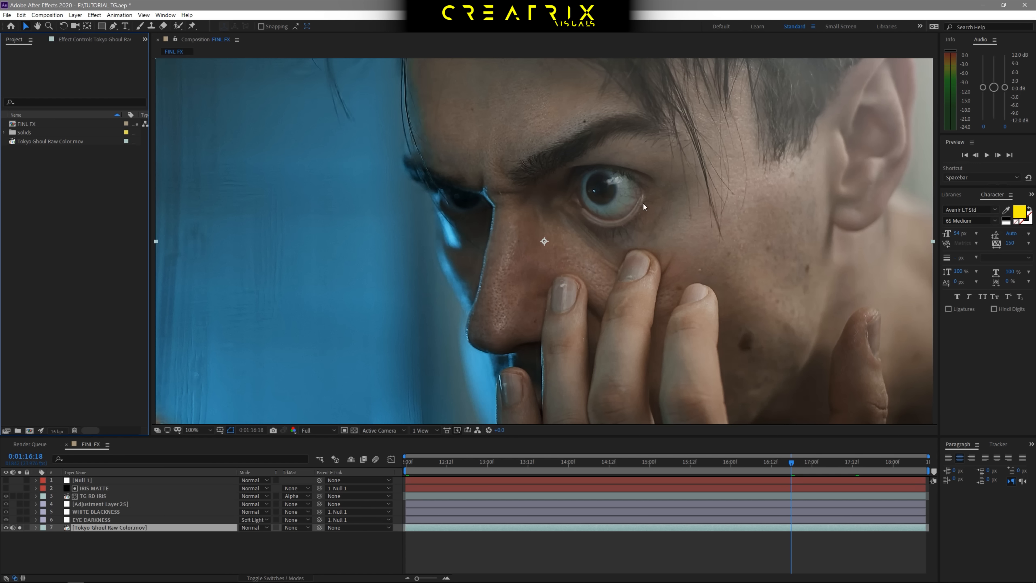
{"action": "key", "text": "comma"}
{"action": "key", "text": "comma"}
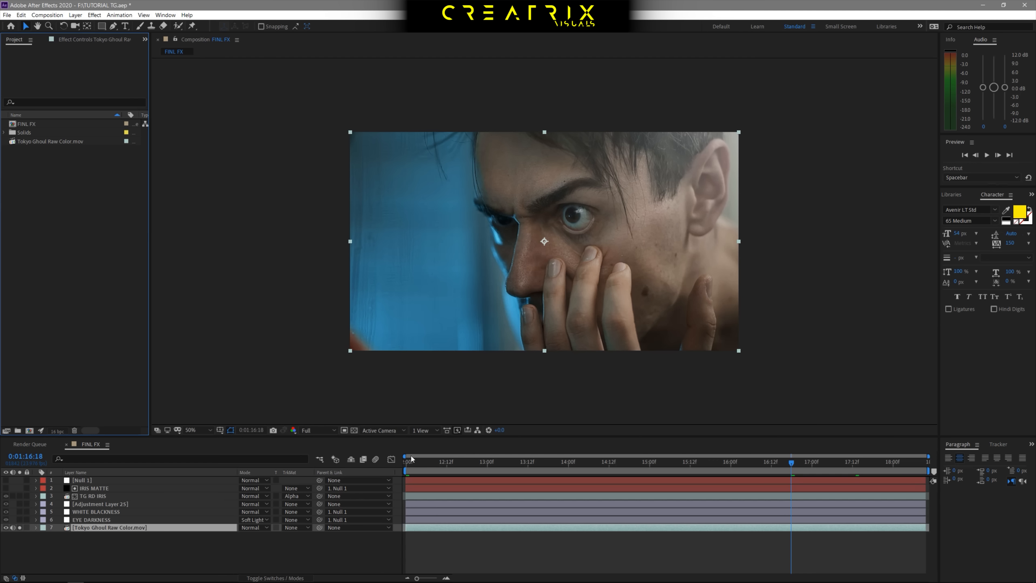
{"action": "scroll", "coordinate": [593, 210], "scroll_direction": "up", "scroll_amount": 1}
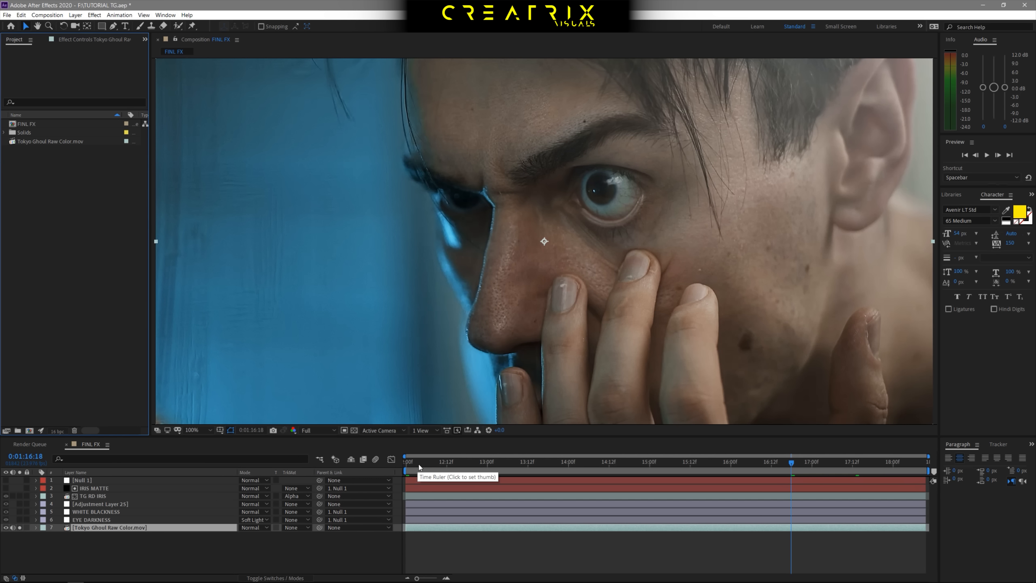
{"action": "left_click_drag", "start_coordinate": [418, 464], "coordinate": [885, 483]}
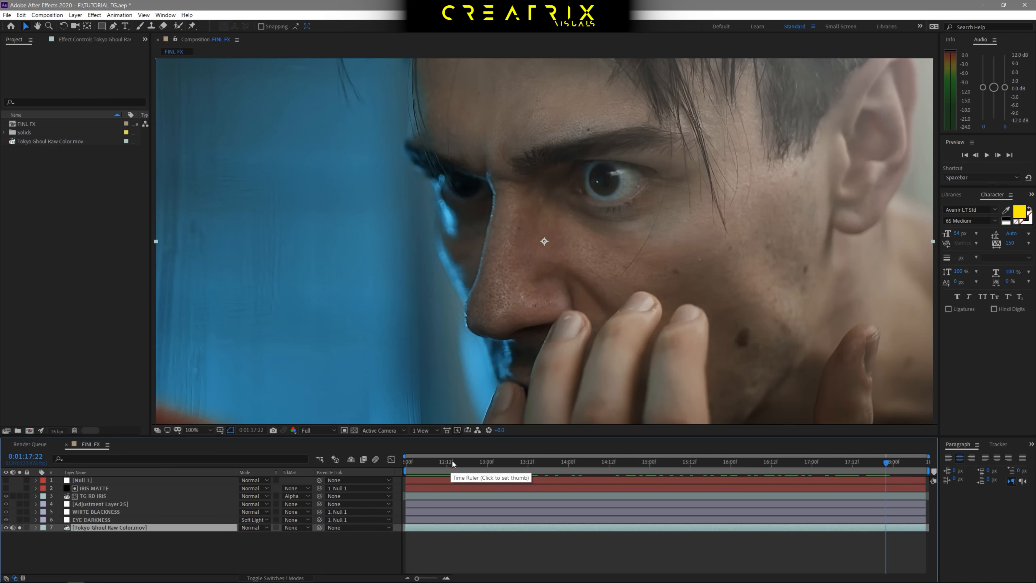
{"action": "left_click_drag", "start_coordinate": [459, 461], "coordinate": [478, 461]}
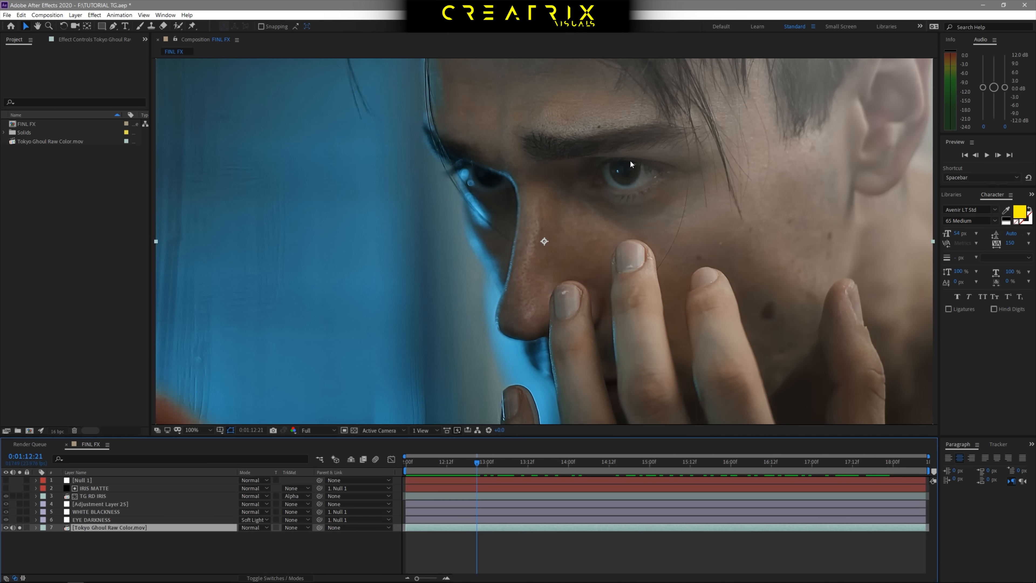
Motion-track the visible eye's iris in Tokyo Ghoul Raw Color.mov from 0:01:12:00, stopping the forward analysis at 0:01:12:23.
{"action": "left_click_drag", "start_coordinate": [470, 464], "coordinate": [399, 468]}
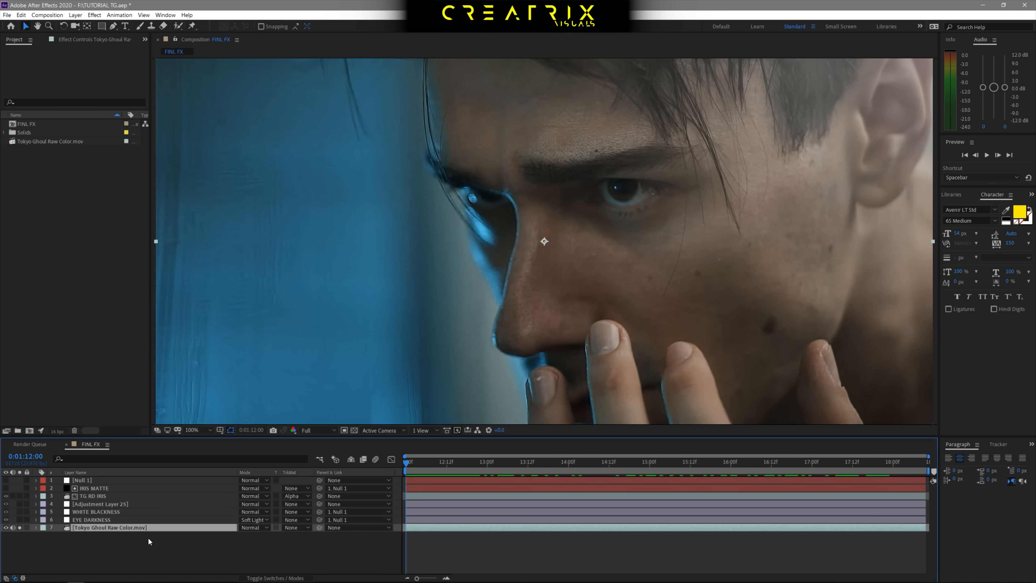
{"action": "right_click", "coordinate": [473, 526]}
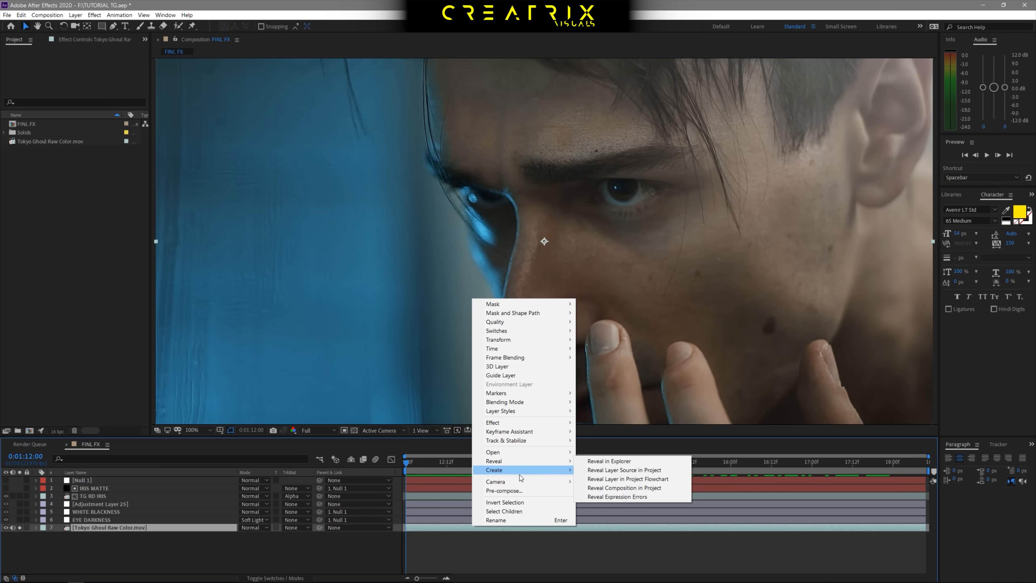
{"action": "mouse_move", "coordinate": [527, 440]}
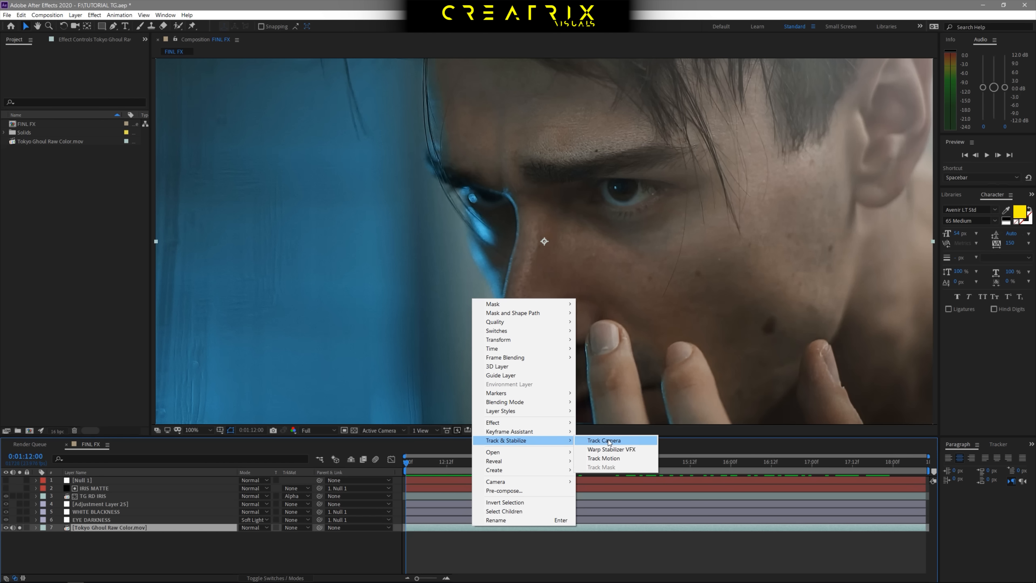
{"action": "left_click", "coordinate": [608, 460]}
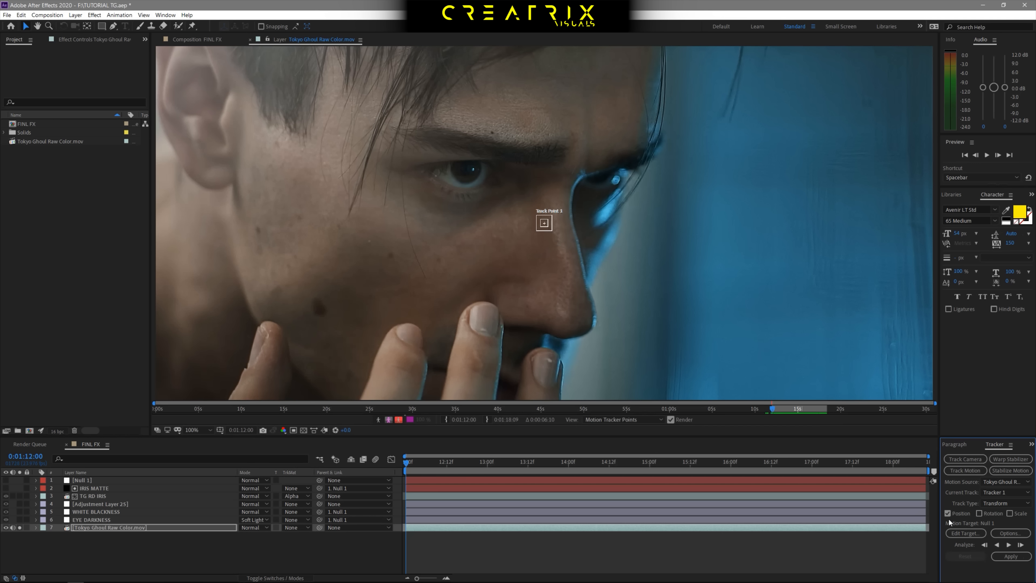
{"action": "left_click_drag", "start_coordinate": [544, 223], "coordinate": [496, 200]}
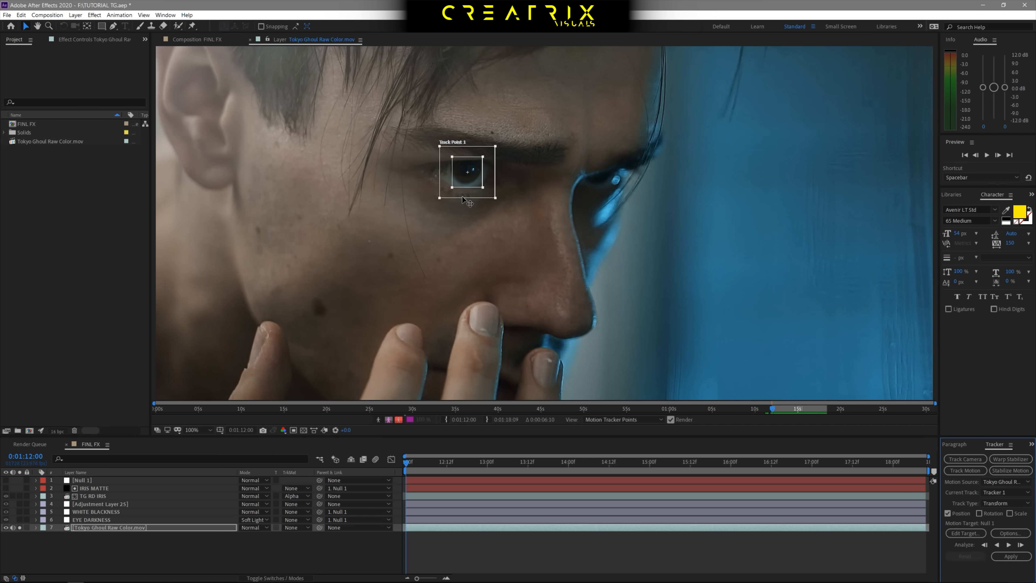
{"action": "left_click", "coordinate": [1009, 546]}
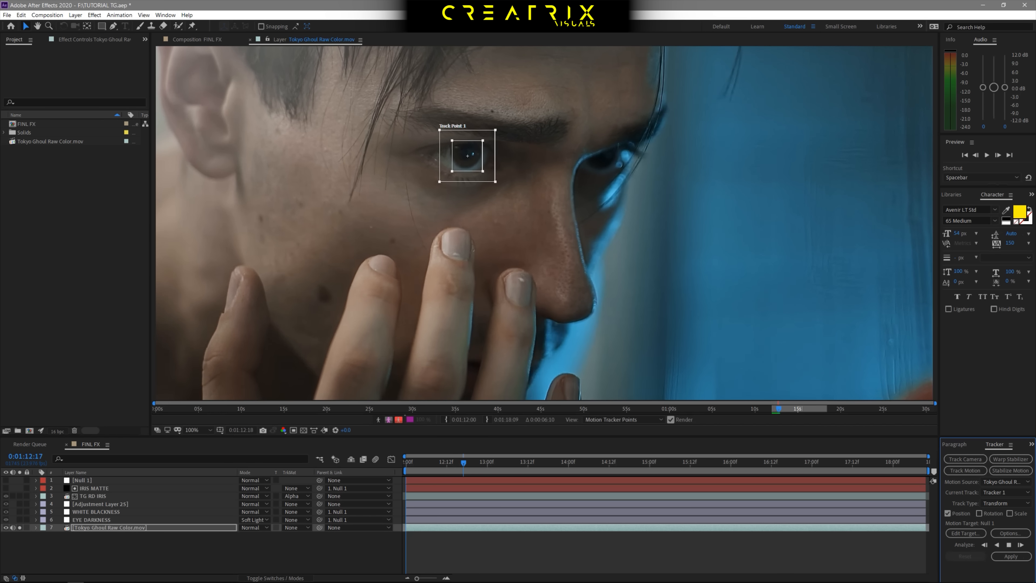
{"action": "left_click", "coordinate": [1009, 545]}
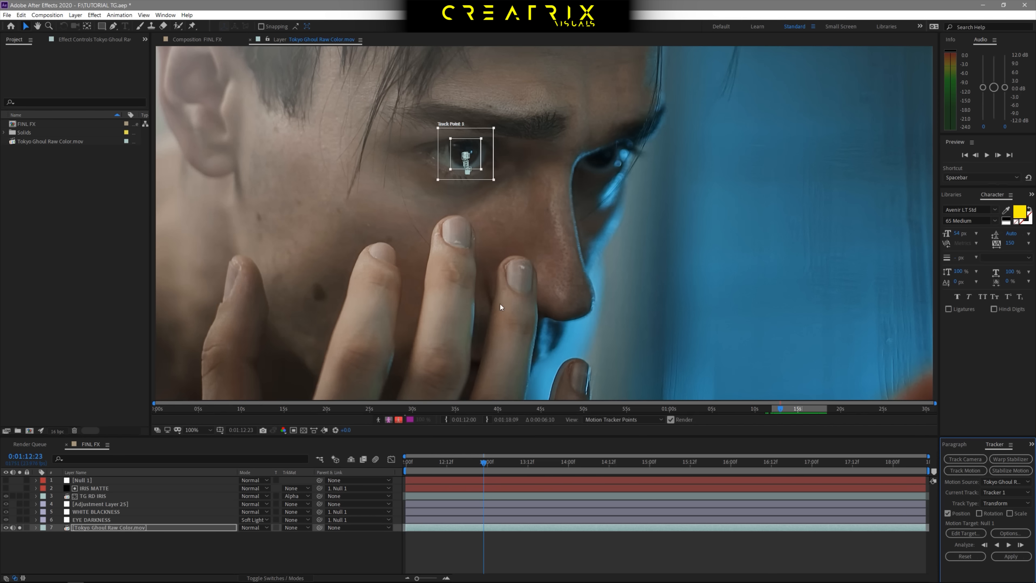
{"action": "left_click", "coordinate": [75, 15]}
{"action": "mouse_move", "coordinate": [90, 25]}
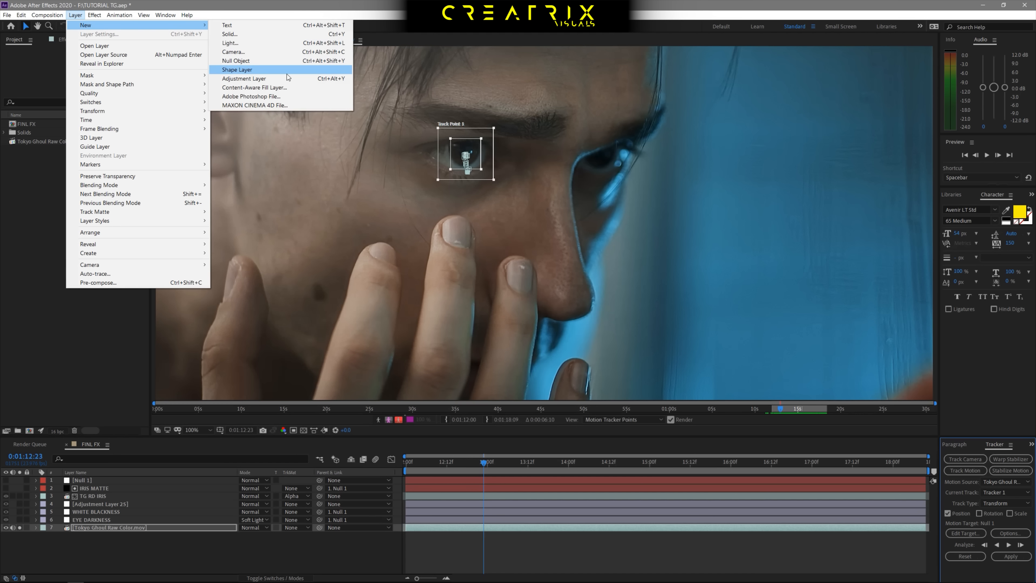
{"action": "left_click", "coordinate": [268, 62]}
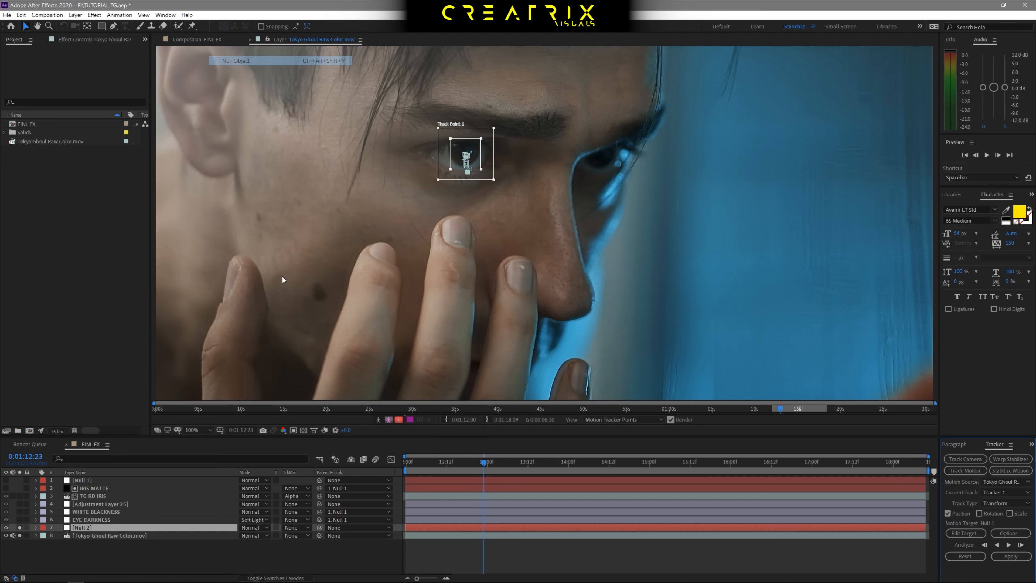
{"action": "left_click", "coordinate": [968, 536]}
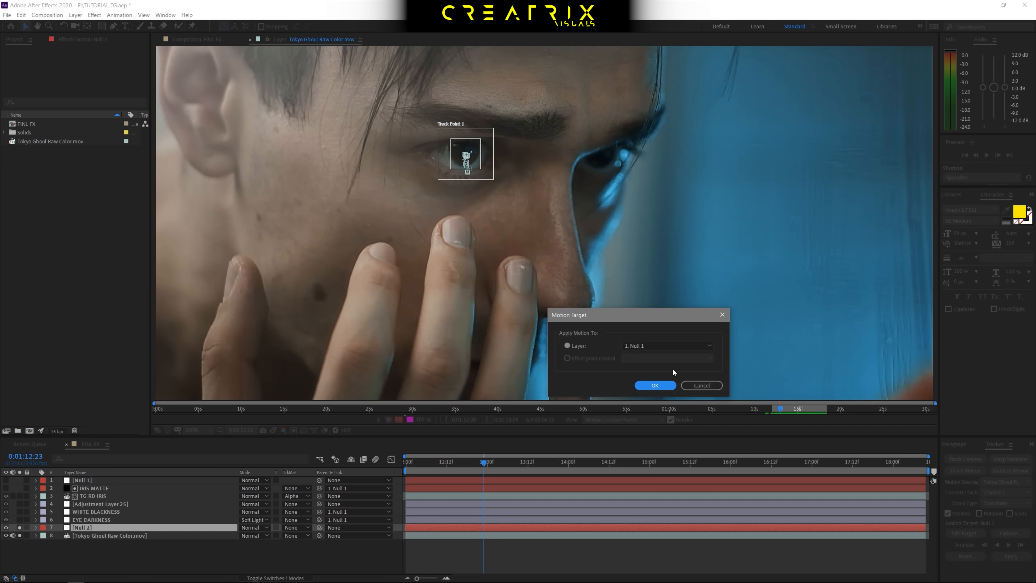
{"action": "left_click", "coordinate": [691, 385]}
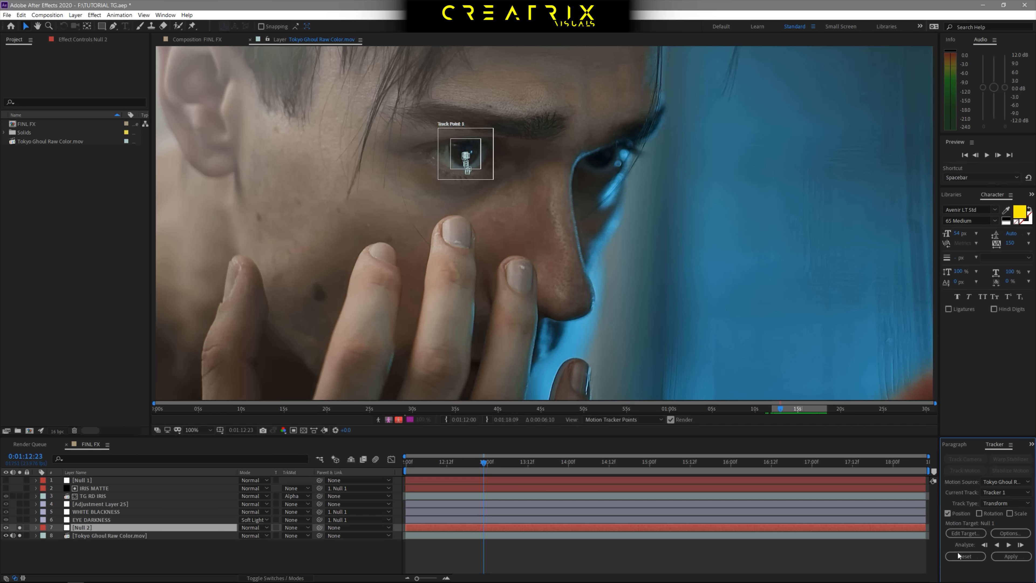
{"action": "left_click", "coordinate": [105, 527]}
{"action": "key", "text": "Delete"}
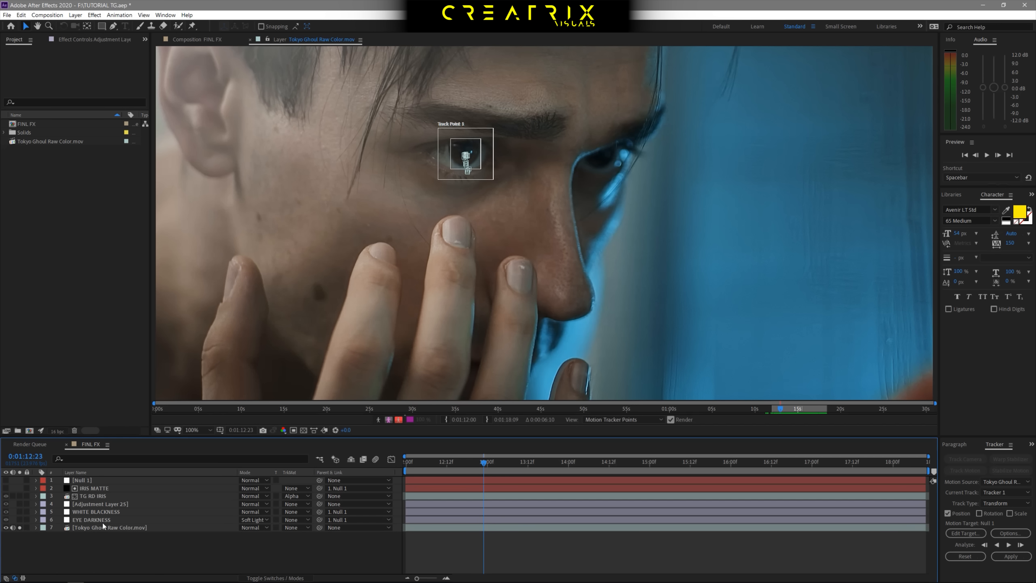
Return to the FINL FX composition, solo the Null 1 layer and reveal its Position keyframes.
{"action": "left_click", "coordinate": [251, 40]}
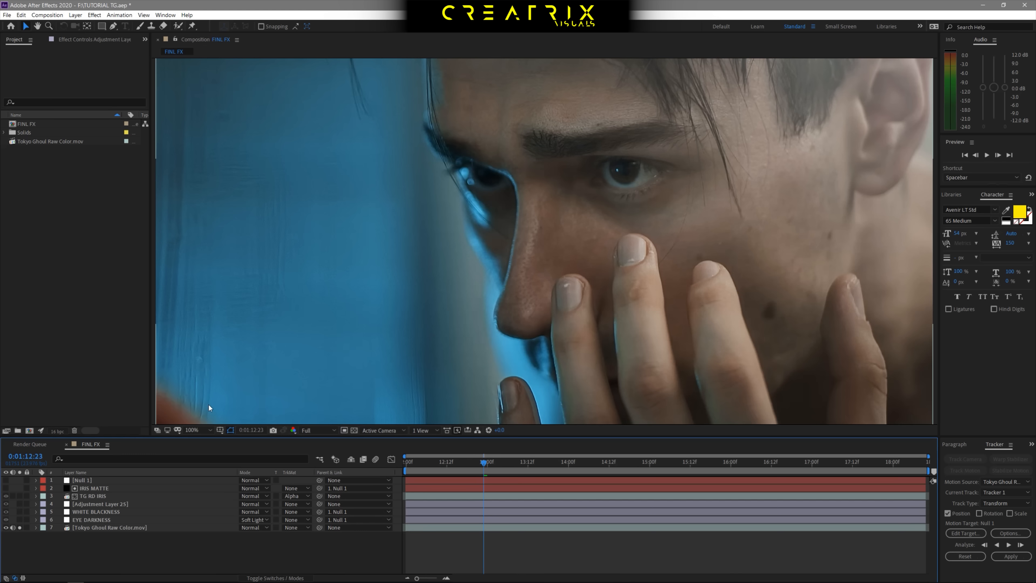
{"action": "left_click", "coordinate": [89, 480]}
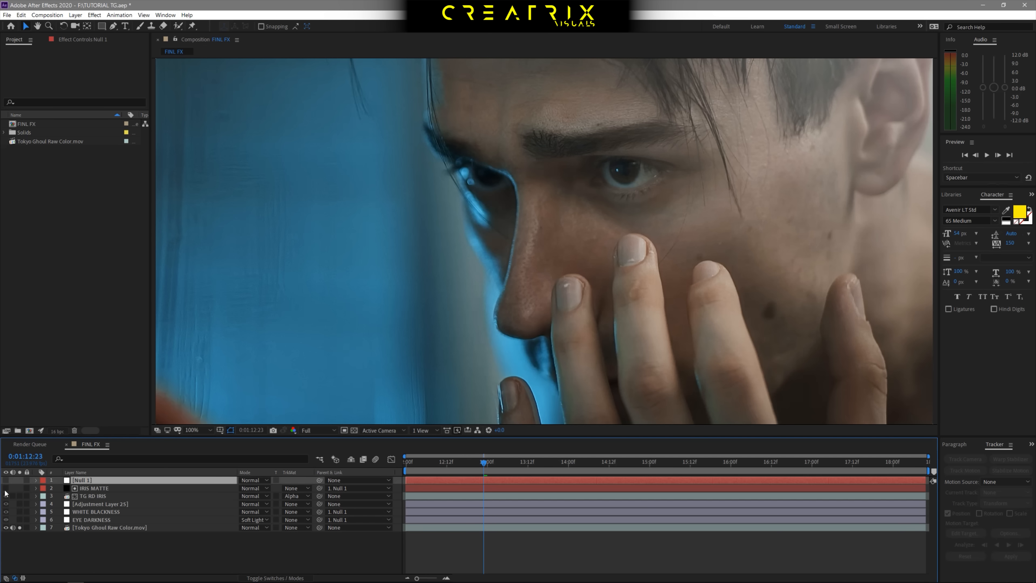
{"action": "left_click", "coordinate": [20, 480]}
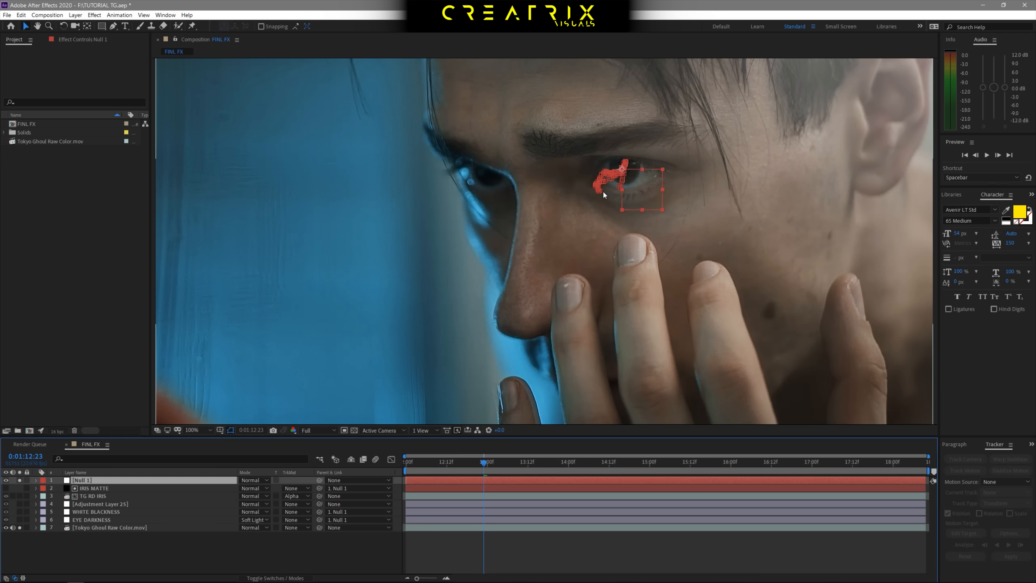
{"action": "key", "text": "p"}
Review how Null 1 follows the eye through the clip, return to 0:01:12:00 and collapse its properties.
{"action": "left_click_drag", "start_coordinate": [484, 464], "coordinate": [739, 476]}
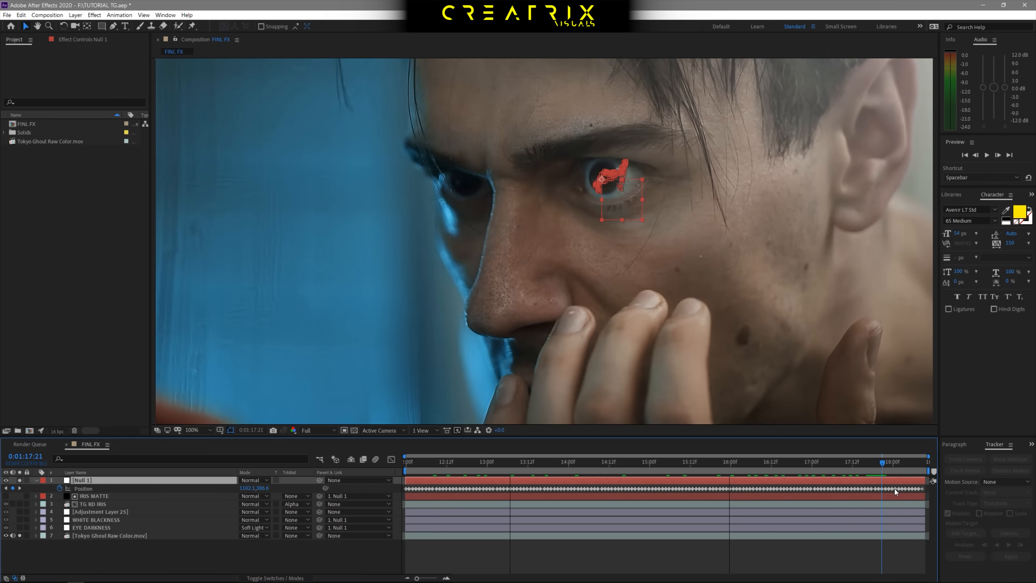
{"action": "key", "text": "space"}
{"action": "left_click_drag", "start_coordinate": [615, 501], "coordinate": [2, 466]}
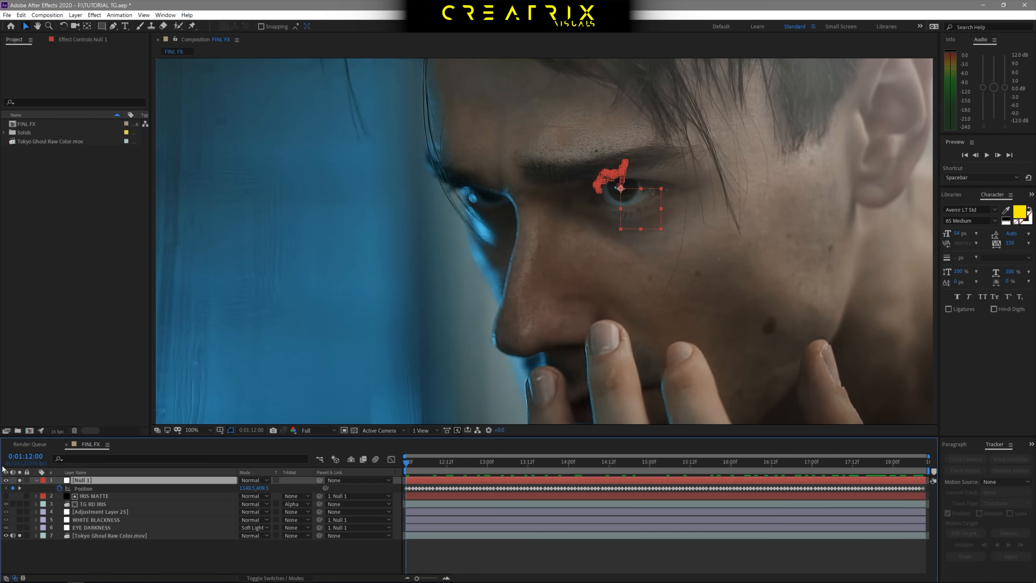
{"action": "left_click", "coordinate": [37, 480]}
{"action": "left_click", "coordinate": [19, 480]}
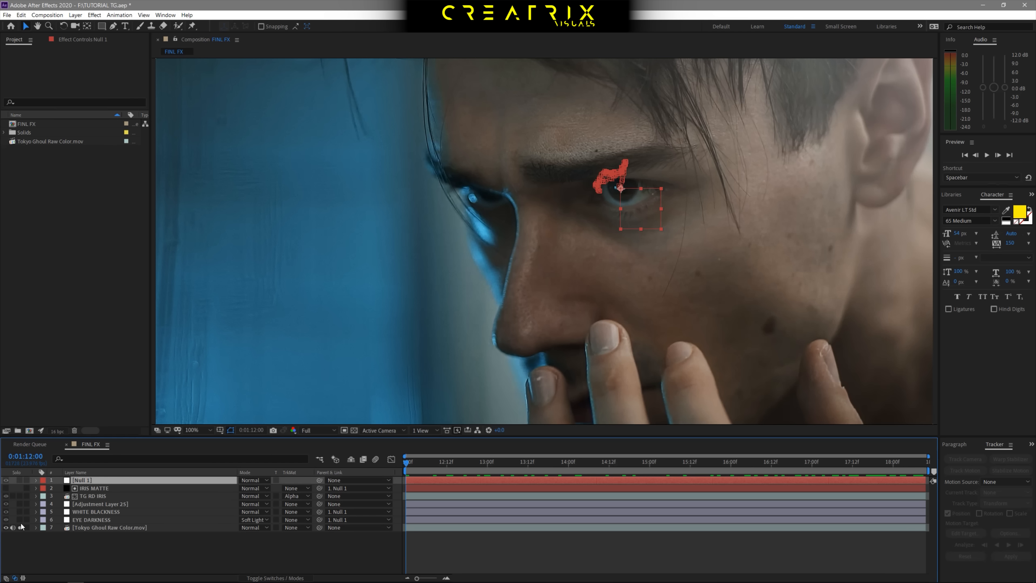
{"action": "left_click", "coordinate": [19, 480]}
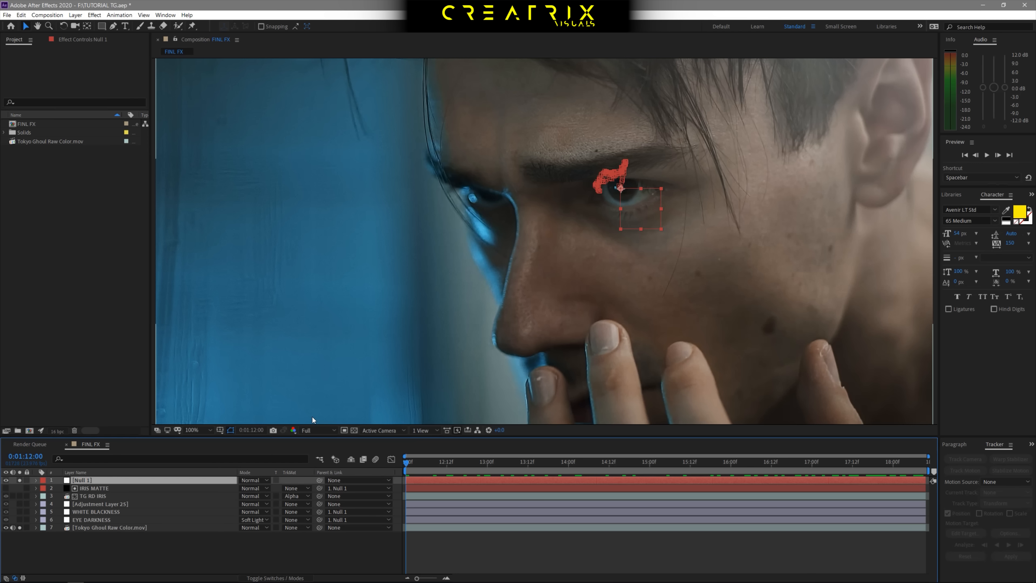
Display the EYE DARKNESS layer's mask outlines and move the current time to 0:01:16:20.
{"action": "left_click", "coordinate": [87, 520]}
{"action": "left_click_drag", "start_coordinate": [555, 463], "coordinate": [799, 479]}
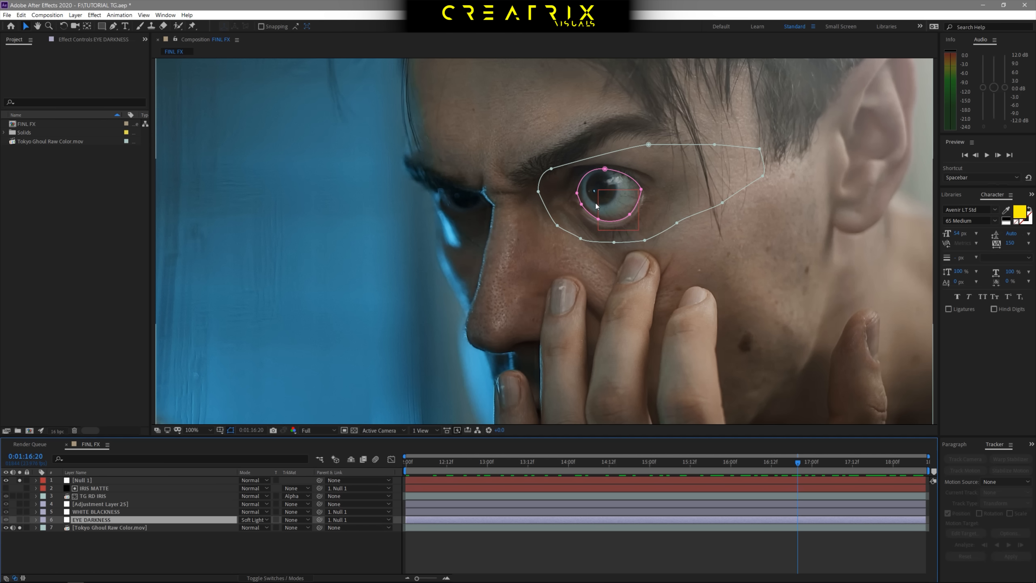
{"action": "left_click", "coordinate": [147, 527]}
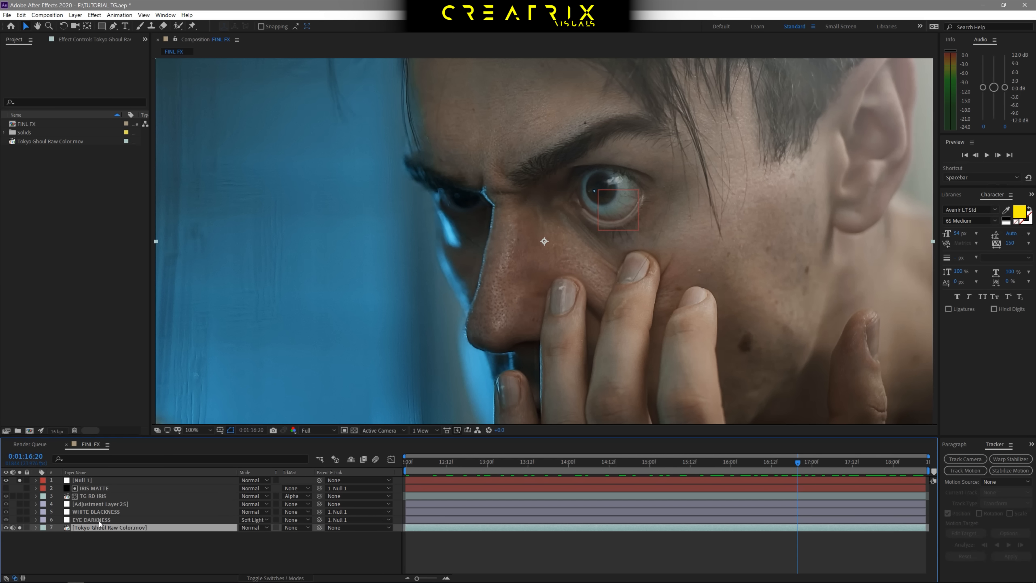
{"action": "key", "text": "ctrl+d"}
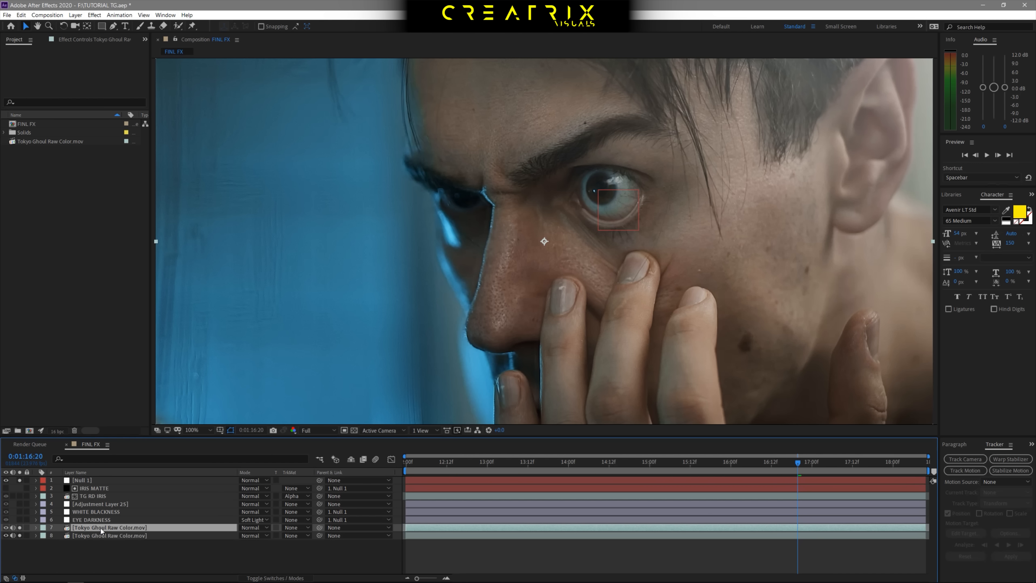
{"action": "key", "text": "Delete"}
Add a new black solid directly above the IRIS MATTE layer and frame the eye at 400%.
{"action": "left_click", "coordinate": [97, 496]}
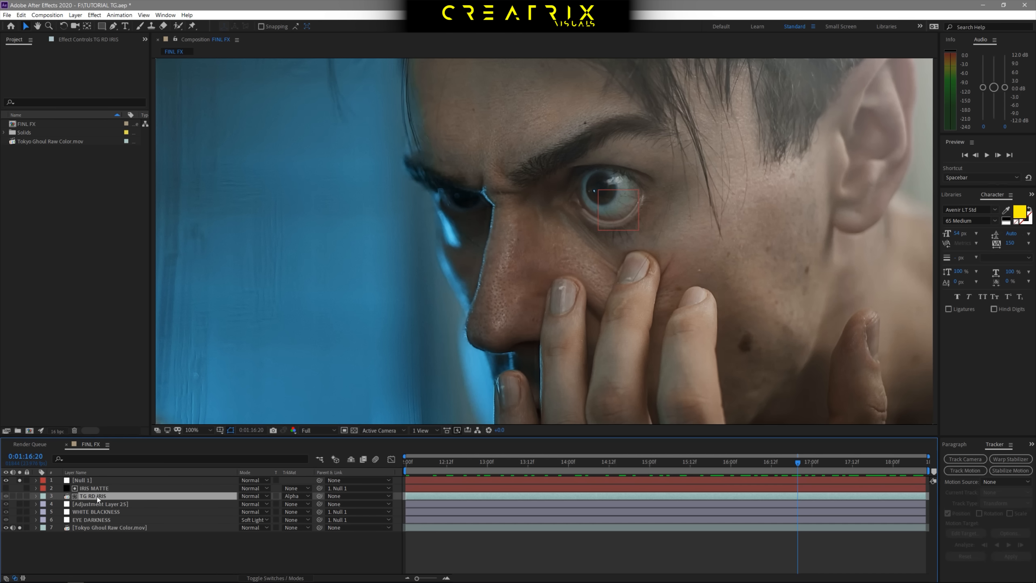
{"action": "left_click", "coordinate": [97, 489]}
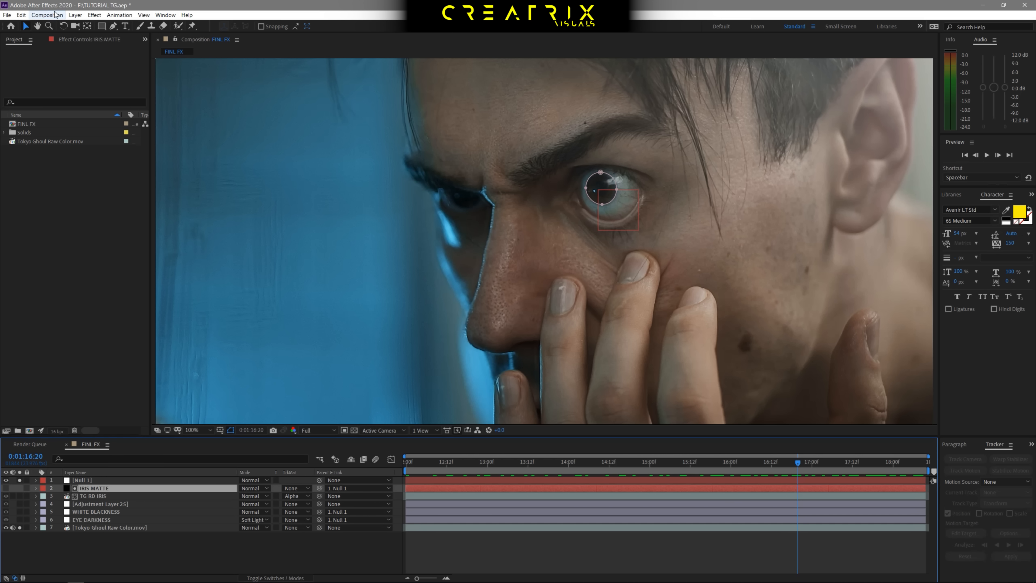
{"action": "left_click", "coordinate": [75, 14]}
{"action": "mouse_move", "coordinate": [85, 25]}
{"action": "left_click", "coordinate": [231, 37]}
{"action": "key", "text": "Return"}
{"action": "scroll", "coordinate": [590, 219], "scroll_direction": "up", "scroll_amount": 2}
{"action": "left_click_drag", "start_coordinate": [603, 206], "coordinate": [541, 239]}
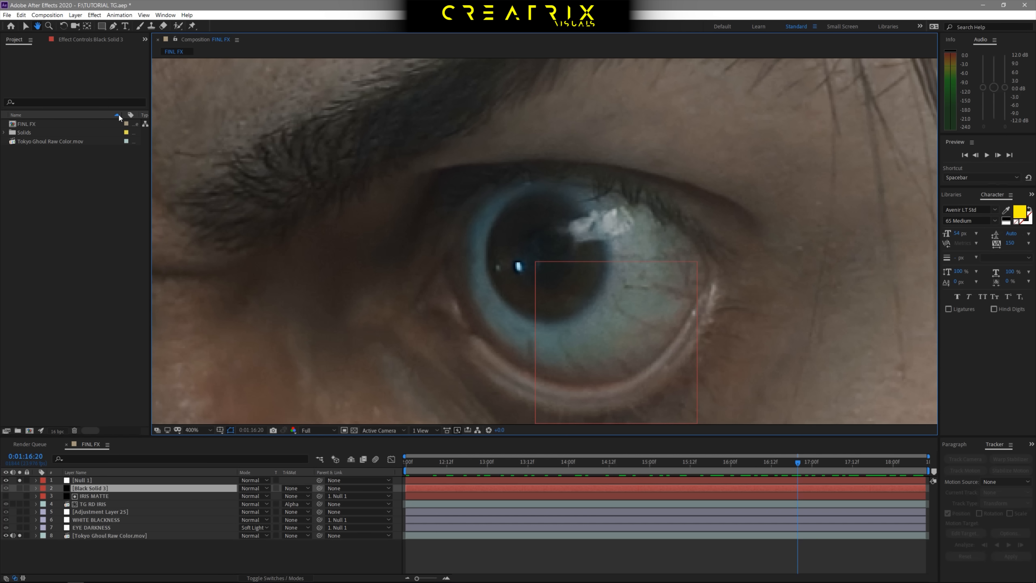
{"action": "left_click", "coordinate": [113, 25]}
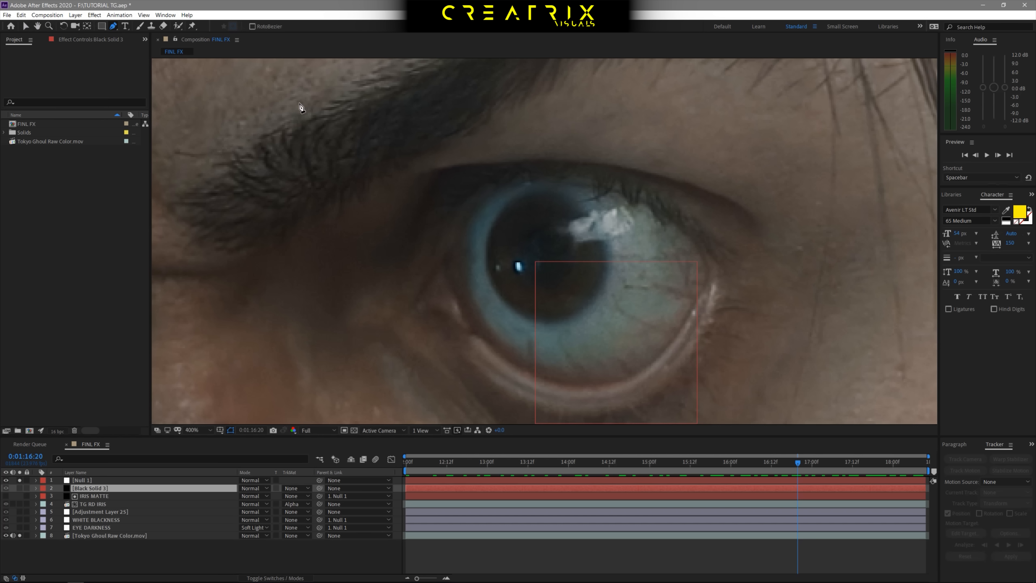
{"action": "left_click", "coordinate": [501, 207]}
{"action": "left_click", "coordinate": [549, 320]}
{"action": "left_click_drag", "start_coordinate": [549, 323], "coordinate": [648, 342]}
{"action": "left_click_drag", "start_coordinate": [602, 235], "coordinate": [593, 219]}
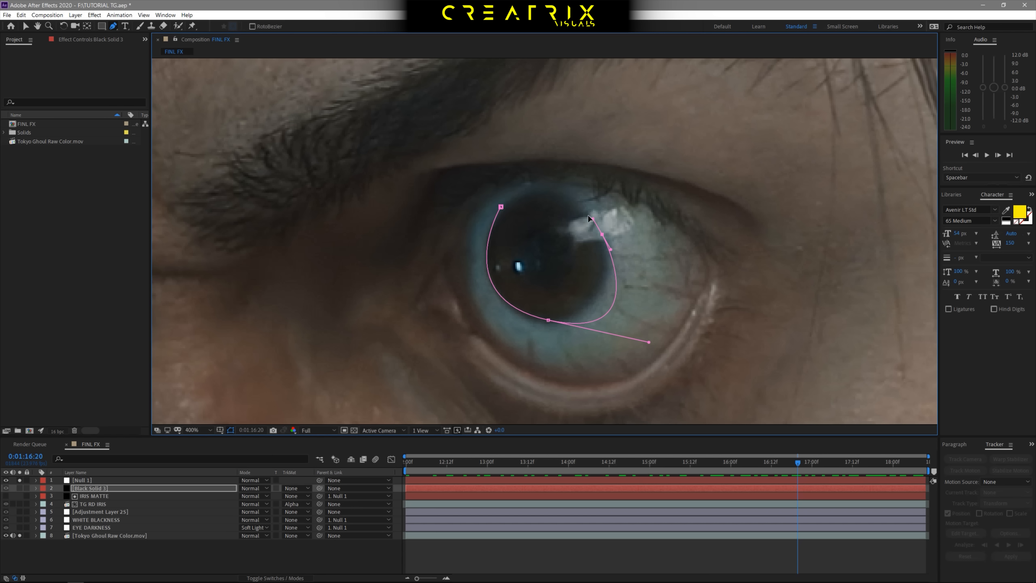
{"action": "key", "text": "ctrl+z"}
{"action": "key", "text": "ctrl+z"}
{"action": "key", "text": "ctrl+z"}
{"action": "key", "text": "ctrl+z"}
Draw an elliptical mask around the pupil on the new black solid and return to the Selection tool.
{"action": "left_click", "coordinate": [101, 26]}
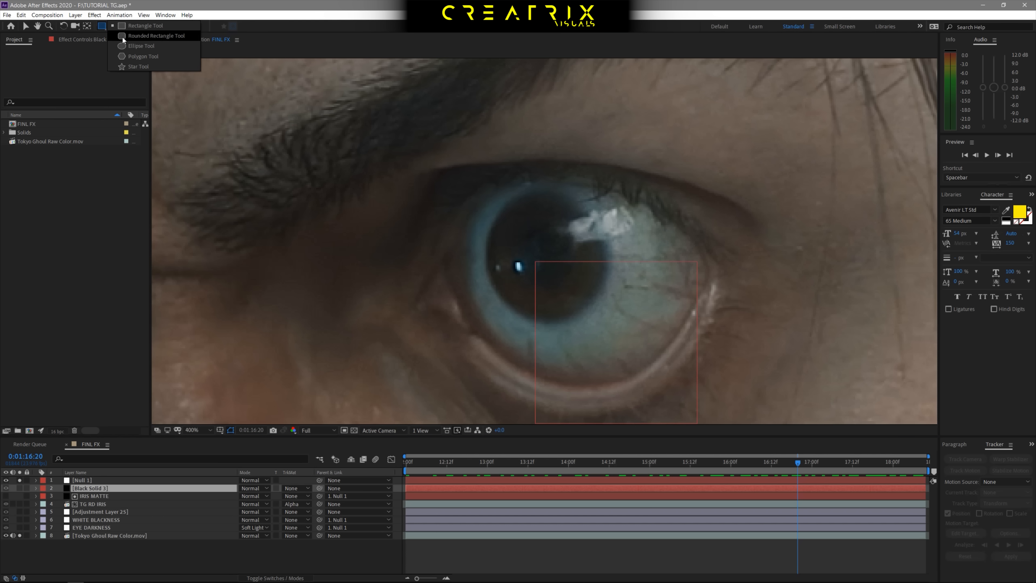
{"action": "left_click", "coordinate": [128, 46]}
{"action": "left_click_drag", "start_coordinate": [481, 207], "coordinate": [603, 330]}
{"action": "key", "text": "v"}
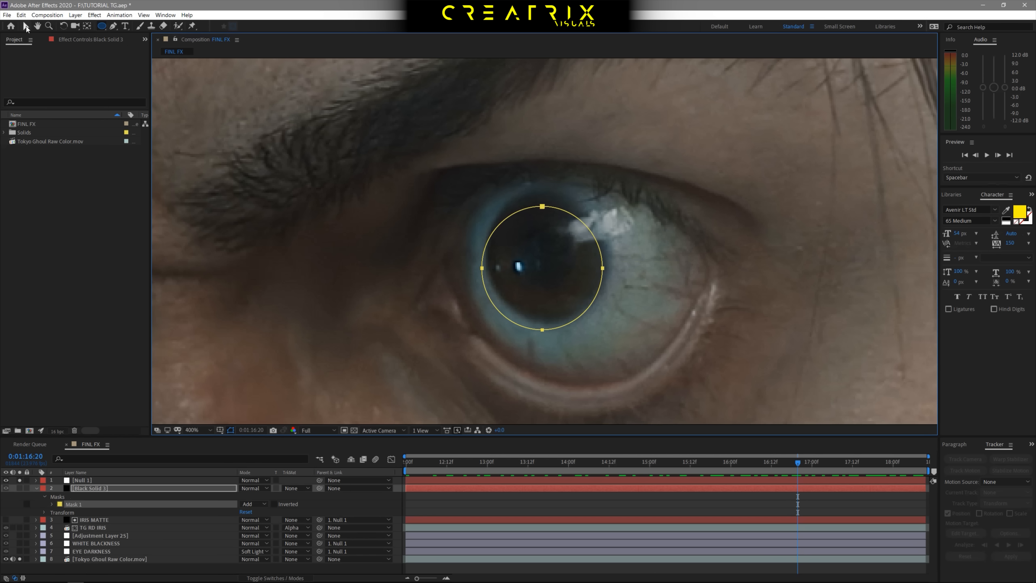
Reposition the black solid's elliptical mask to fit over the pupil and solo the solid.
{"action": "left_click_drag", "start_coordinate": [543, 206], "coordinate": [544, 192]}
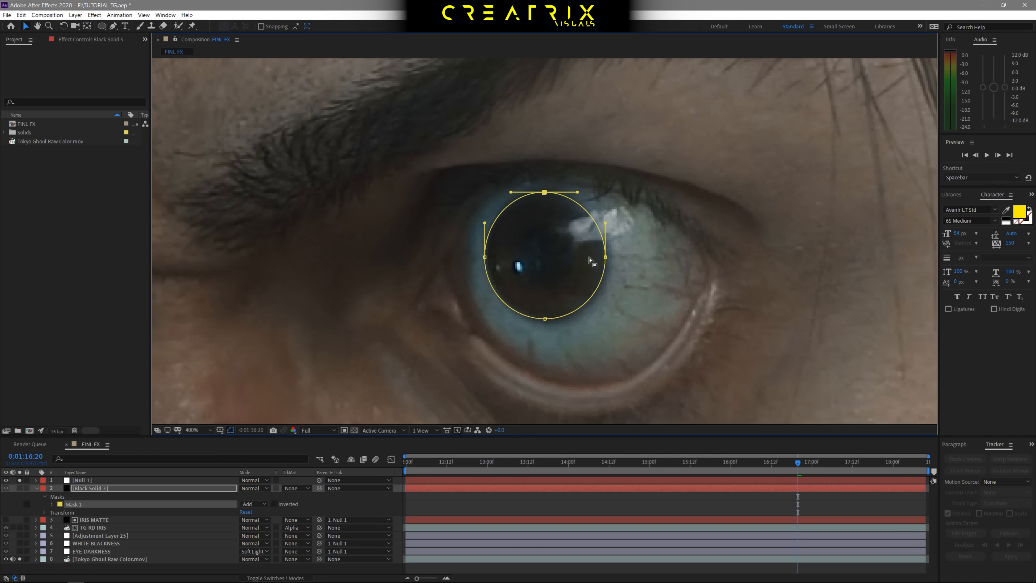
{"action": "left_click", "coordinate": [603, 258]}
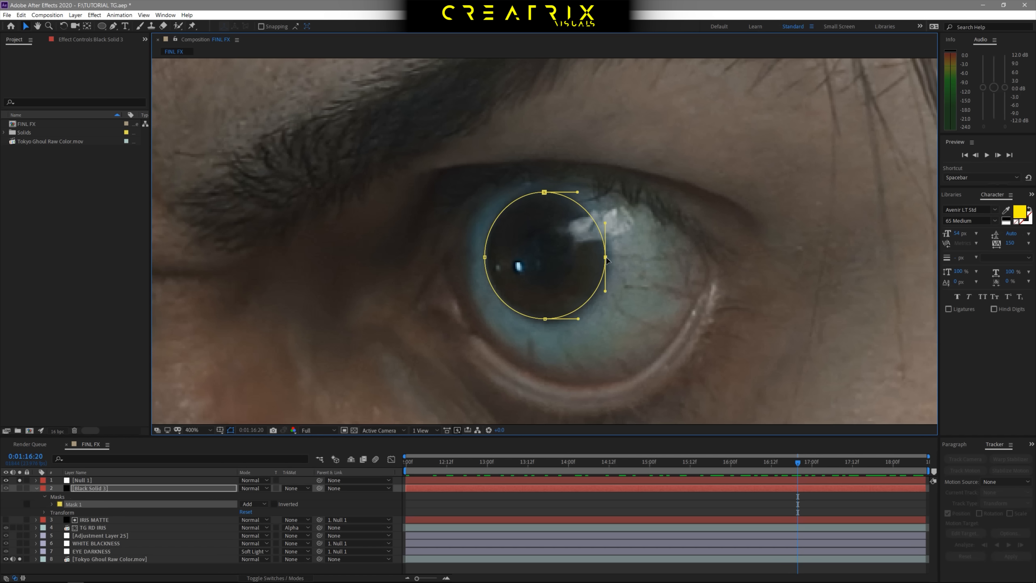
{"action": "left_click", "coordinate": [99, 489]}
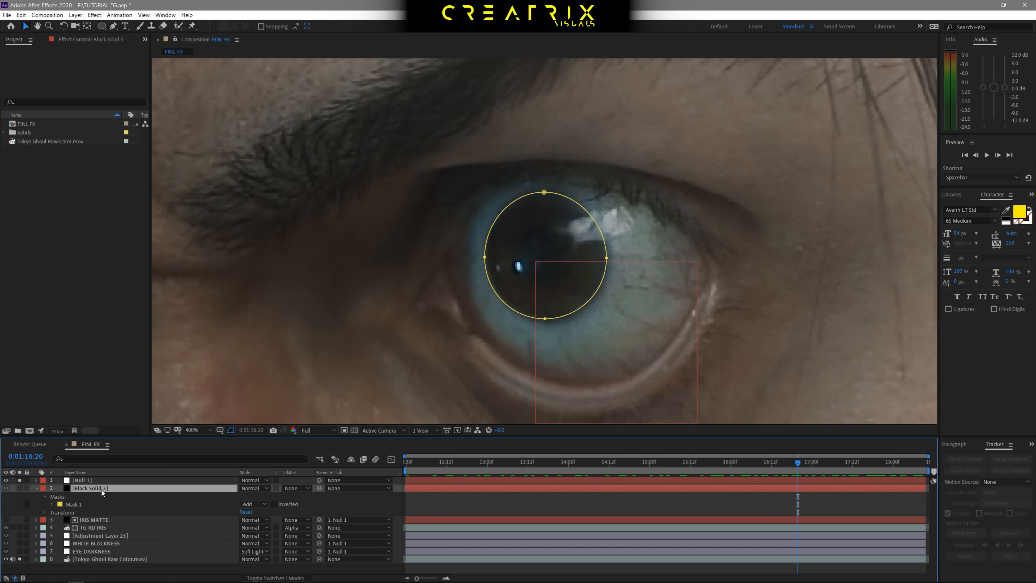
{"action": "left_click", "coordinate": [20, 489]}
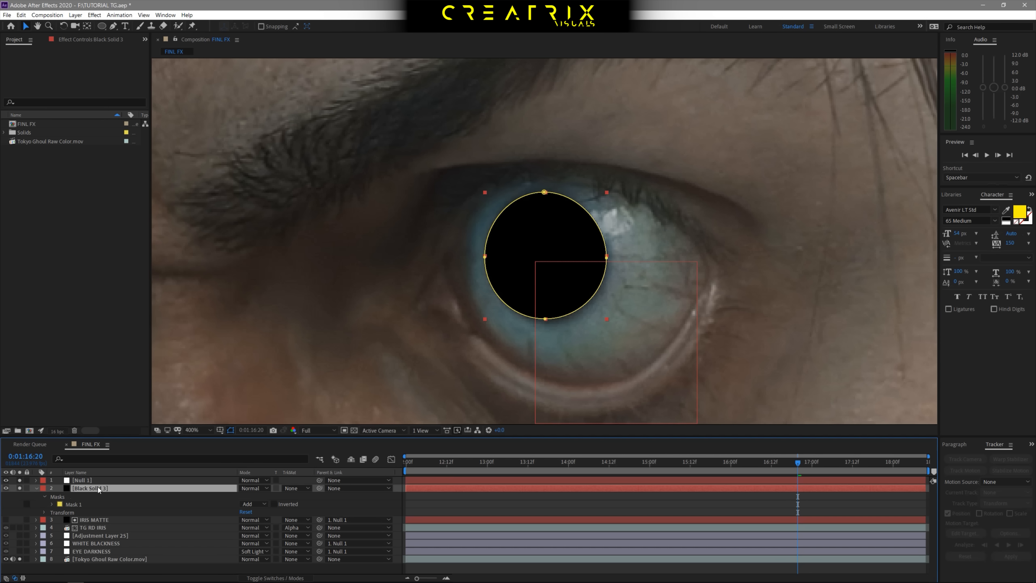
Delete the new black solid above the IRIS MATTE layer.
{"action": "left_click", "coordinate": [97, 526]}
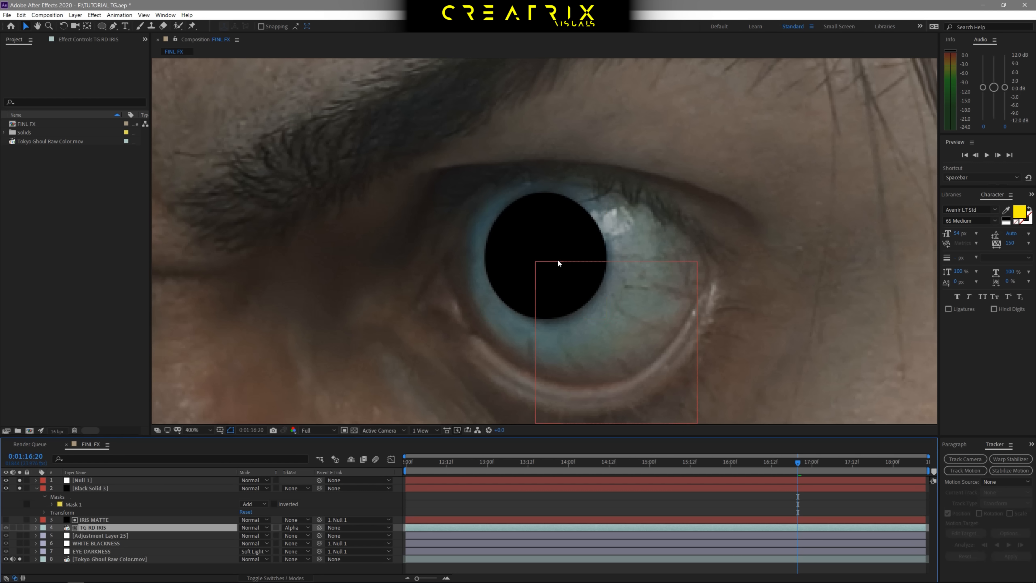
{"action": "left_click", "coordinate": [104, 488]}
{"action": "key", "text": "Delete"}
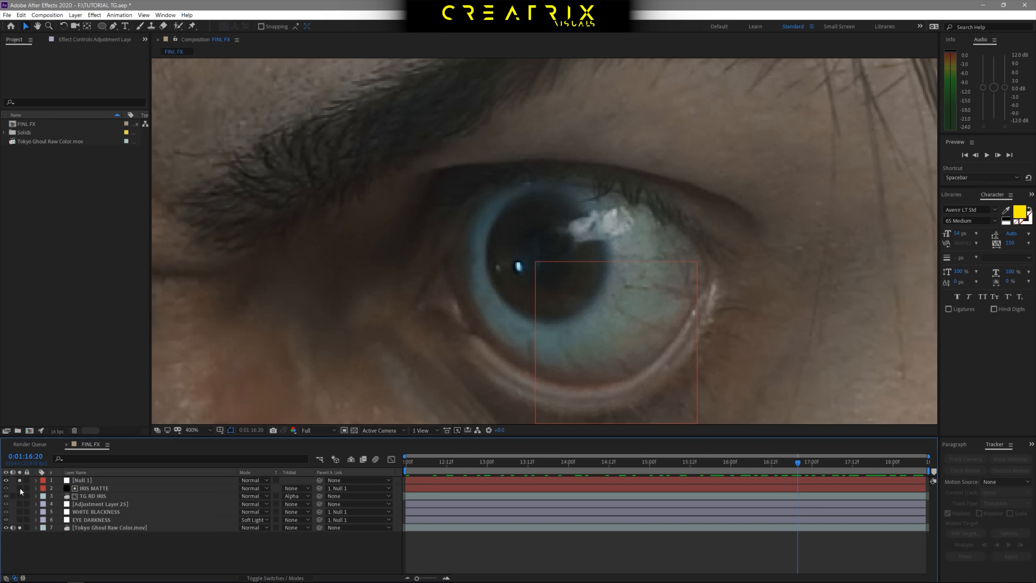
Solo the IRIS MATTE layer, reveal its mask properties and select Mask 1.
{"action": "left_click", "coordinate": [19, 488]}
{"action": "left_click", "coordinate": [136, 488]}
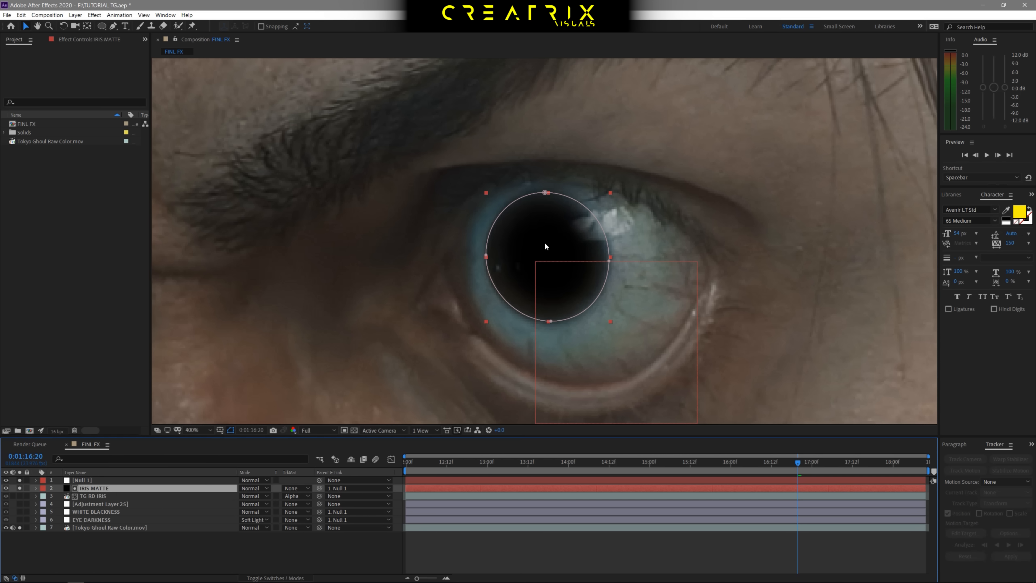
{"action": "key", "text": "m"}
{"action": "key", "text": "m"}
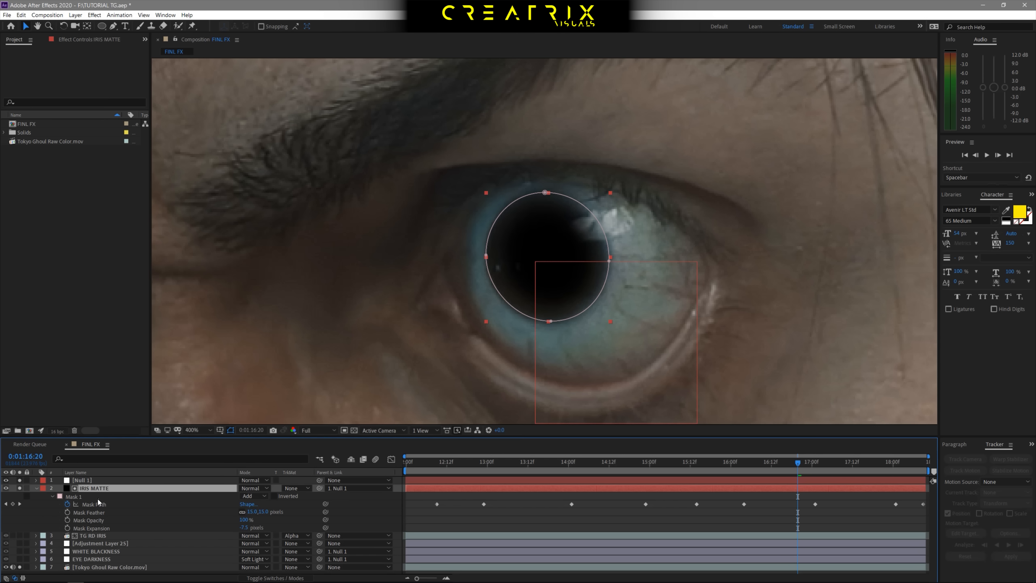
{"action": "left_click", "coordinate": [98, 497]}
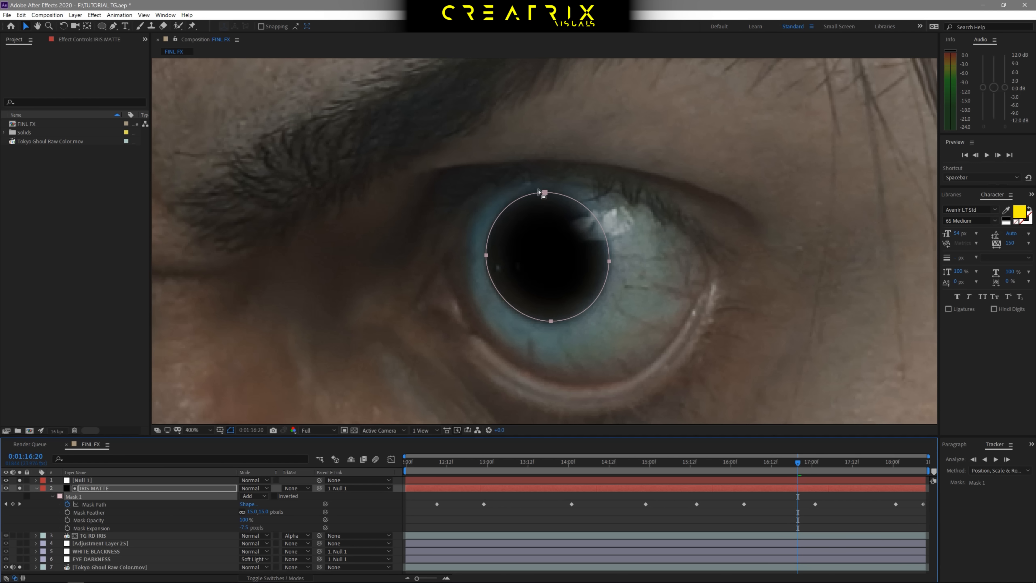
Select the IRIS MATTE layer's Mask Path keyframes and display the mask outline at 0:01:17:01.
{"action": "left_click_drag", "start_coordinate": [319, 488], "coordinate": [96, 483]}
{"action": "left_click", "coordinate": [95, 481]}
{"action": "left_click", "coordinate": [97, 487]}
{"action": "left_click", "coordinate": [90, 497]}
{"action": "left_click", "coordinate": [231, 431]}
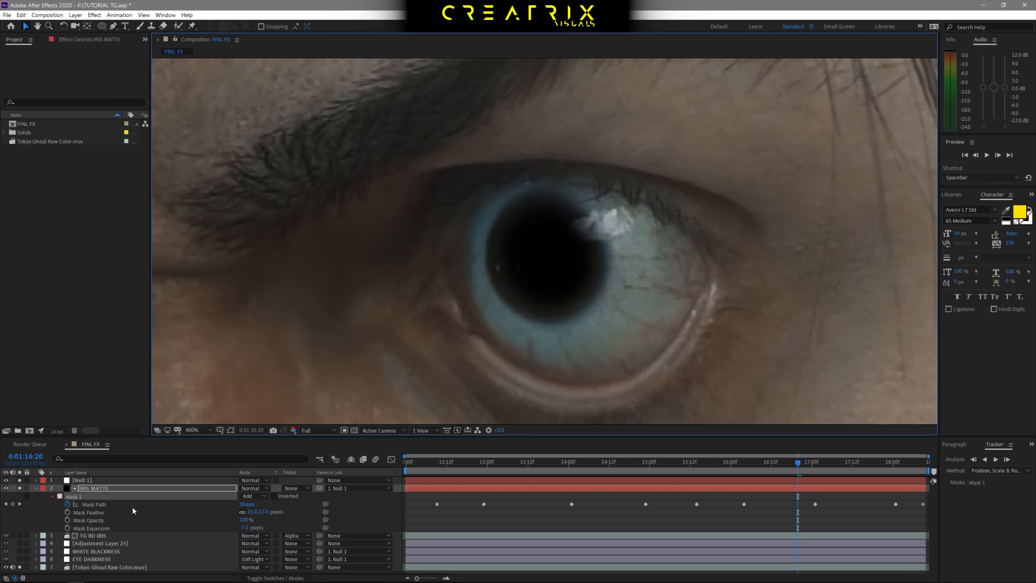
{"action": "left_click", "coordinate": [110, 504]}
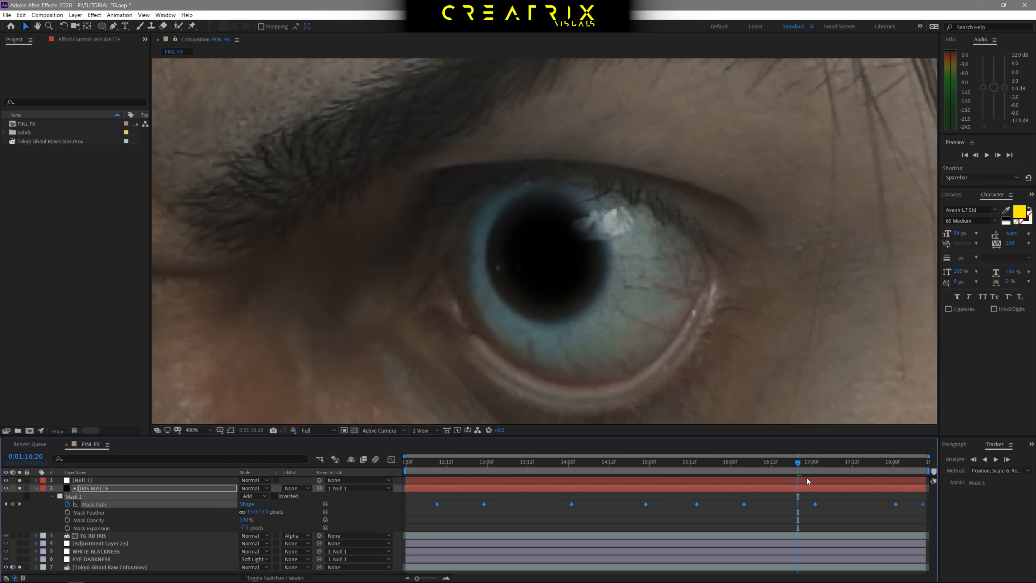
{"action": "left_click_drag", "start_coordinate": [812, 465], "coordinate": [815, 466]}
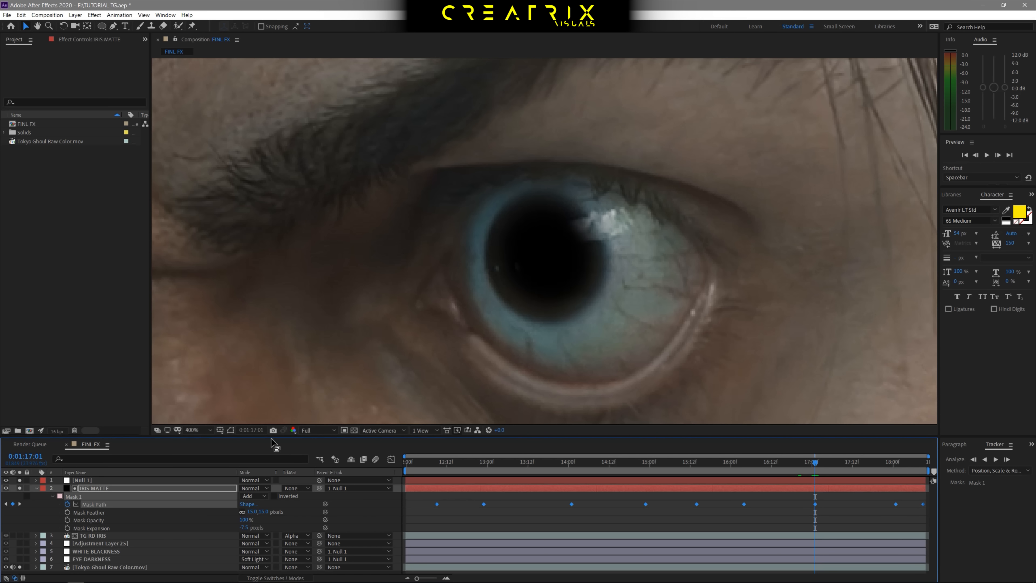
{"action": "left_click", "coordinate": [230, 430]}
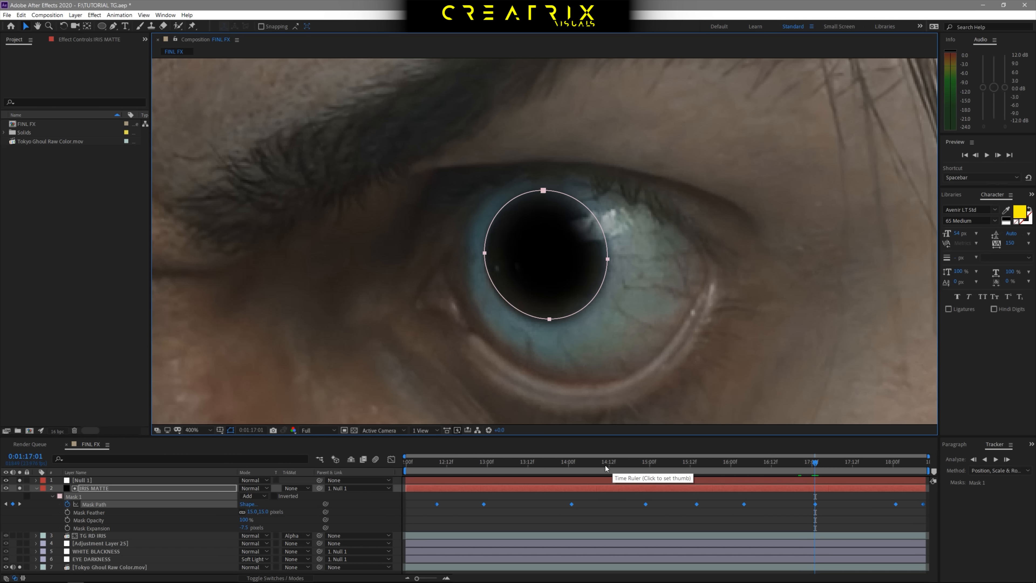
Review the iris mask's shape at 0:01:14:02, 0:01:12:23 and in playback, ending at 0:01:16:04 with the layer collapsed.
{"action": "left_click_drag", "start_coordinate": [567, 465], "coordinate": [576, 466]}
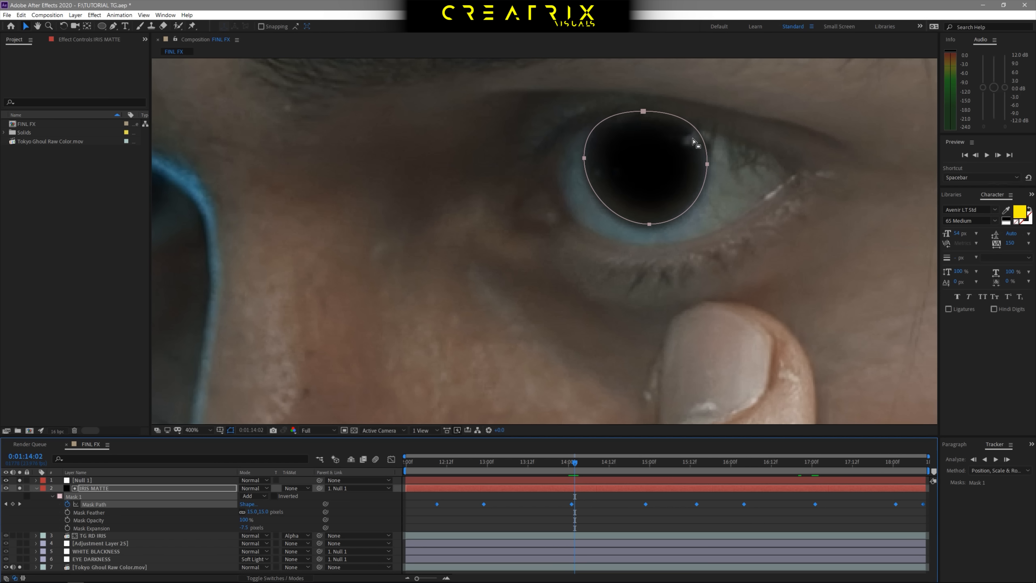
{"action": "left_click", "coordinate": [488, 470]}
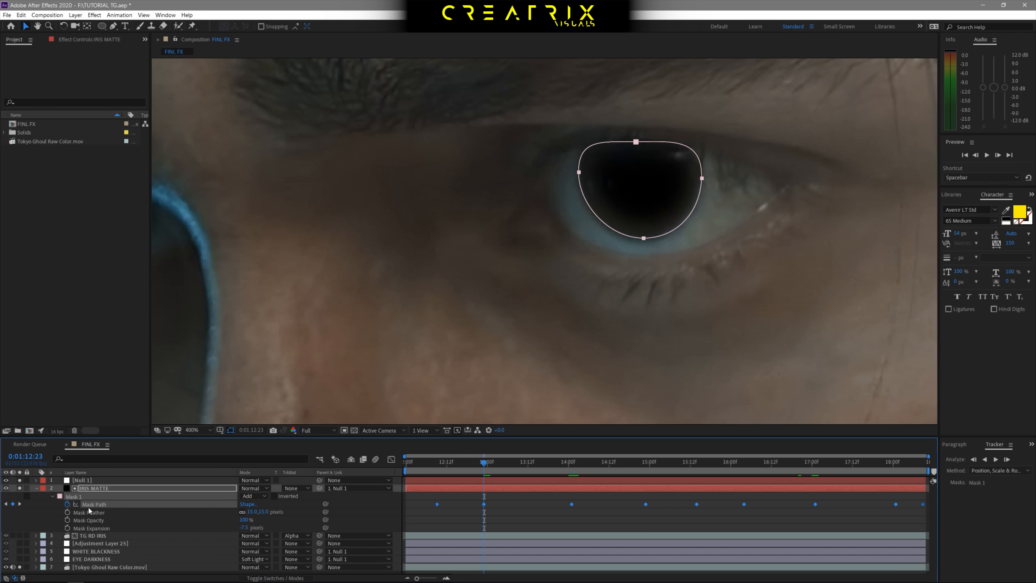
{"action": "key", "text": "space"}
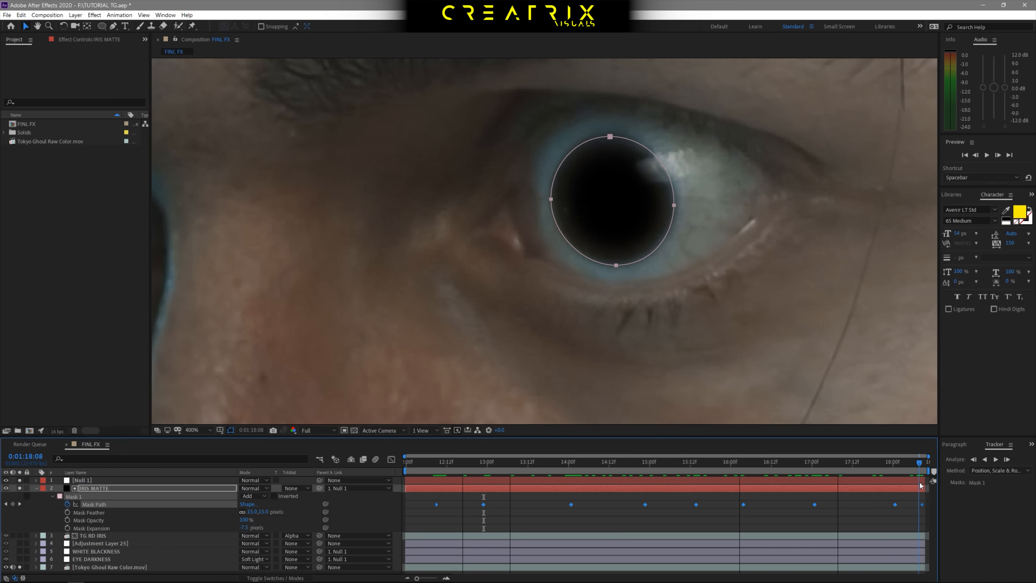
{"action": "left_click_drag", "start_coordinate": [920, 486], "coordinate": [741, 488]}
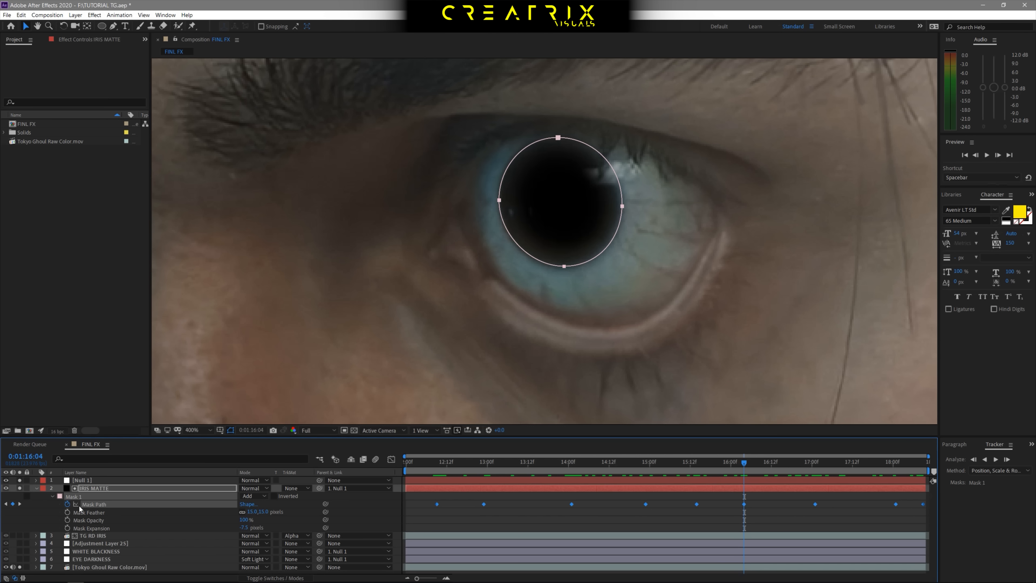
{"action": "left_click", "coordinate": [37, 489]}
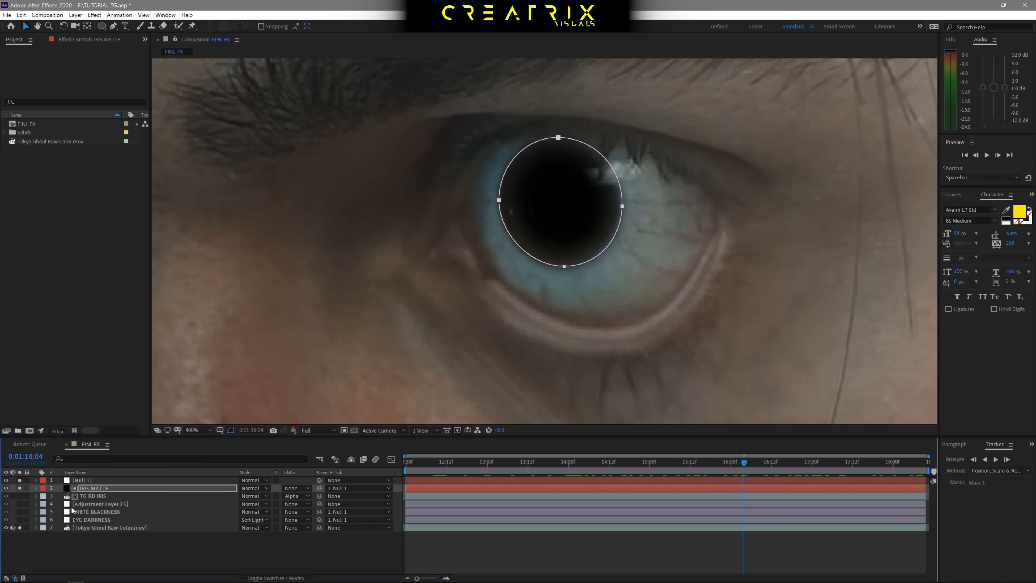
Solo the TG RD IRIS layer and set its track matte to Alpha Matte "IRIS MATTE".
{"action": "left_click", "coordinate": [88, 497]}
{"action": "left_click", "coordinate": [20, 496]}
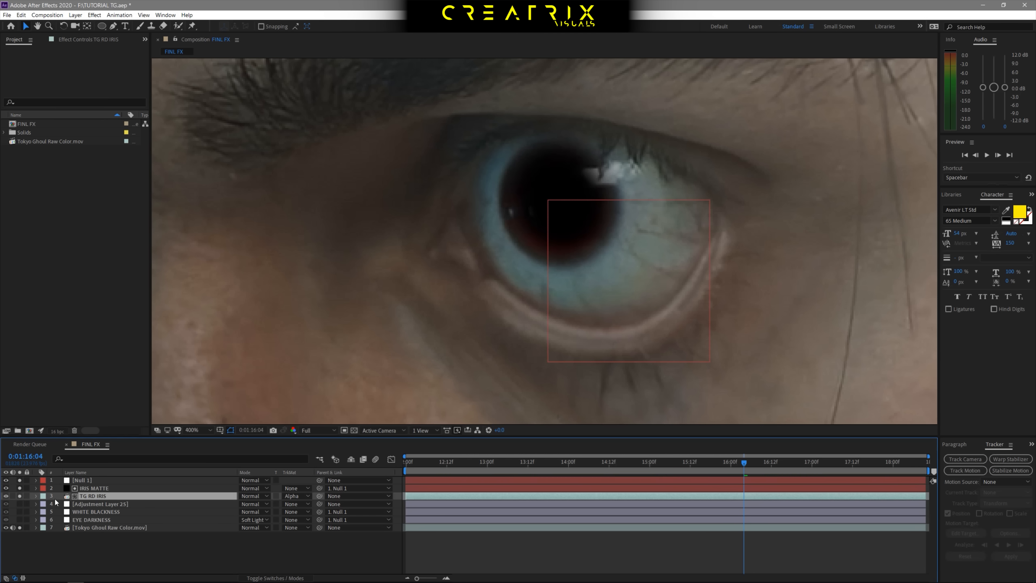
{"action": "left_click", "coordinate": [295, 495]}
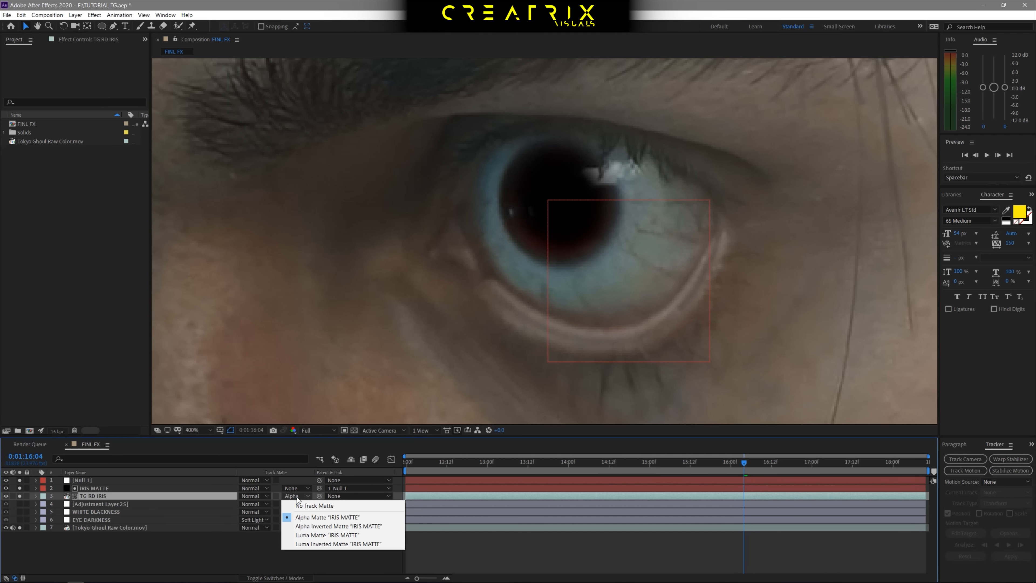
{"action": "left_click", "coordinate": [309, 519]}
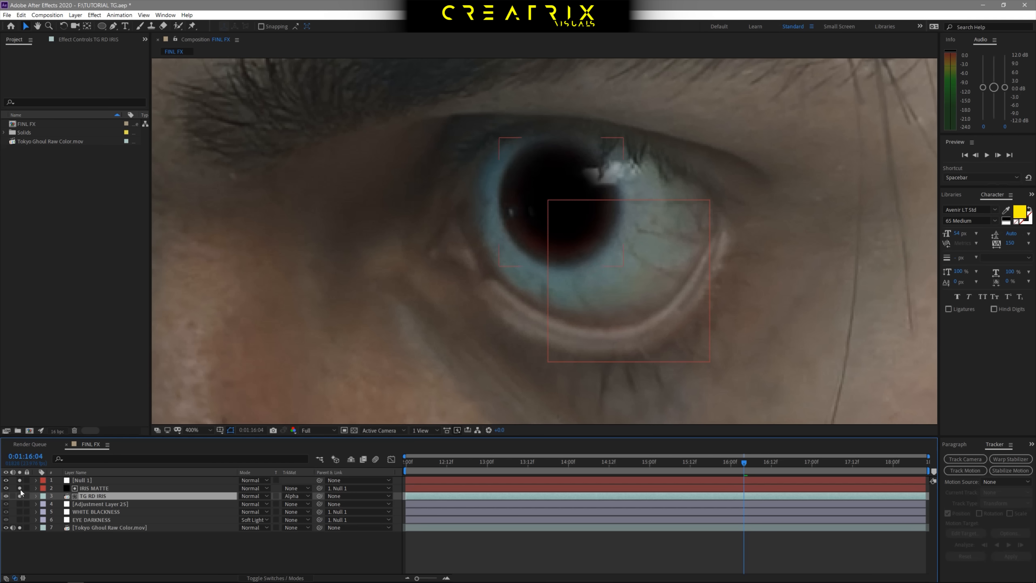
Turn off solo on all layers and hide the IRIS MATTE layer.
{"action": "left_click_drag", "start_coordinate": [19, 480], "coordinate": [6, 520]}
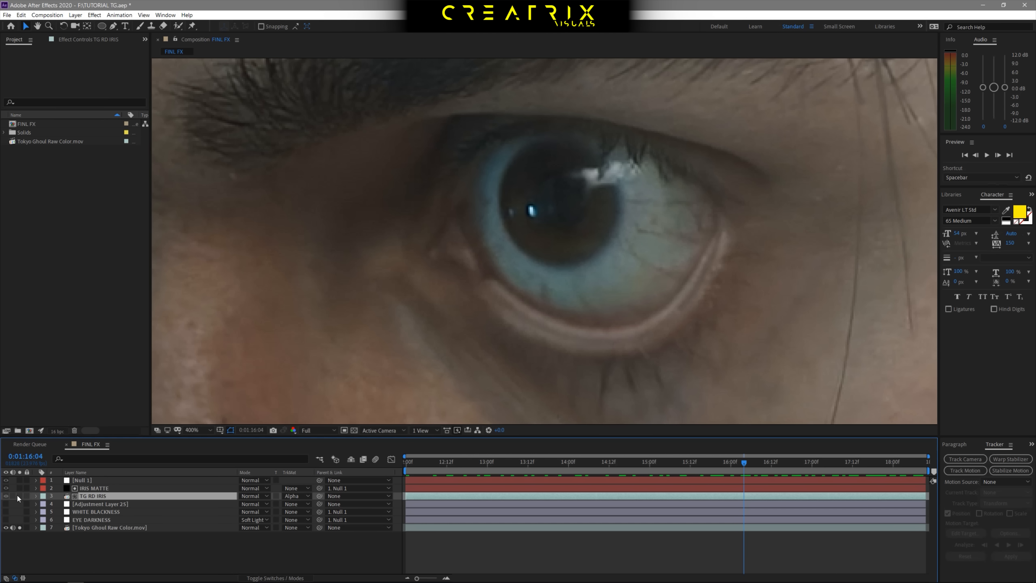
{"action": "left_click", "coordinate": [20, 527]}
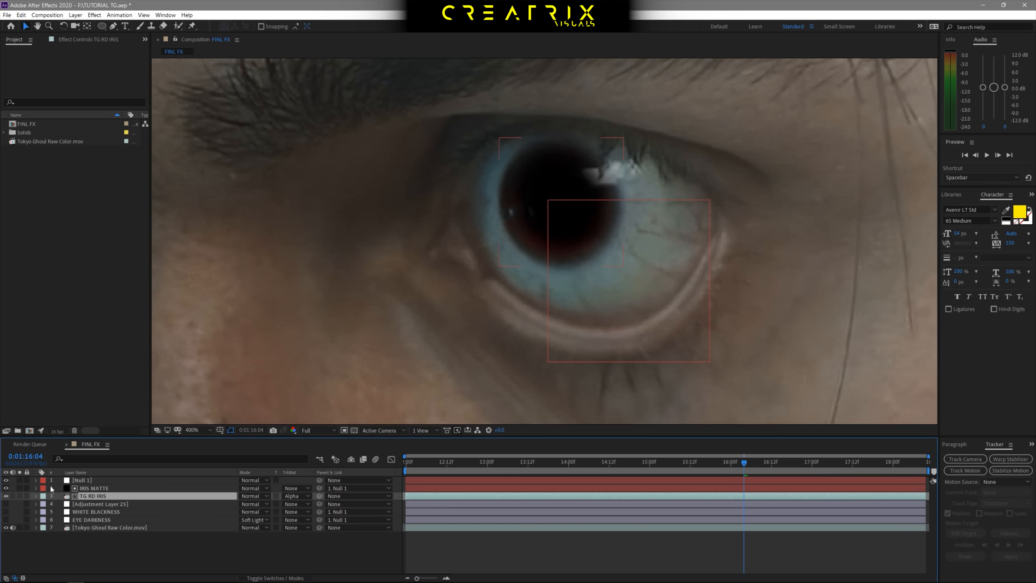
{"action": "left_click", "coordinate": [102, 489]}
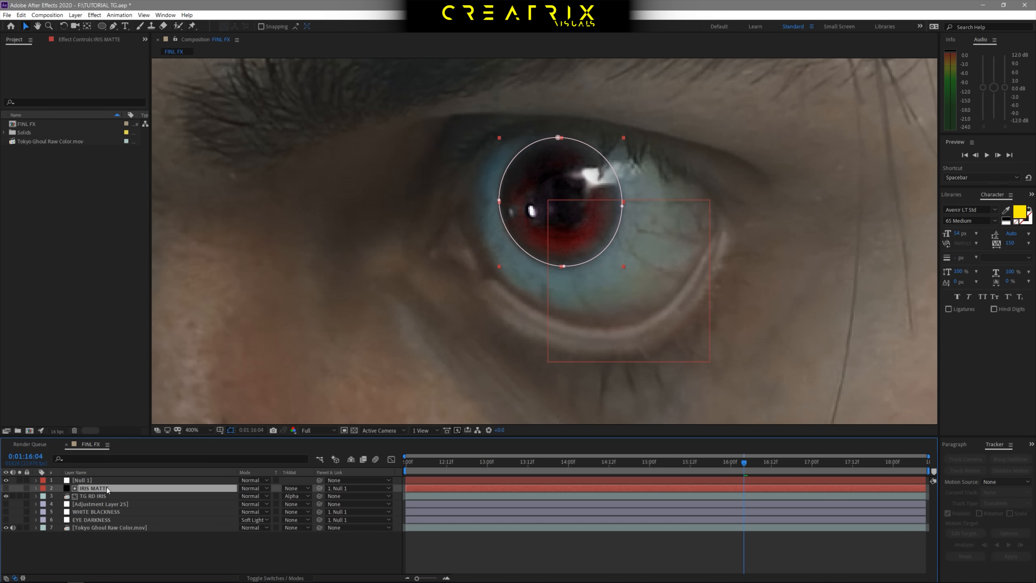
Show the TG RD IRIS layer's effect controls with the composition view at 200%.
{"action": "left_click", "coordinate": [116, 496]}
{"action": "scroll", "coordinate": [535, 246], "scroll_direction": "down", "scroll_amount": 1}
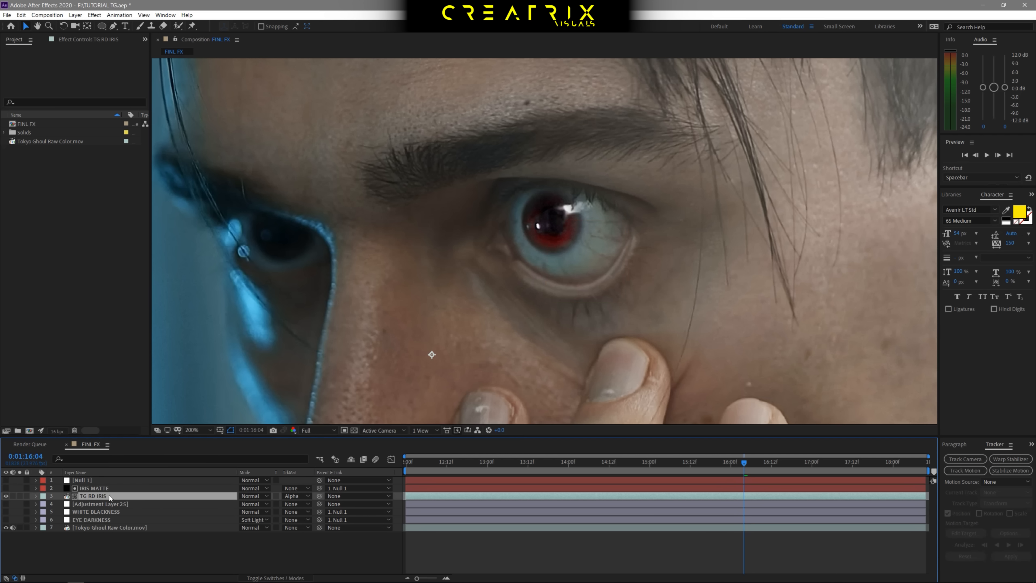
{"action": "left_click", "coordinate": [82, 40]}
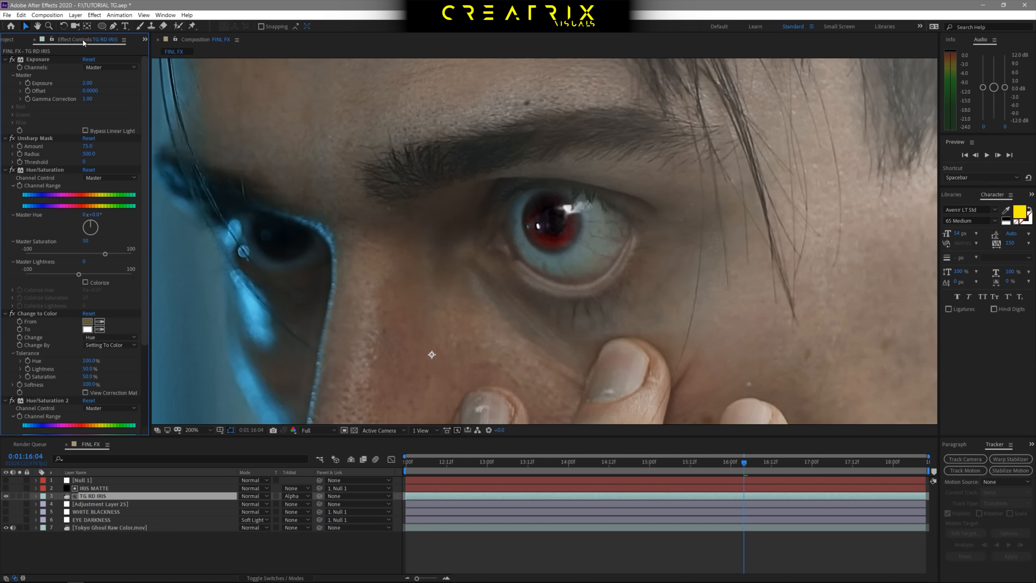
Collapse and disable all five effects on the TG RD IRIS layer.
{"action": "left_click", "coordinate": [5, 60]}
{"action": "left_click", "coordinate": [5, 68]}
{"action": "left_click", "coordinate": [5, 75]}
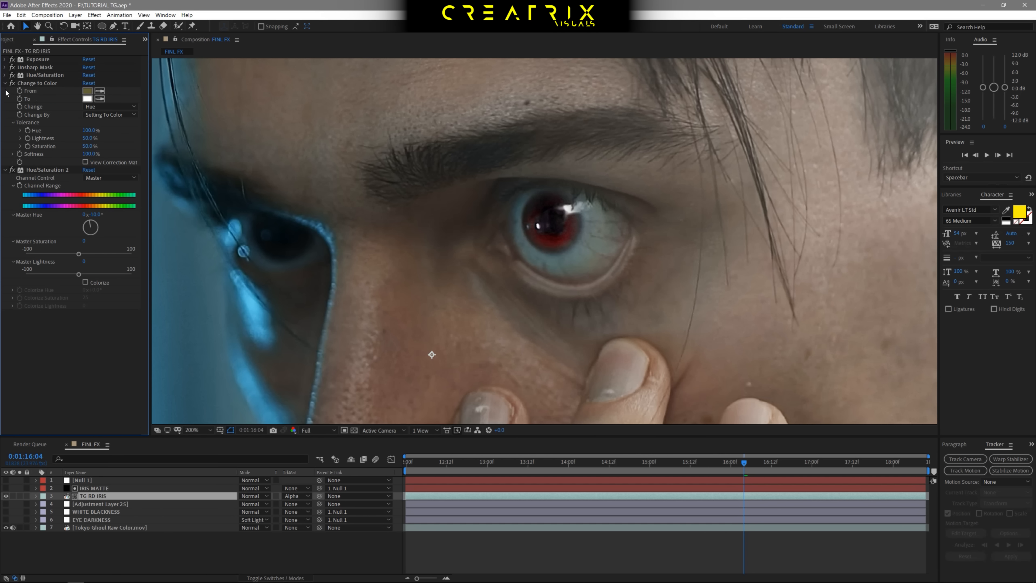
{"action": "left_click", "coordinate": [4, 83]}
{"action": "left_click", "coordinate": [6, 91]}
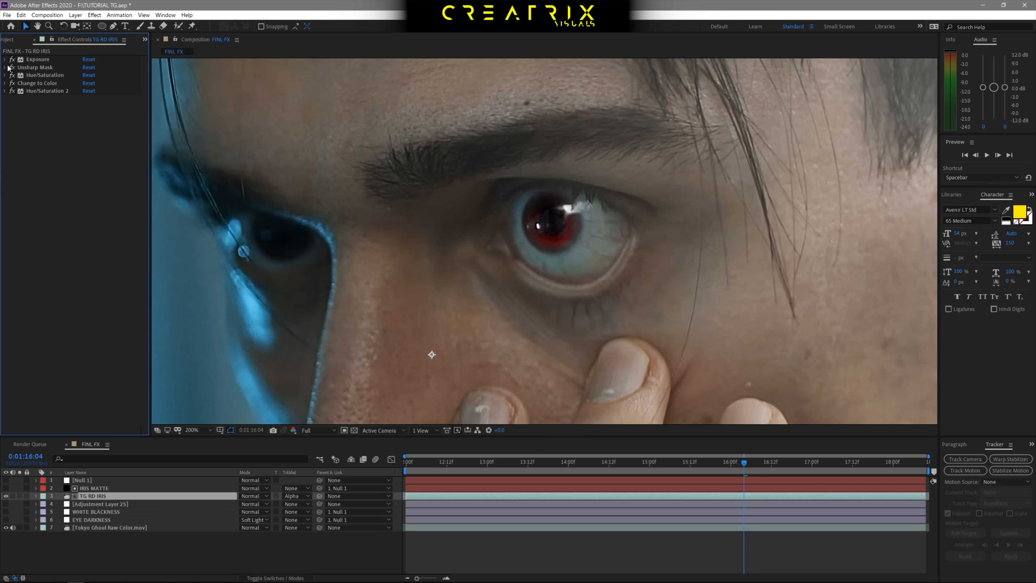
{"action": "left_click_drag", "start_coordinate": [11, 59], "coordinate": [18, 101]}
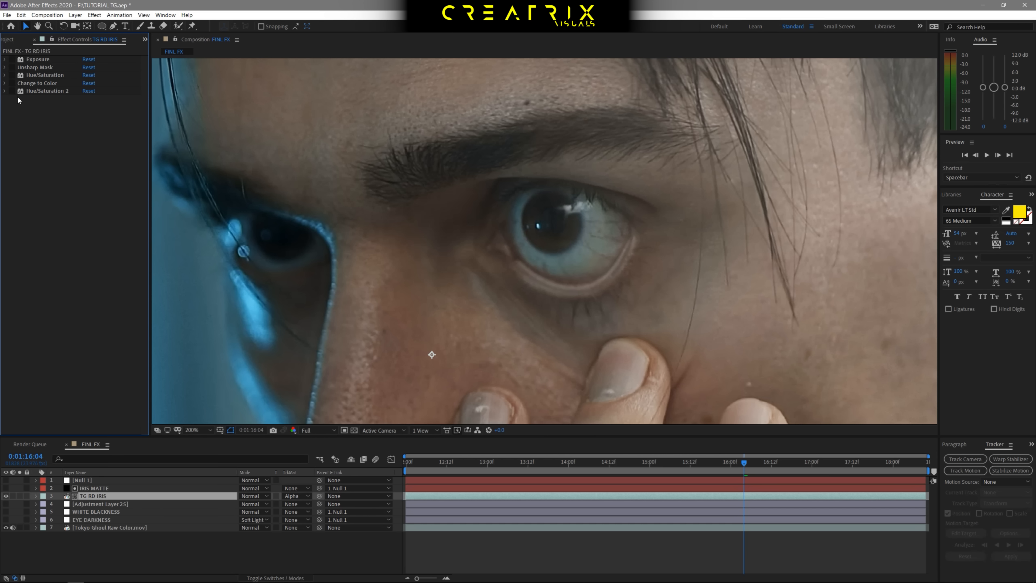
{"action": "left_click", "coordinate": [94, 14]}
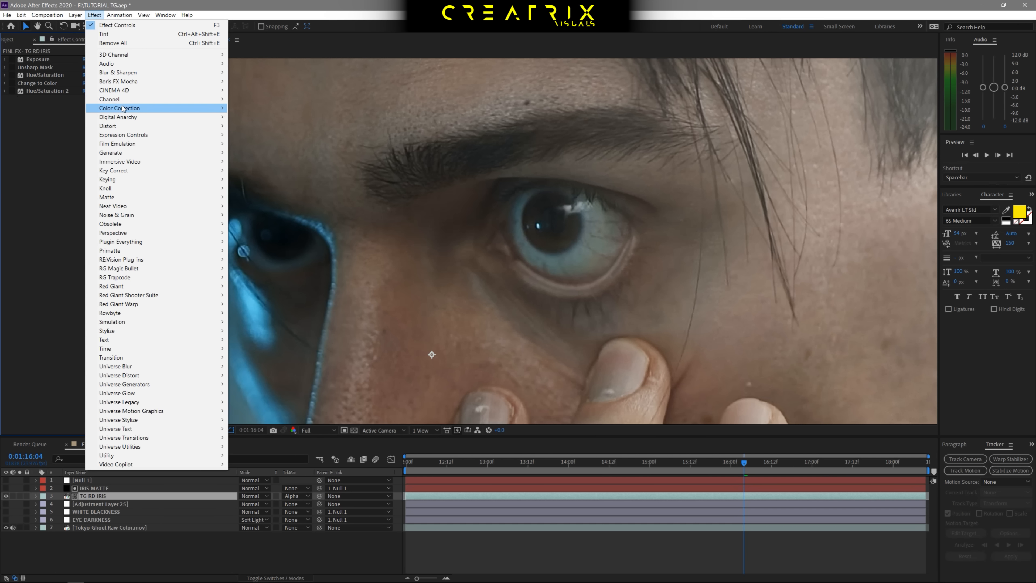
{"action": "mouse_move", "coordinate": [123, 107]}
{"action": "left_click", "coordinate": [256, 287]}
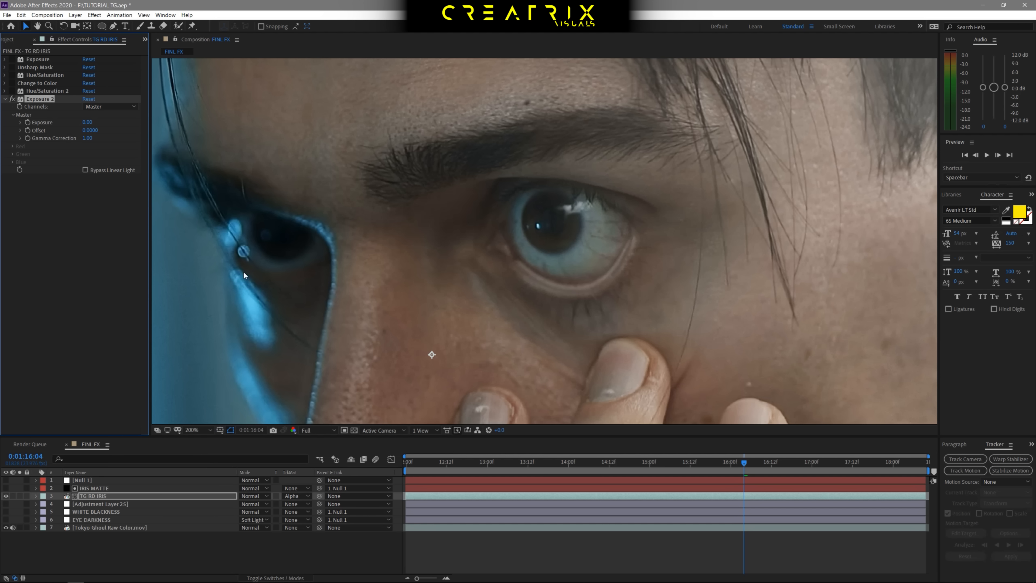
{"action": "left_click", "coordinate": [47, 60]}
{"action": "left_click", "coordinate": [46, 99]}
{"action": "key", "text": "Delete"}
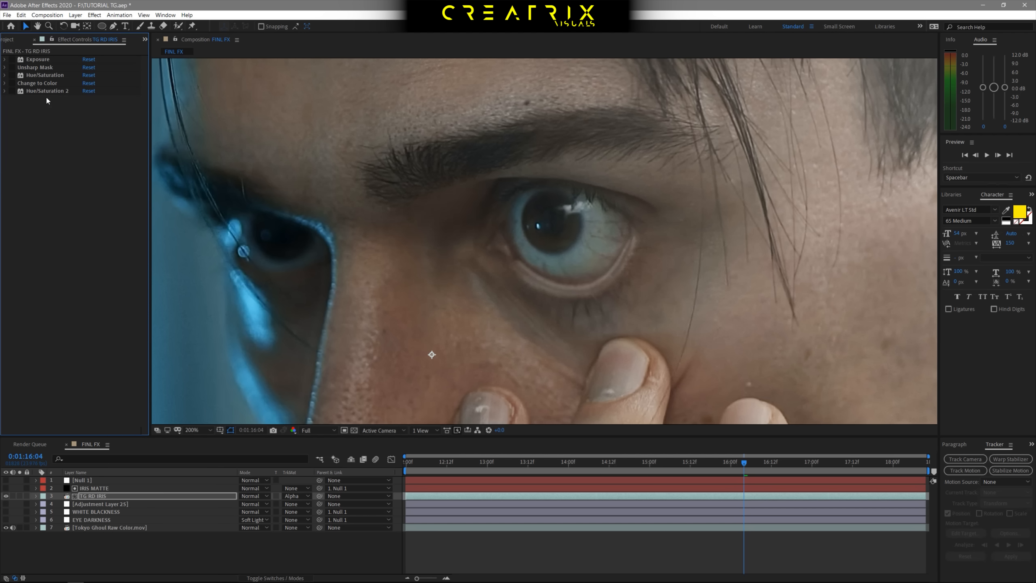
Re-enable the Exposure and Unsharp Mask effects on the TG RD IRIS layer, viewing the Exposure settings in between.
{"action": "left_click", "coordinate": [12, 59]}
{"action": "left_click", "coordinate": [5, 60]}
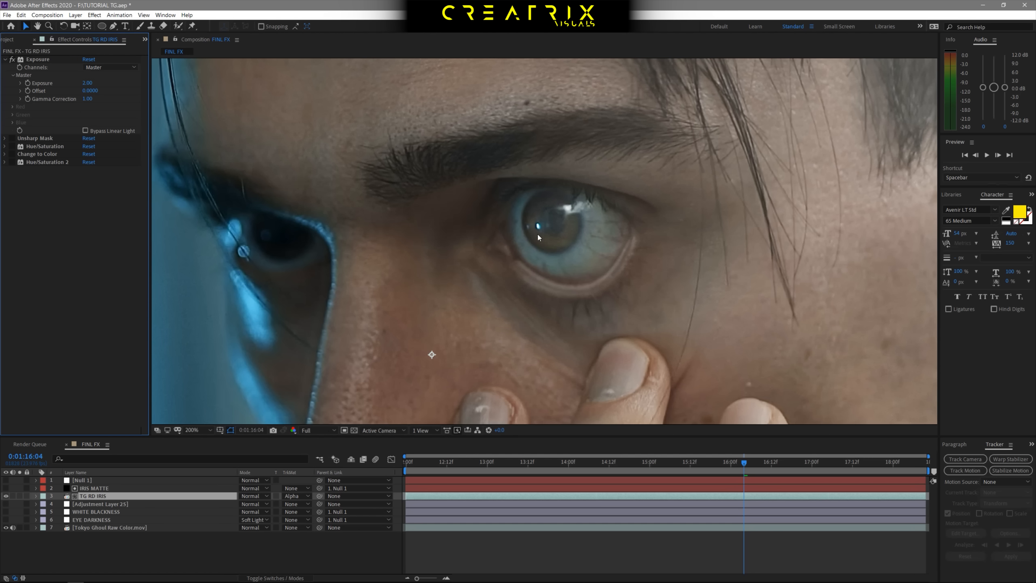
{"action": "left_click", "coordinate": [7, 62]}
{"action": "left_click", "coordinate": [31, 61]}
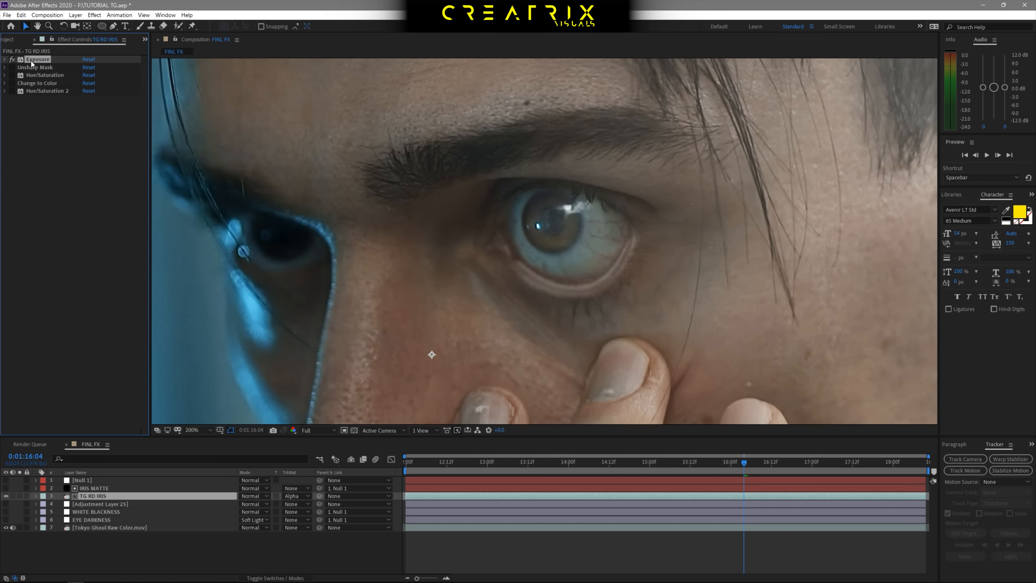
{"action": "left_click", "coordinate": [12, 67]}
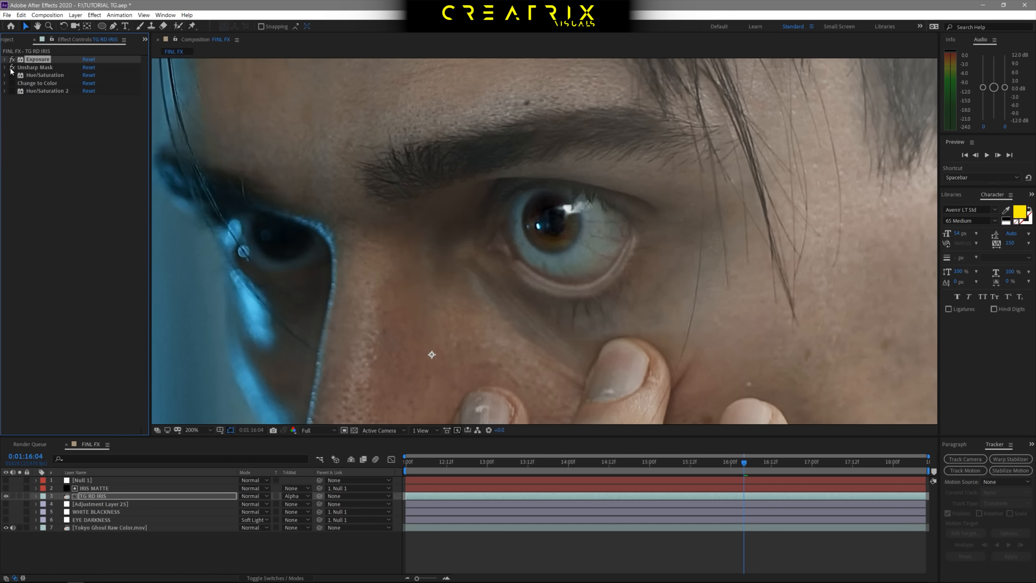
Expand the Unsharp Mask settings on the TG RD IRIS layer and toggle the effect off and on to compare the iris.
{"action": "left_click", "coordinate": [5, 68]}
{"action": "left_click", "coordinate": [46, 69]}
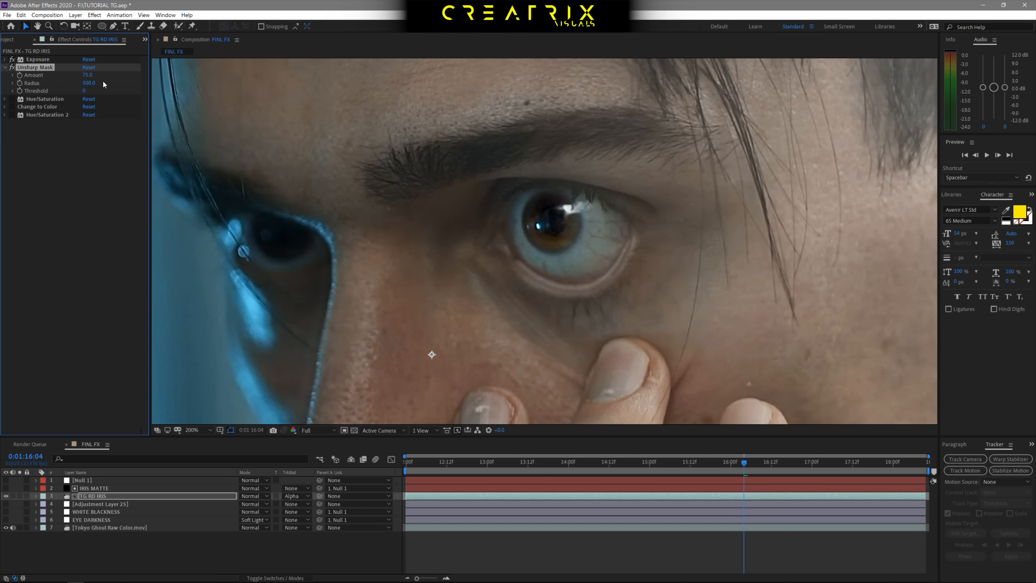
{"action": "left_click", "coordinate": [410, 210]}
{"action": "left_click", "coordinate": [12, 67]}
{"action": "left_click", "coordinate": [12, 68]}
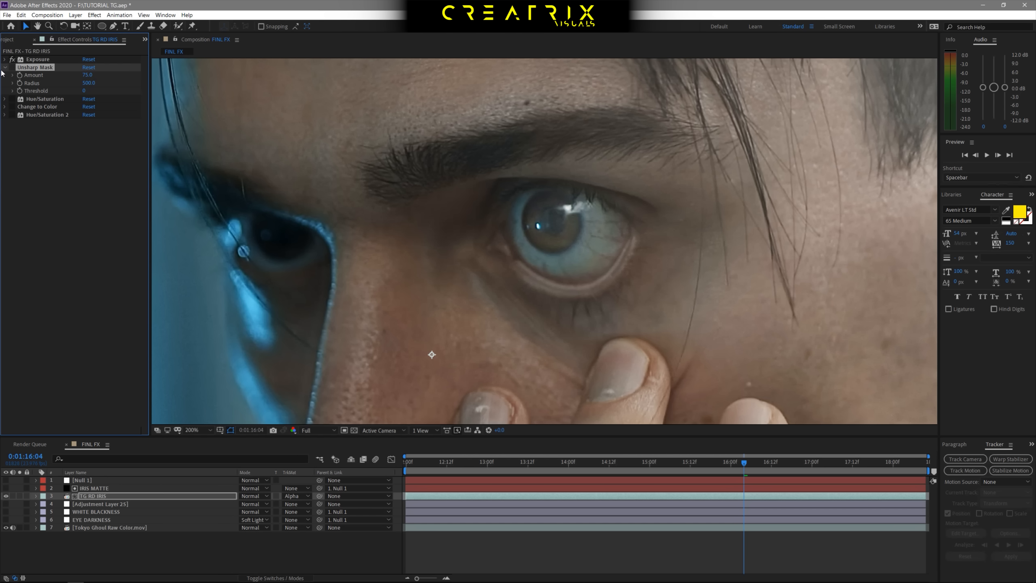
{"action": "left_click", "coordinate": [12, 68]}
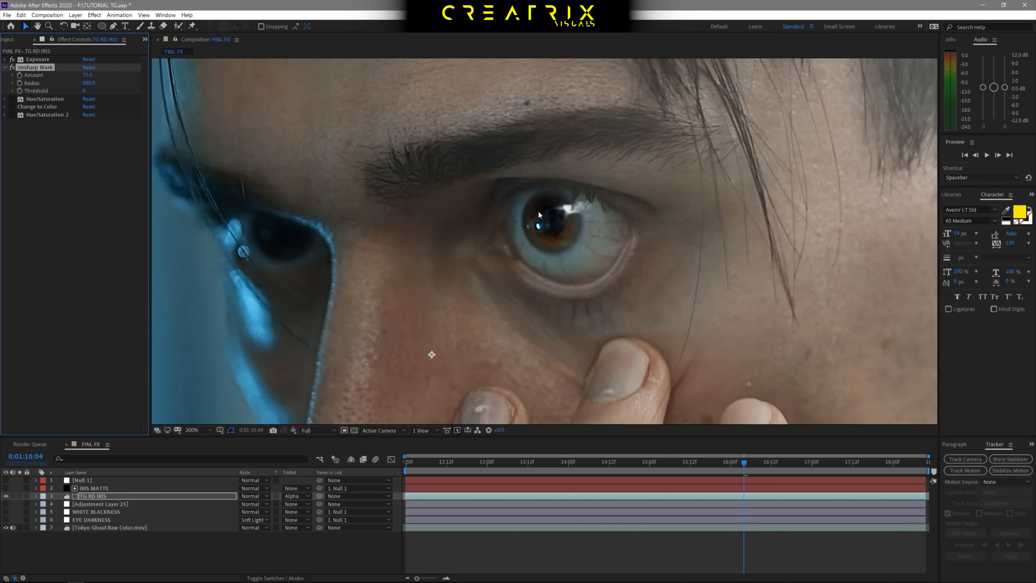
{"action": "scroll", "coordinate": [494, 253], "scroll_direction": "down", "scroll_amount": 3}
{"action": "scroll", "coordinate": [494, 253], "scroll_direction": "up", "scroll_amount": 2}
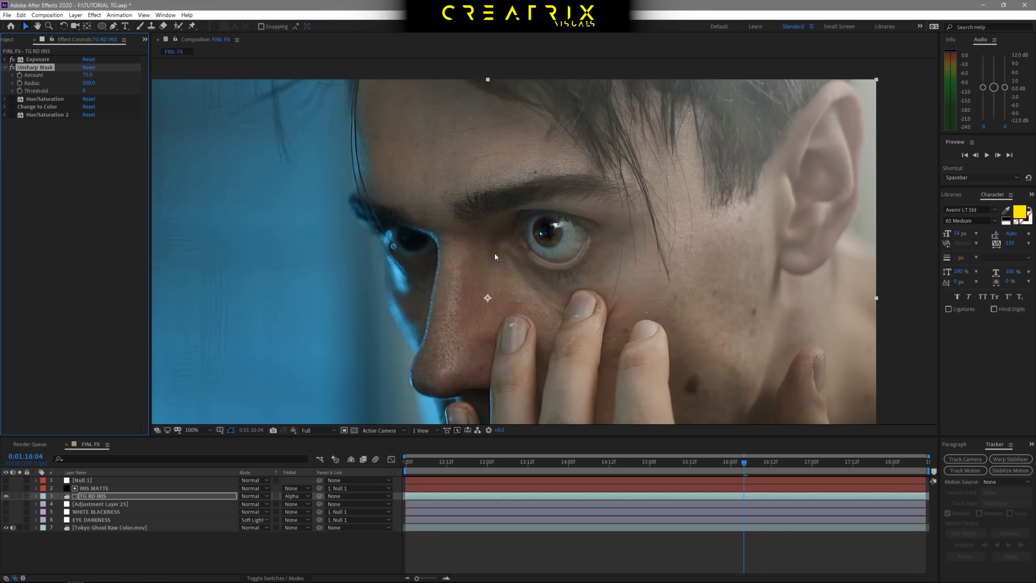
{"action": "scroll", "coordinate": [551, 237], "scroll_direction": "up", "scroll_amount": 2}
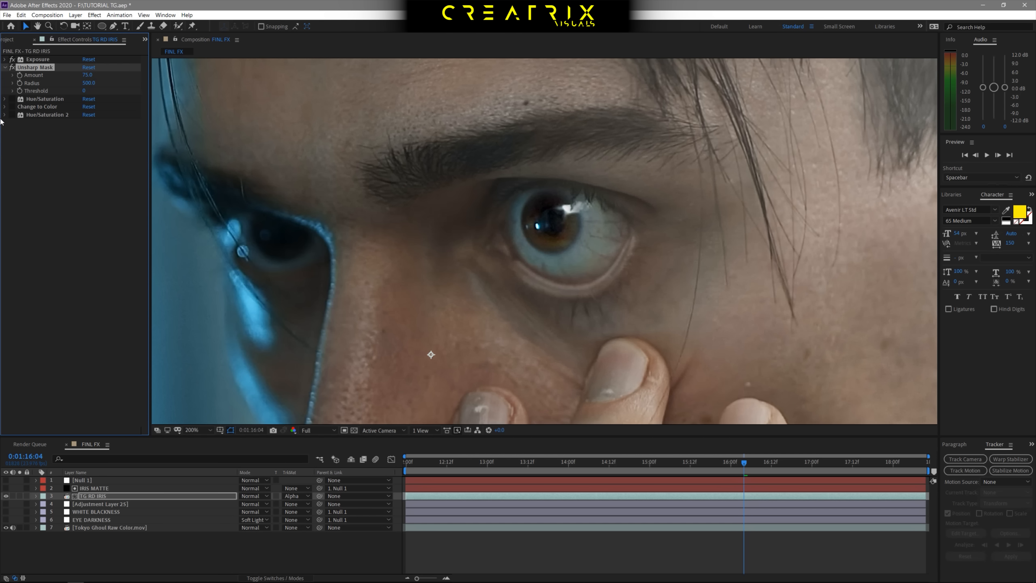
Enable the first Hue/Saturation effect and show its settings, with the Unsharp Mask settings collapsed.
{"action": "left_click", "coordinate": [12, 99]}
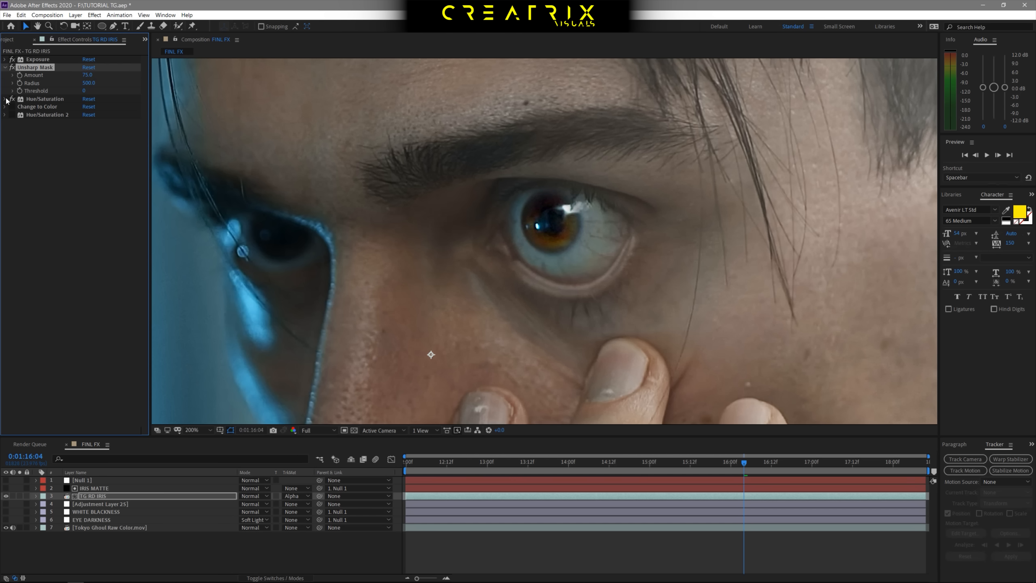
{"action": "left_click", "coordinate": [4, 68]}
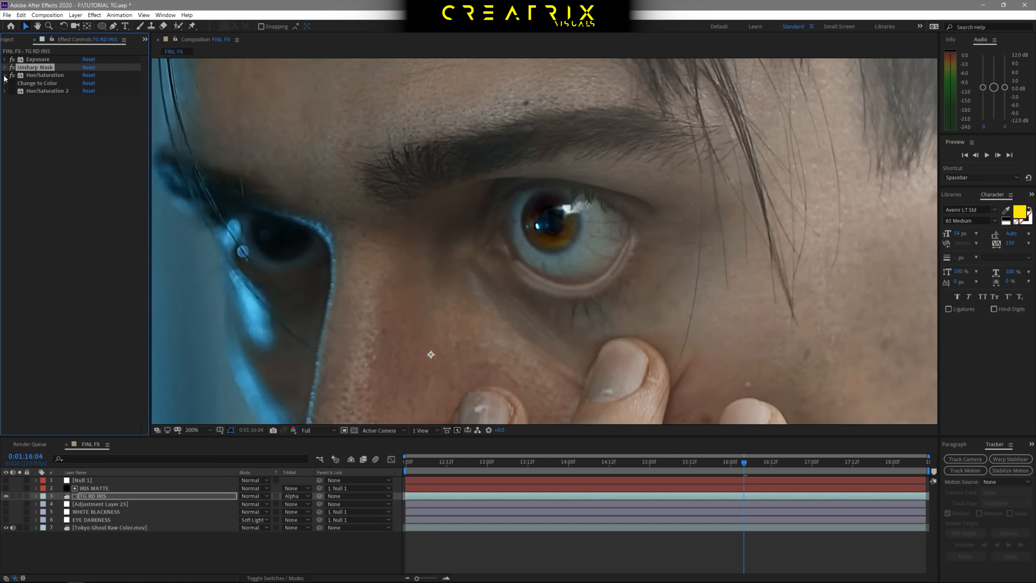
{"action": "left_click", "coordinate": [5, 75]}
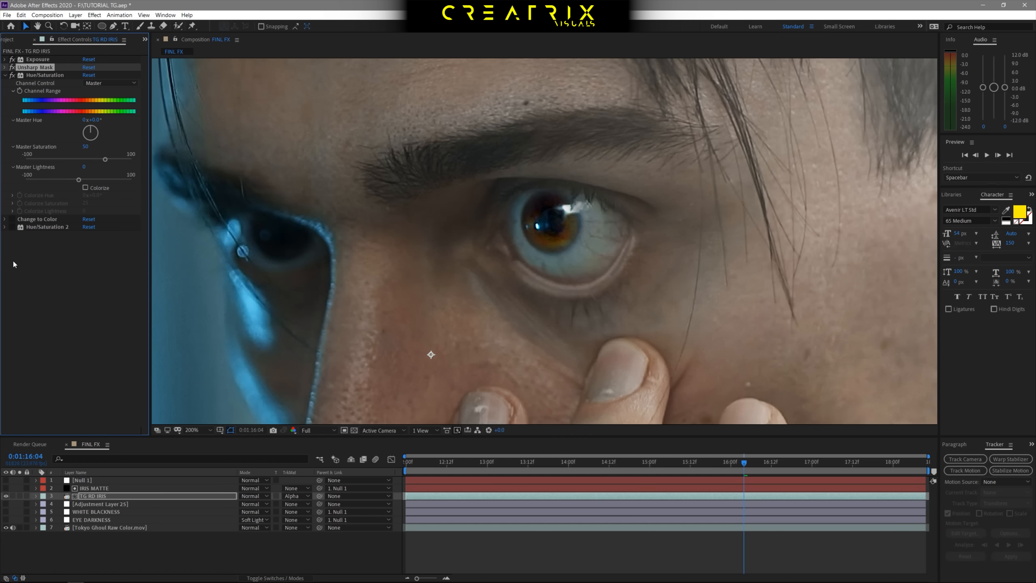
Add another Change to Color effect to the TG RD IRIS layer and sample the brown of the iris as its From color.
{"action": "left_click", "coordinate": [95, 15]}
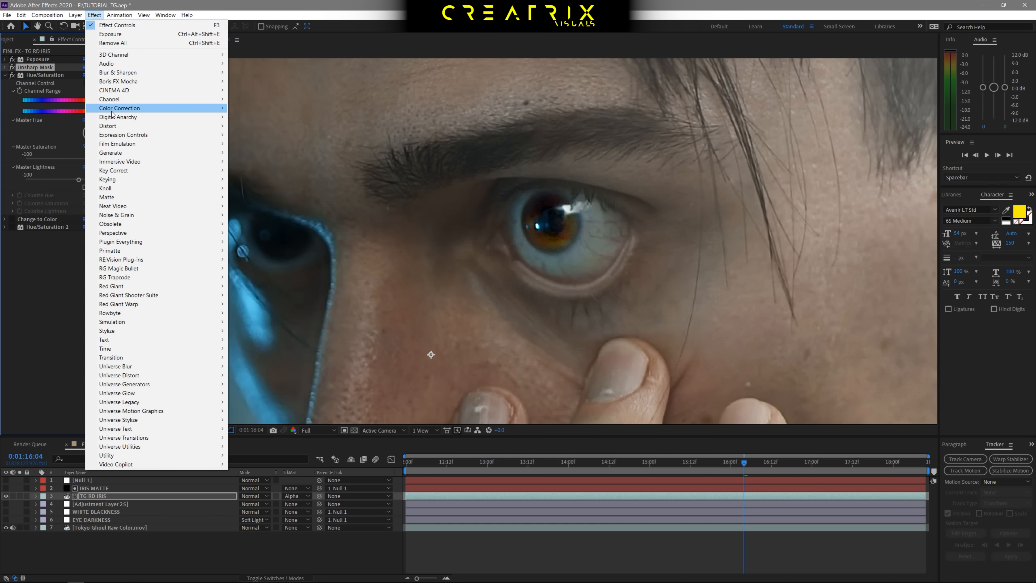
{"action": "mouse_move", "coordinate": [139, 108]}
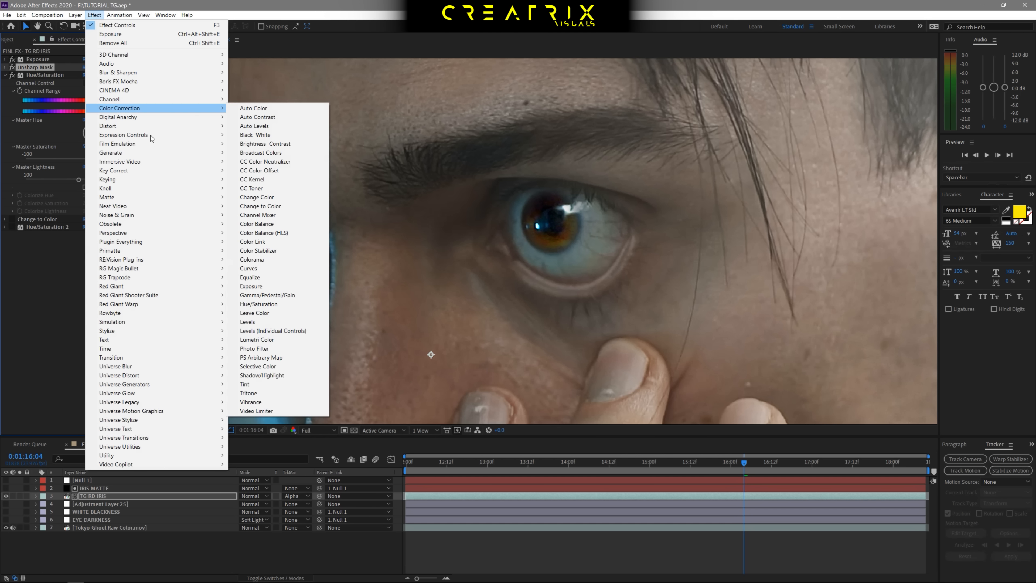
{"action": "left_click", "coordinate": [269, 206]}
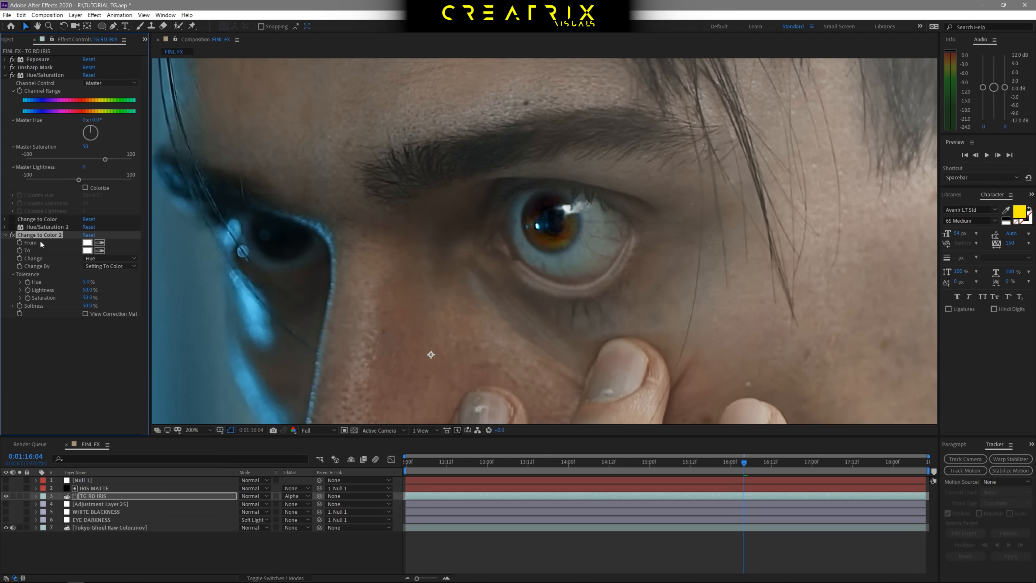
{"action": "left_click", "coordinate": [101, 243]}
{"action": "left_click", "coordinate": [565, 239]}
Try cyan 00D7FF as the new effect's To color, discard it and delete that extra Change to Color effect.
{"action": "left_click", "coordinate": [85, 250]}
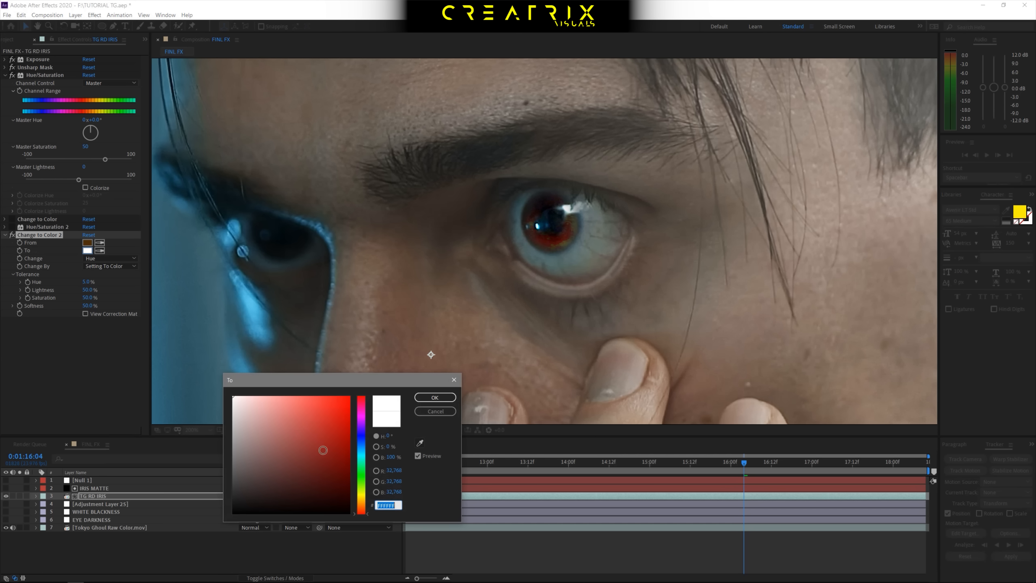
{"action": "left_click_drag", "start_coordinate": [344, 424], "coordinate": [366, 385]}
{"action": "left_click_drag", "start_coordinate": [365, 421], "coordinate": [367, 451]}
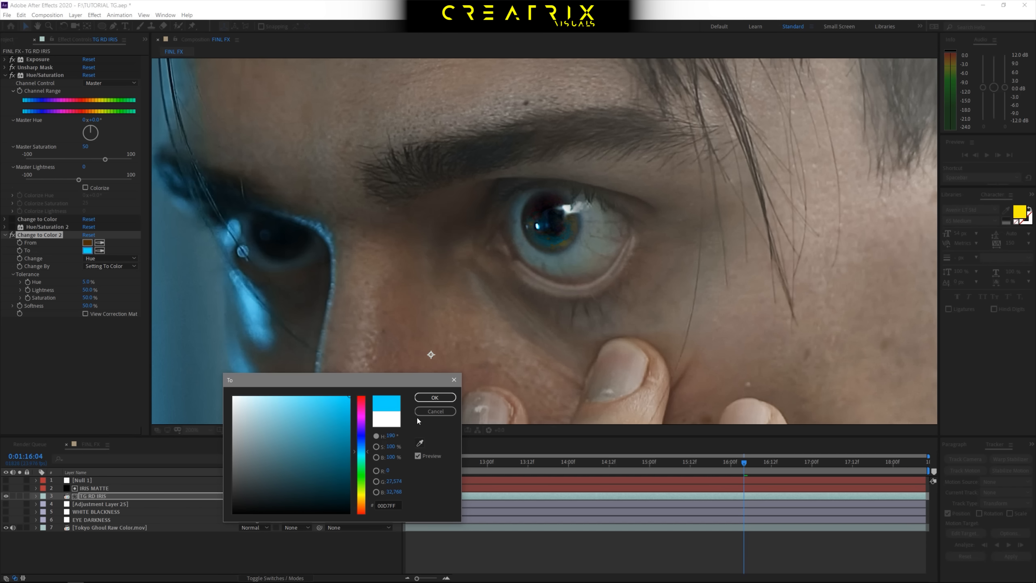
{"action": "left_click", "coordinate": [435, 411]}
{"action": "key", "text": "Delete"}
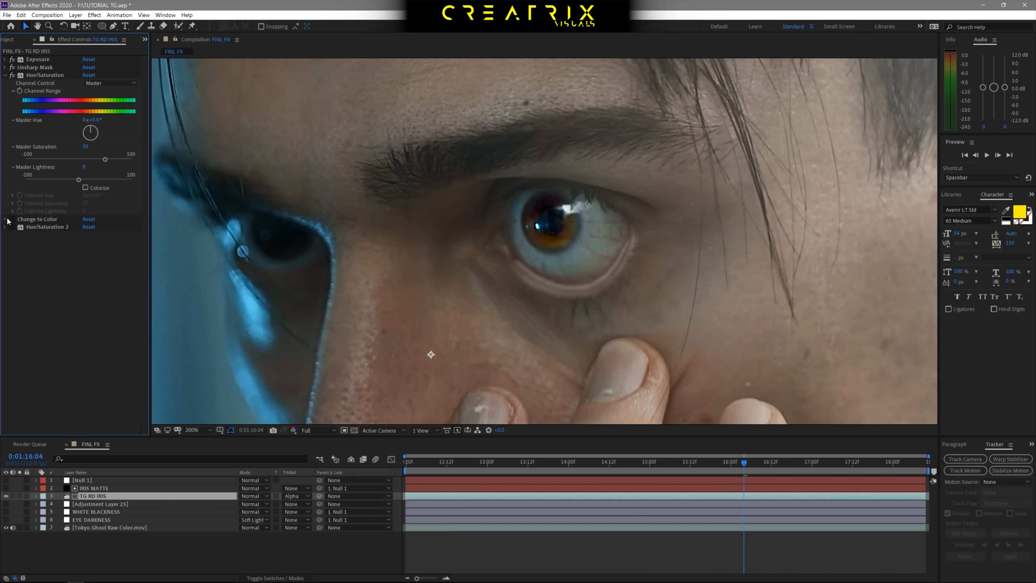
Enable the original Change to Color effect with its settings expanded, try adjusting its Softness and check the red iris up close.
{"action": "left_click", "coordinate": [5, 219]}
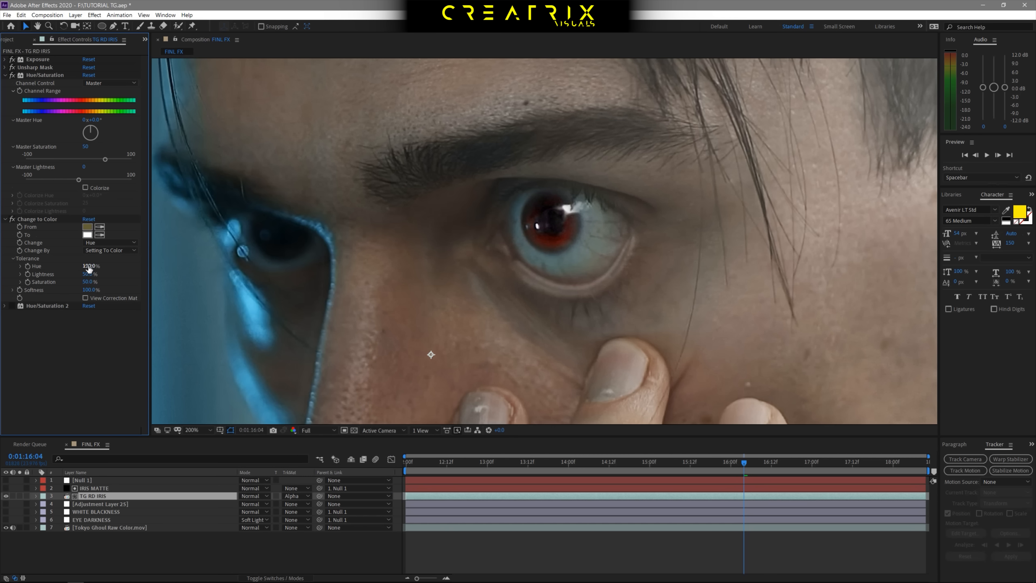
{"action": "left_click_drag", "start_coordinate": [88, 291], "coordinate": [44, 290]}
{"action": "scroll", "coordinate": [180, 287], "scroll_direction": "up", "scroll_amount": 1}
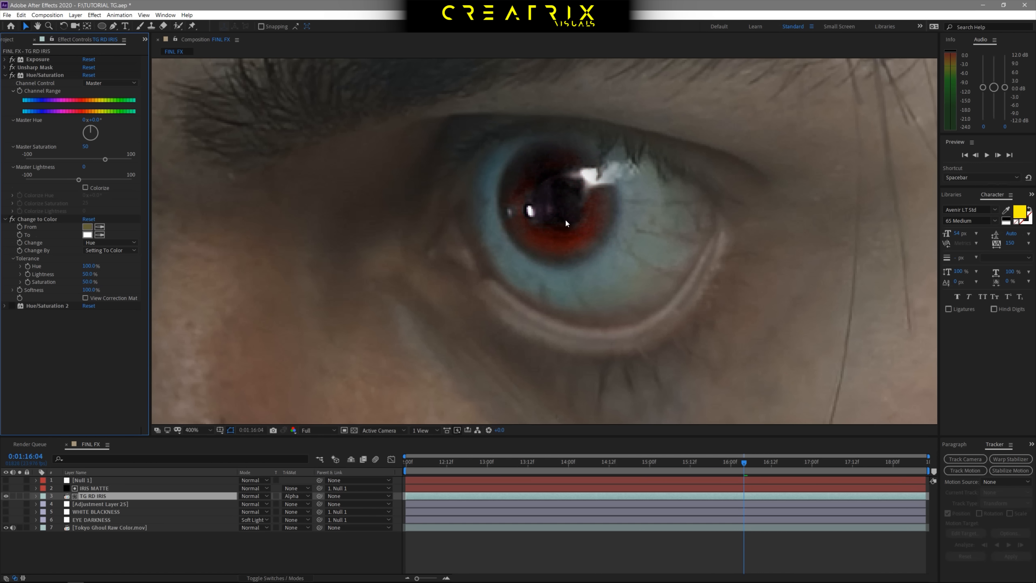
{"action": "scroll", "coordinate": [568, 228], "scroll_direction": "down", "scroll_amount": 1}
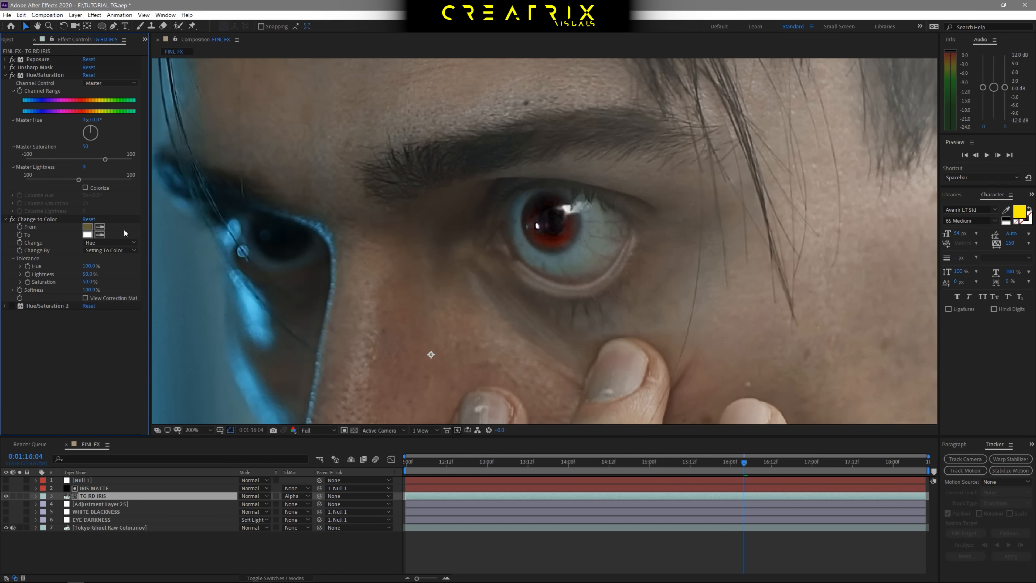
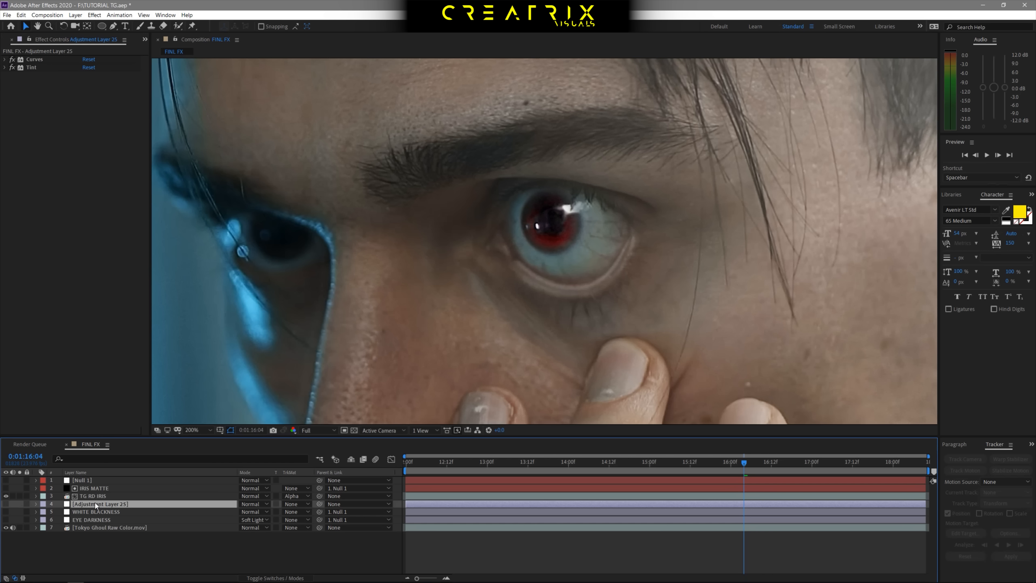
Examine the effects and masks on the WHITE BLACKNESS, EYE DARKNESS and Adjustment Layer 25 layers.
{"action": "left_click", "coordinate": [93, 513]}
{"action": "left_click", "coordinate": [94, 521]}
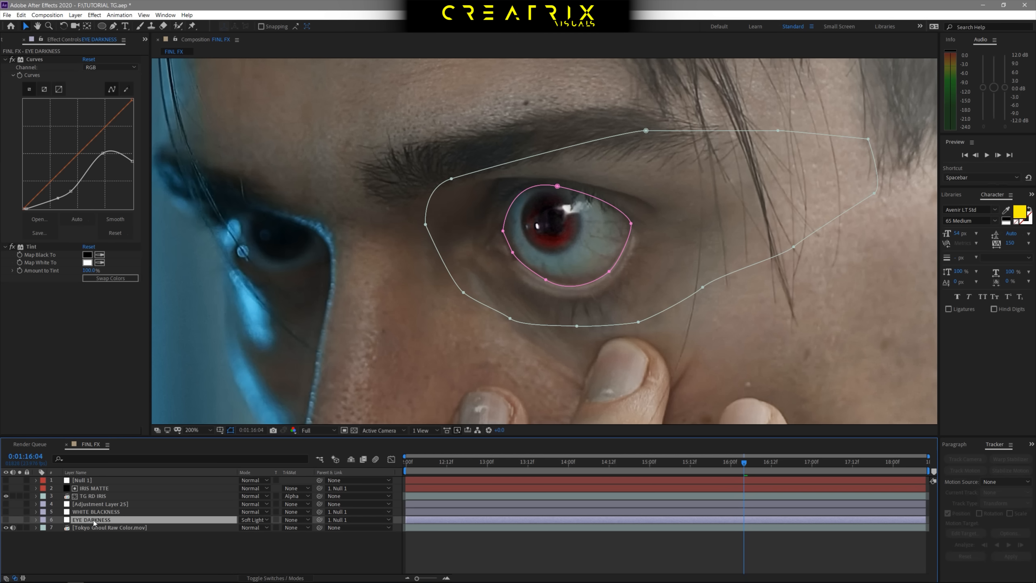
{"action": "left_click", "coordinate": [94, 506]}
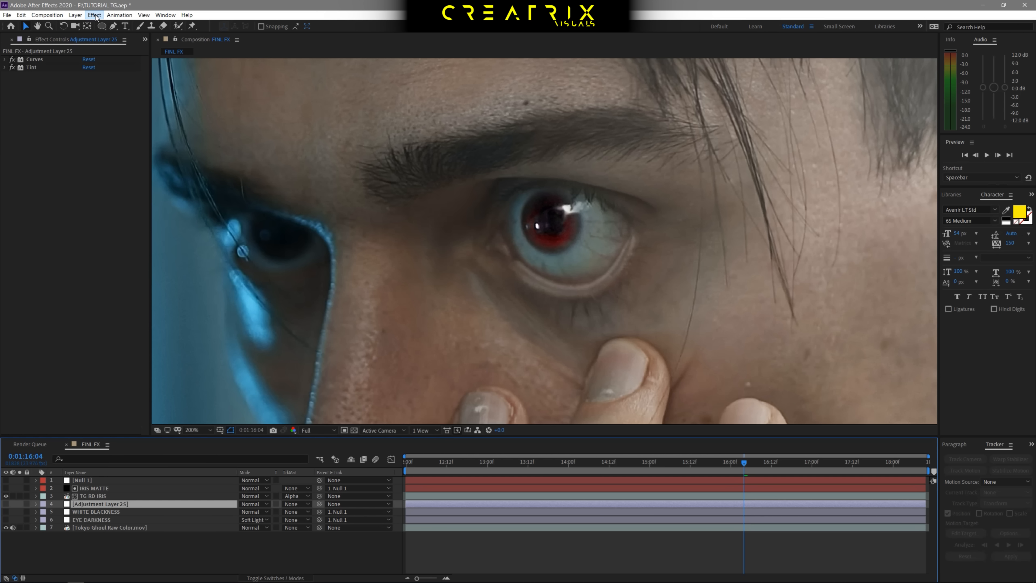
{"action": "left_click", "coordinate": [95, 15]}
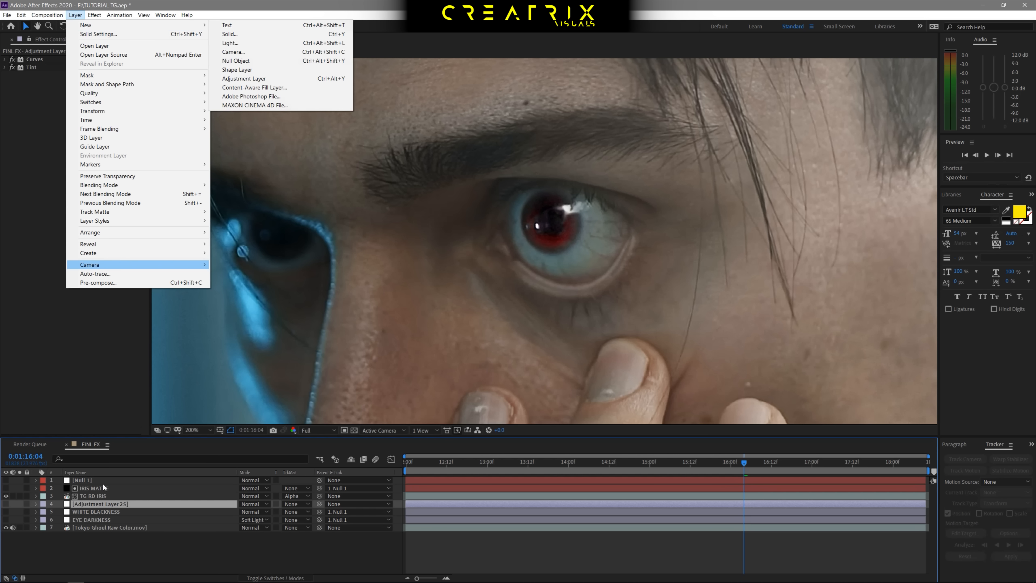
{"action": "left_click", "coordinate": [77, 538]}
{"action": "left_click", "coordinate": [85, 505]}
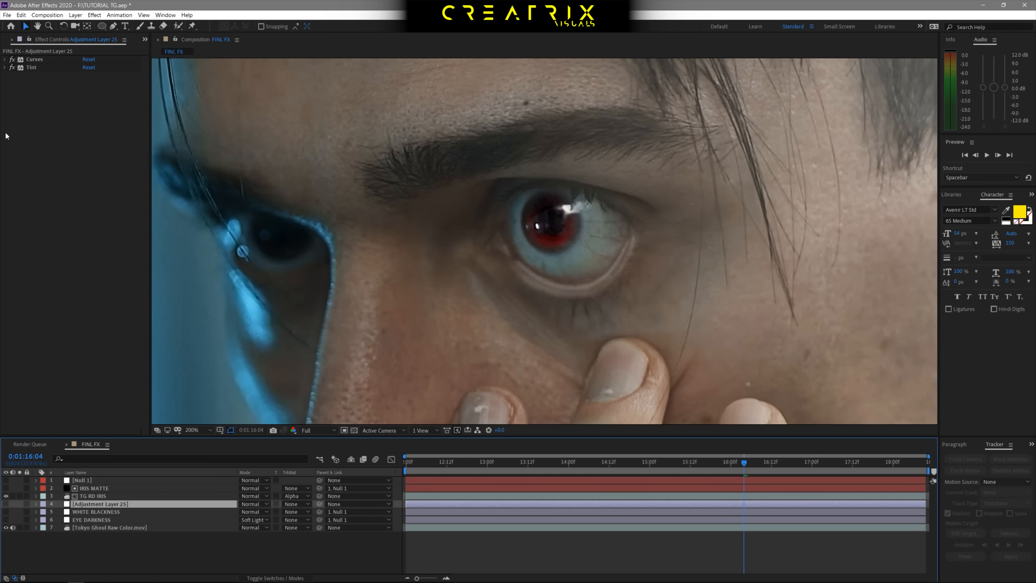
{"action": "left_click", "coordinate": [85, 513]}
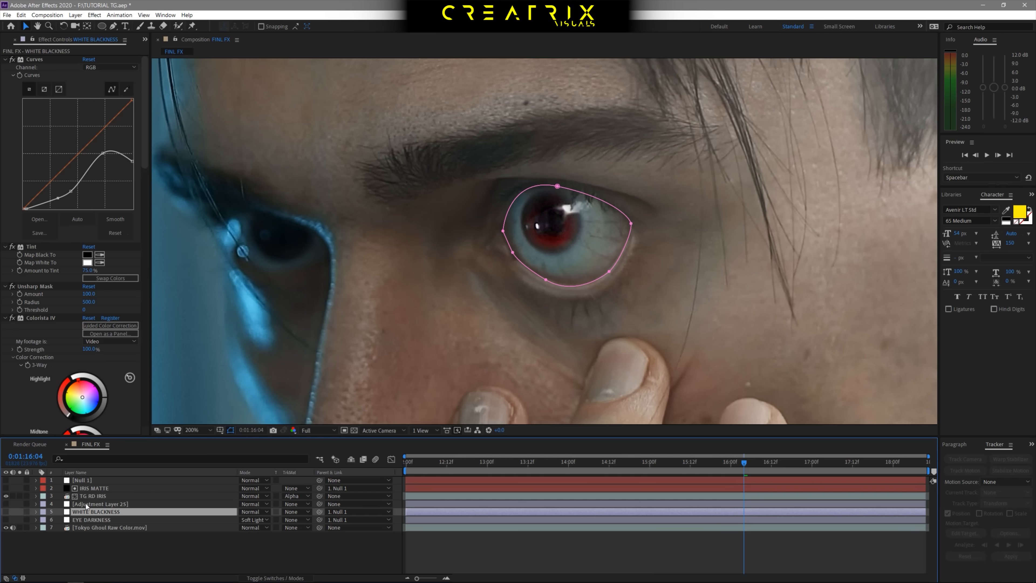
{"action": "left_click", "coordinate": [86, 504]}
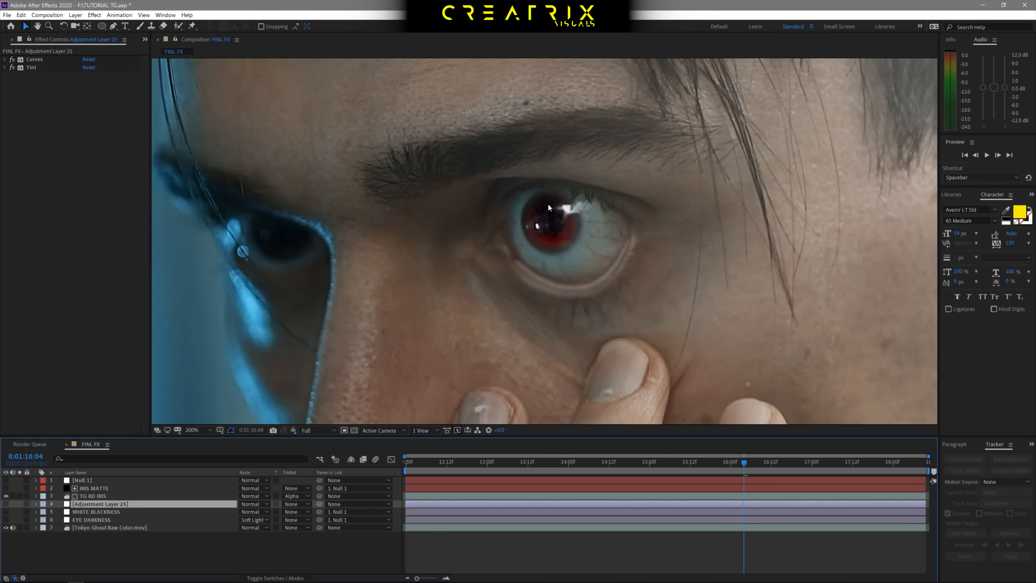
Toggle the TG RD IRIS layer's visibility off and on to compare the eye with and without the red iris.
{"action": "scroll", "coordinate": [547, 209], "scroll_direction": "down", "scroll_amount": 2}
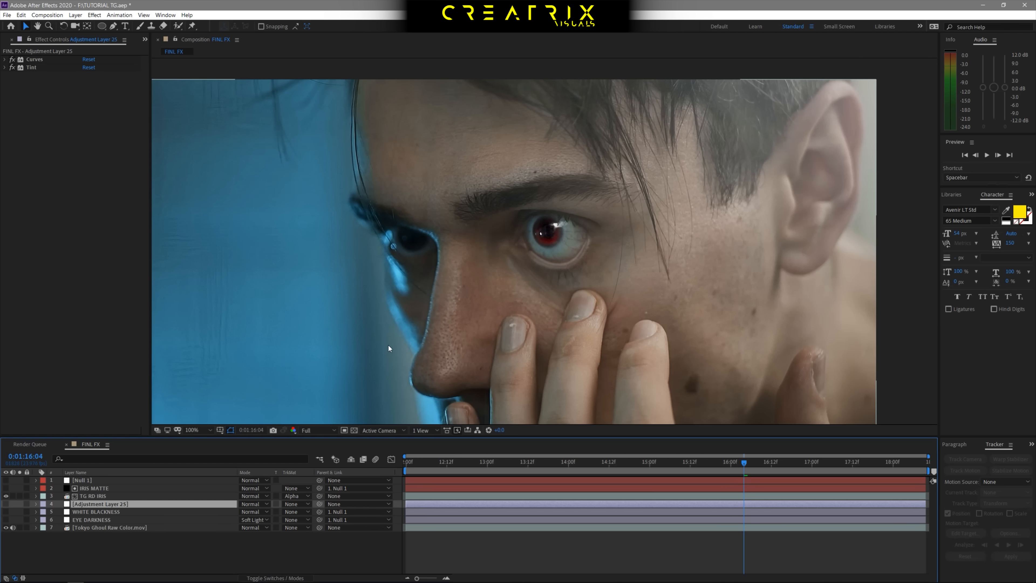
{"action": "left_click", "coordinate": [7, 497]}
{"action": "left_click", "coordinate": [6, 496]}
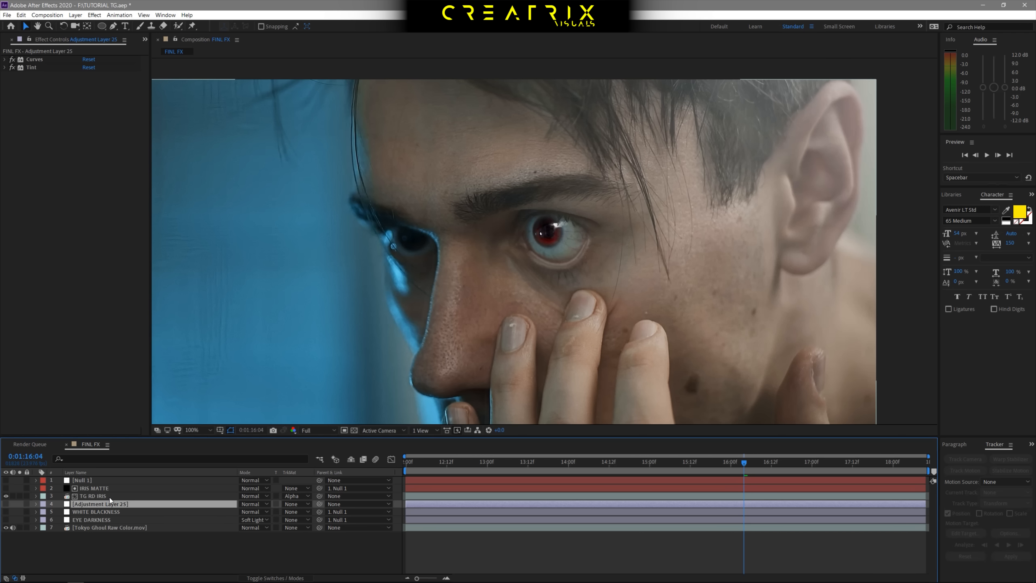
{"action": "scroll", "coordinate": [583, 225], "scroll_direction": "up", "scroll_amount": 2}
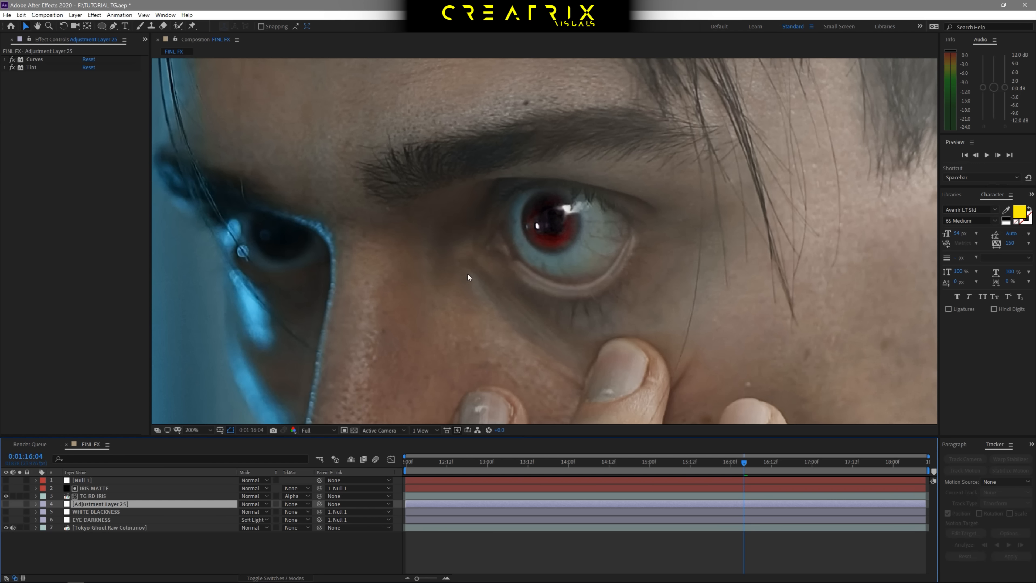
{"action": "scroll", "coordinate": [539, 240], "scroll_direction": "down", "scroll_amount": 2}
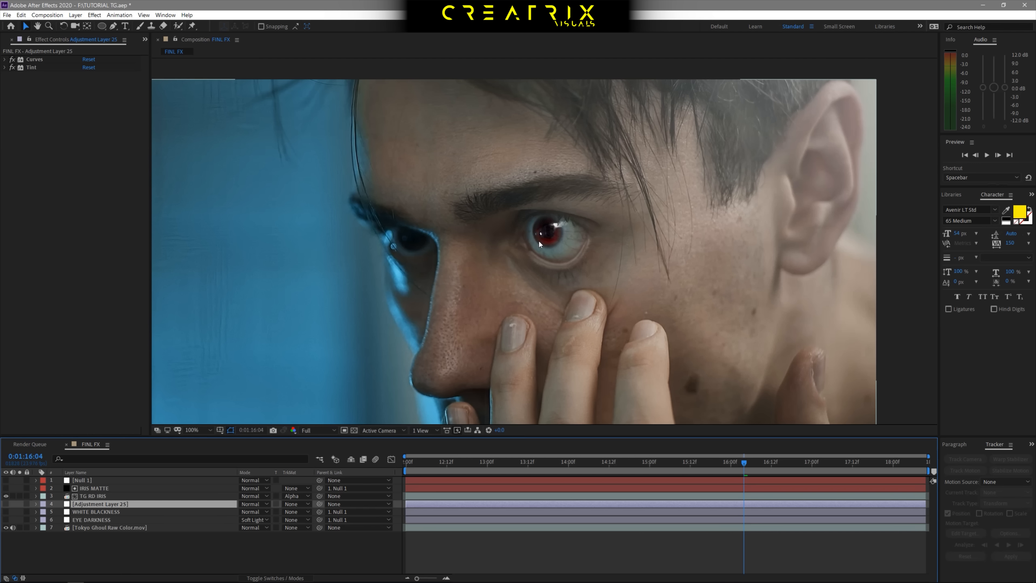
Compare the mask around the EYE DARKNESS area with the eyeball mask on the WHITE BLACKNESS layer.
{"action": "left_click", "coordinate": [83, 520]}
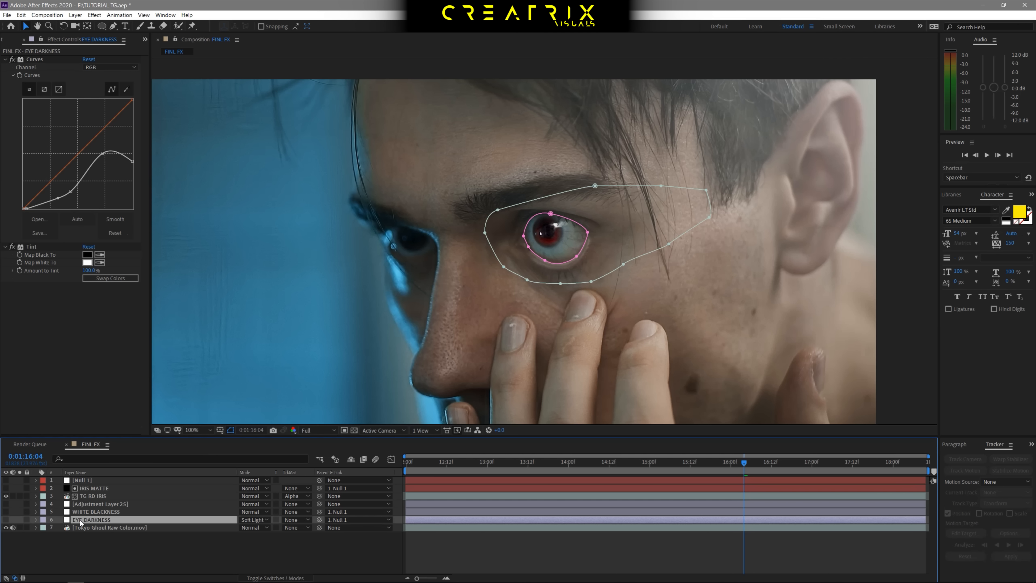
{"action": "scroll", "coordinate": [537, 240], "scroll_direction": "up", "scroll_amount": 2}
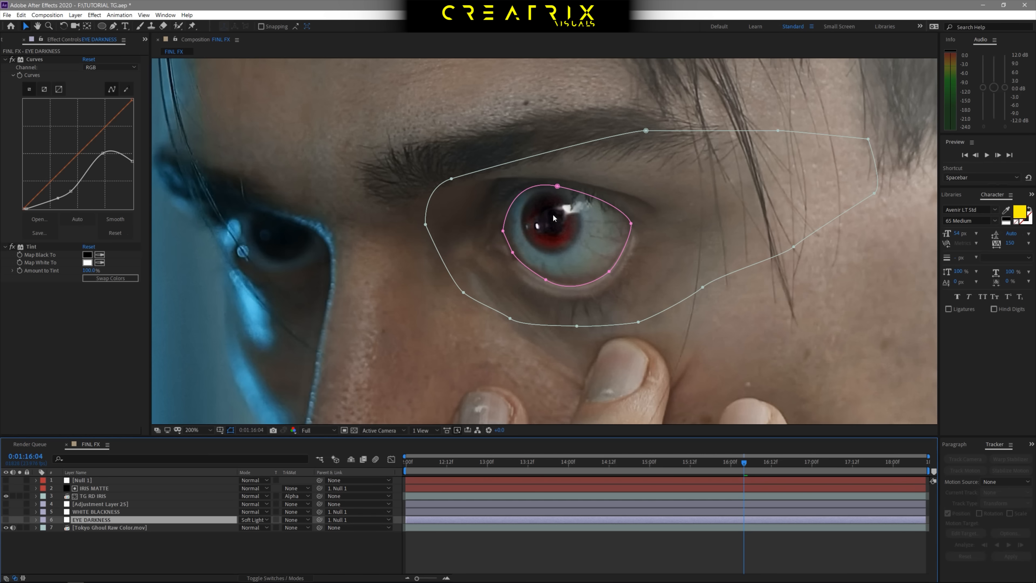
{"action": "left_click", "coordinate": [118, 513]}
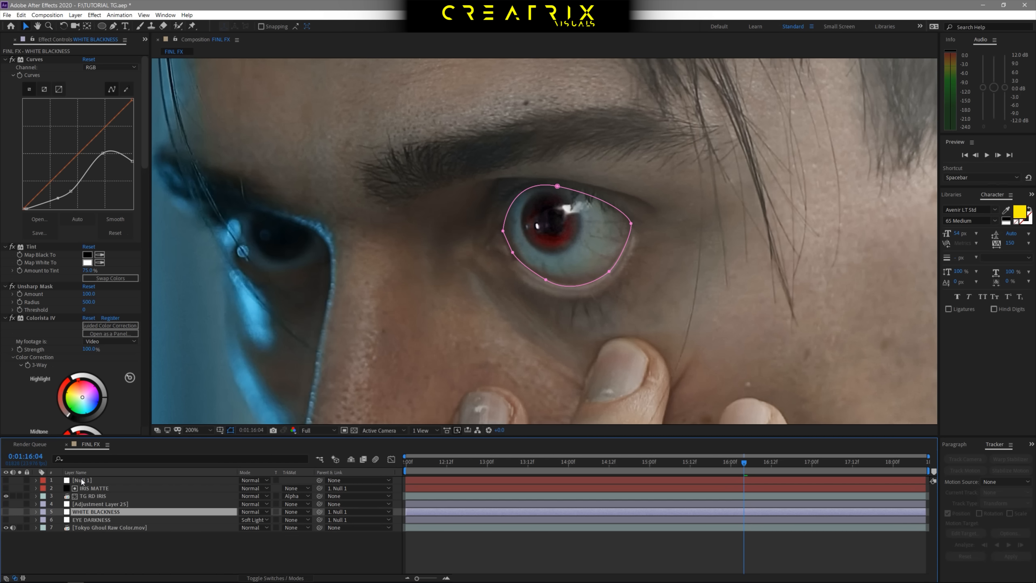
Reveal the WHITE BLACKNESS layer's Mask Path keyframes, scrub through the mask animation and display its Mask Feather property.
{"action": "mouse_move", "coordinate": [711, 463]}
{"action": "left_mouse_down"}
{"action": "mouse_move", "coordinate": [688, 465]}
{"action": "mouse_move", "coordinate": [723, 467]}
{"action": "left_mouse_up"}
{"action": "key", "text": "u"}
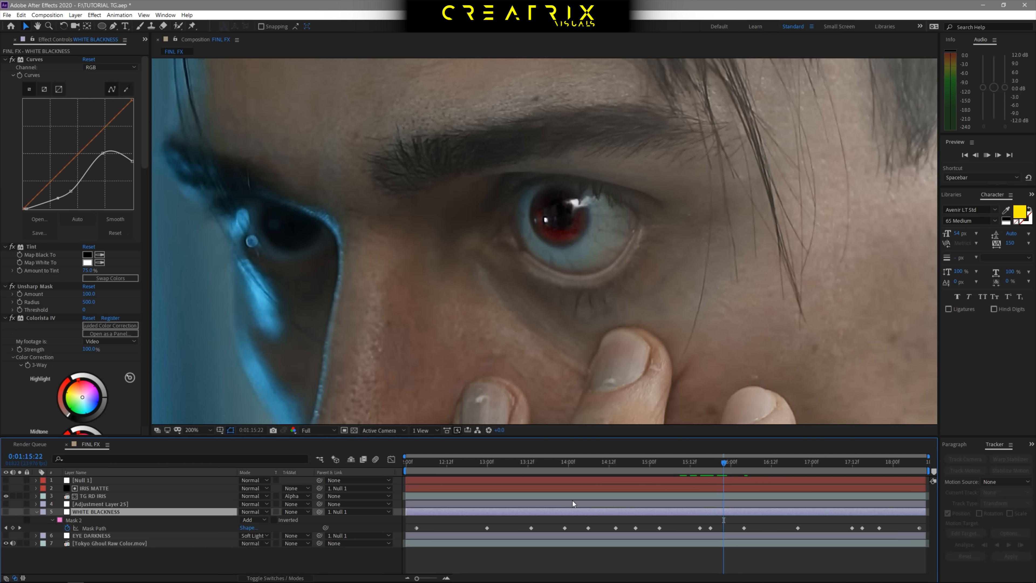
{"action": "key", "text": "space"}
{"action": "left_click_drag", "start_coordinate": [727, 465], "coordinate": [778, 515]}
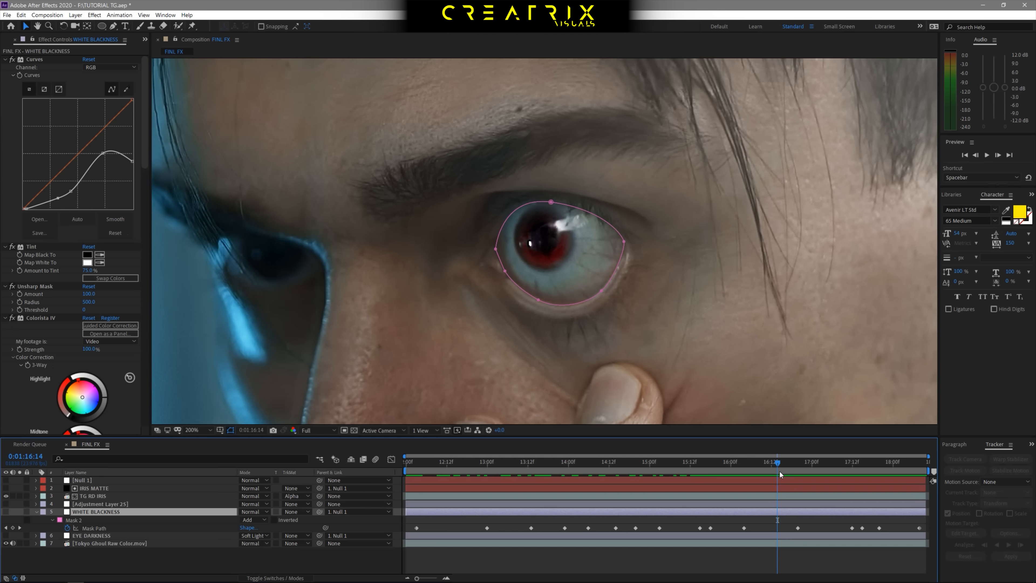
{"action": "left_click_drag", "start_coordinate": [778, 464], "coordinate": [801, 470]}
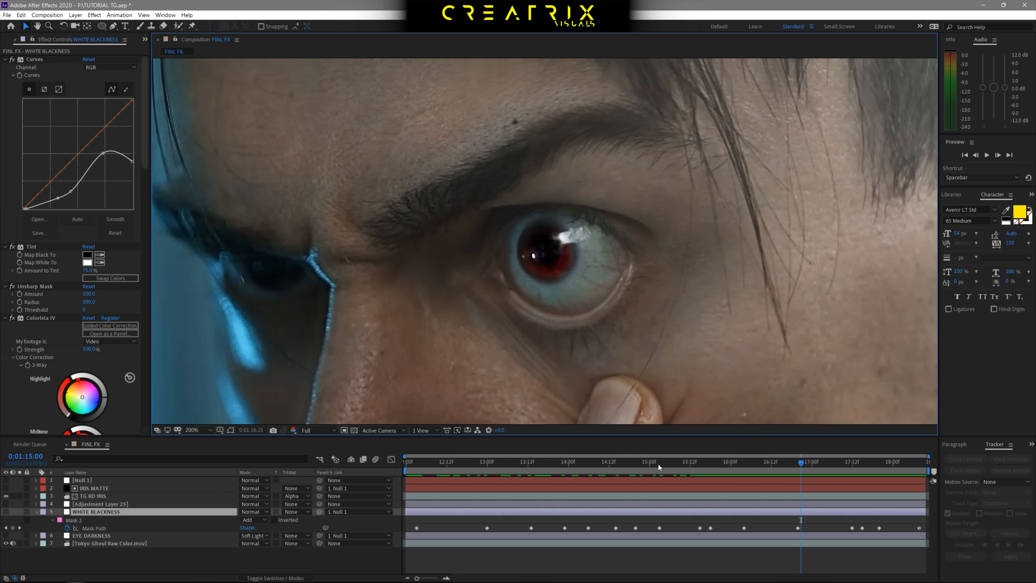
{"action": "left_click_drag", "start_coordinate": [652, 464], "coordinate": [688, 468]}
{"action": "key", "text": "f"}
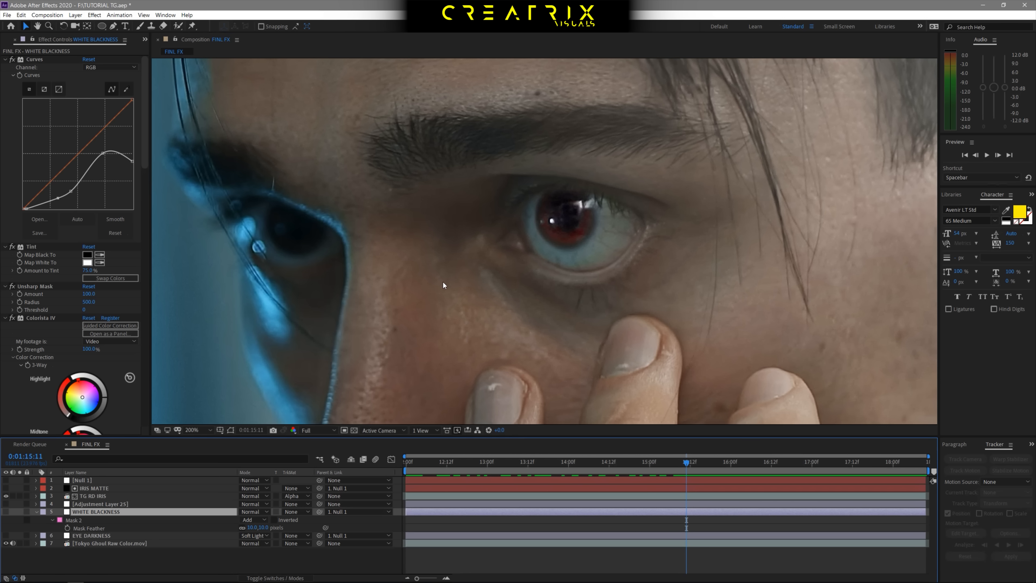
Turn on the WHITE BLACKNESS layer's visibility, collapse its properties and move the playhead to 0:01:16:19.
{"action": "key", "text": "comma"}
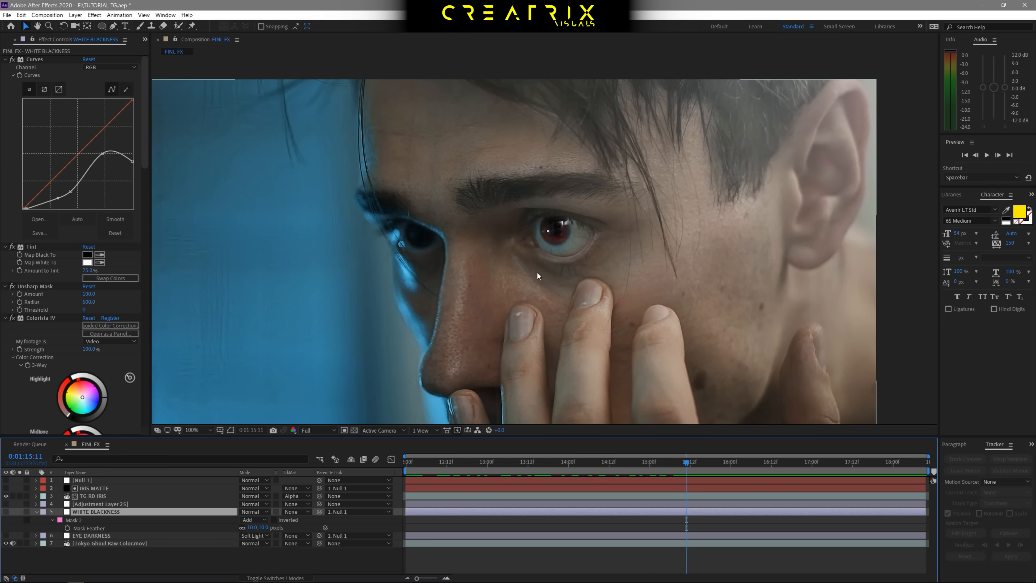
{"action": "left_click", "coordinate": [35, 512]}
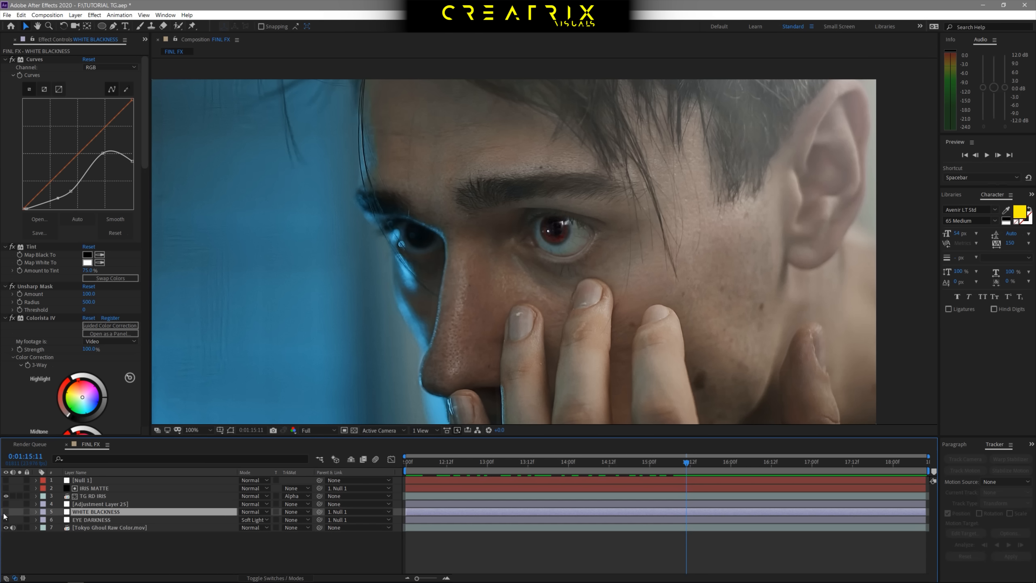
{"action": "left_click", "coordinate": [6, 511]}
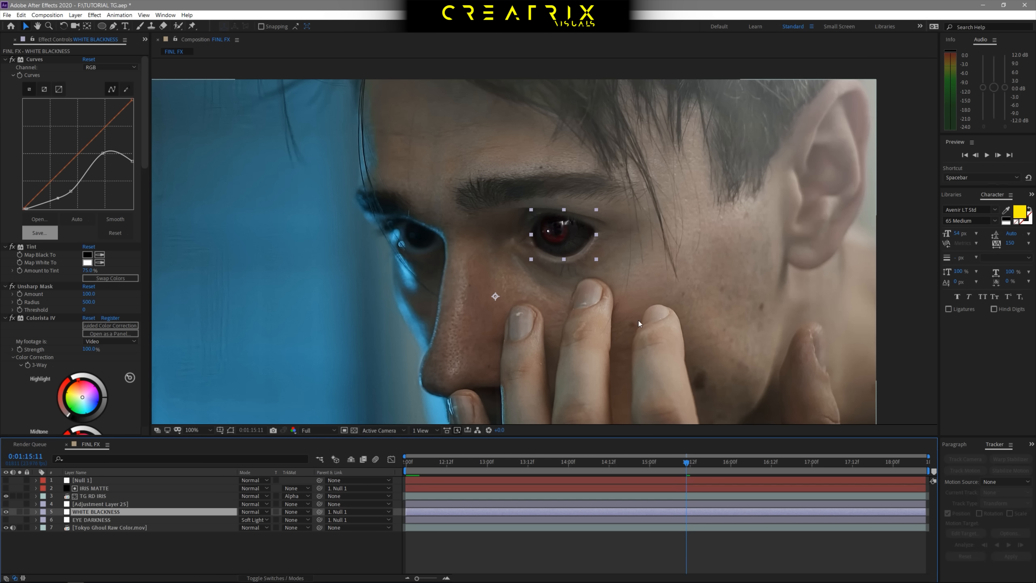
{"action": "key", "text": "period"}
{"action": "left_click_drag", "start_coordinate": [809, 467], "coordinate": [795, 468]}
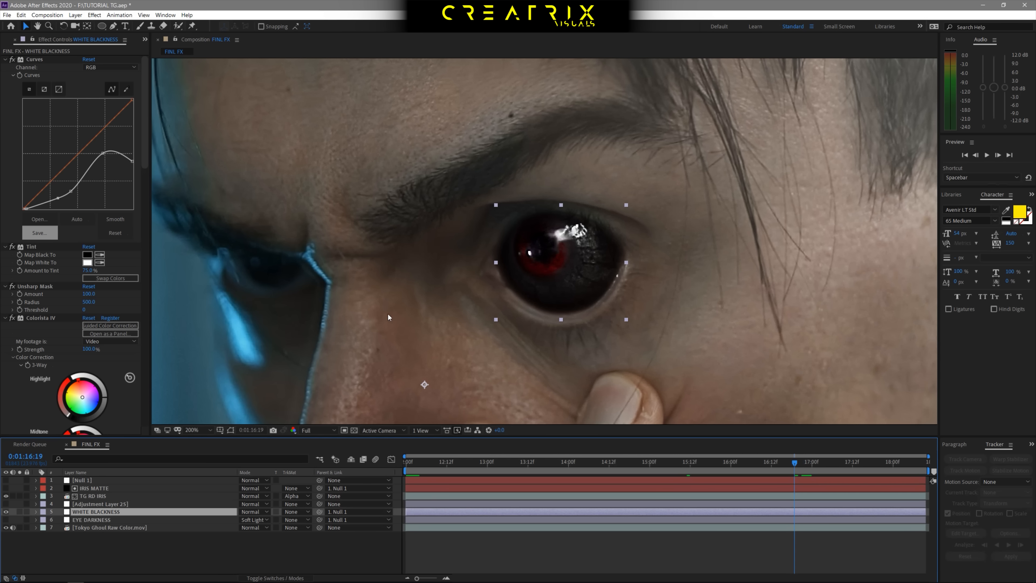
Collapse and disable all seven effects on the WHITE BLACKNESS layer, from Curves through Tint 3.
{"action": "left_click", "coordinate": [6, 59]}
{"action": "left_click", "coordinate": [6, 67]}
{"action": "left_click", "coordinate": [5, 75]}
{"action": "left_click", "coordinate": [5, 83]}
{"action": "left_click", "coordinate": [5, 90]}
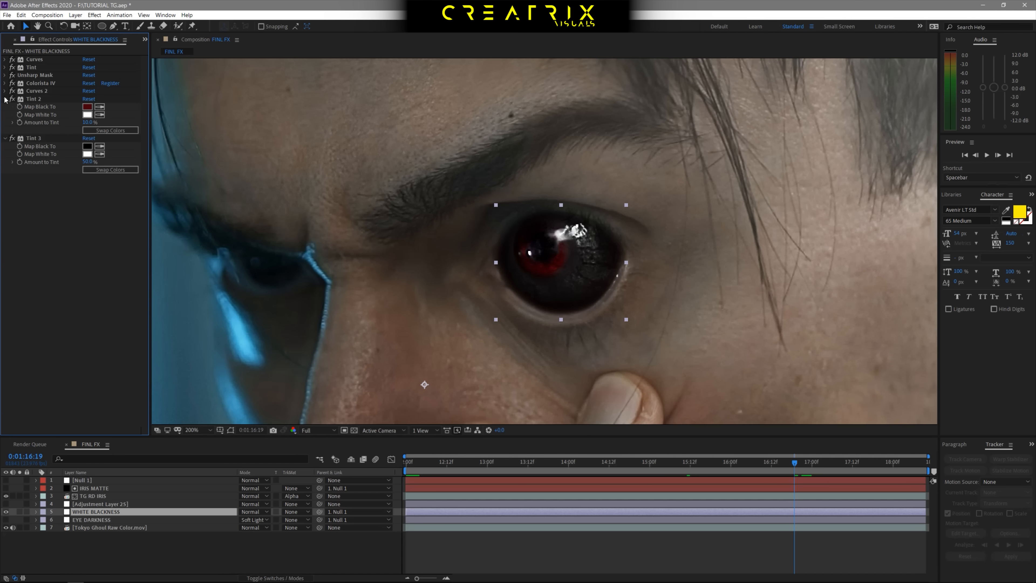
{"action": "left_click", "coordinate": [5, 99]}
{"action": "left_click", "coordinate": [5, 106]}
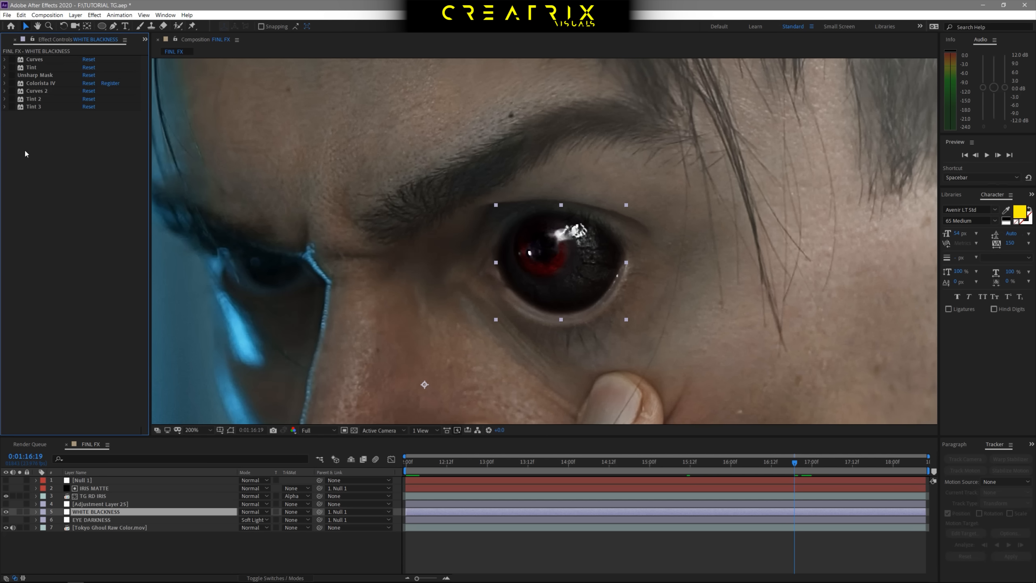
Re-enable the first Curves effect on the WHITE BLACKNESS layer and display its curve graph.
{"action": "left_click", "coordinate": [35, 61]}
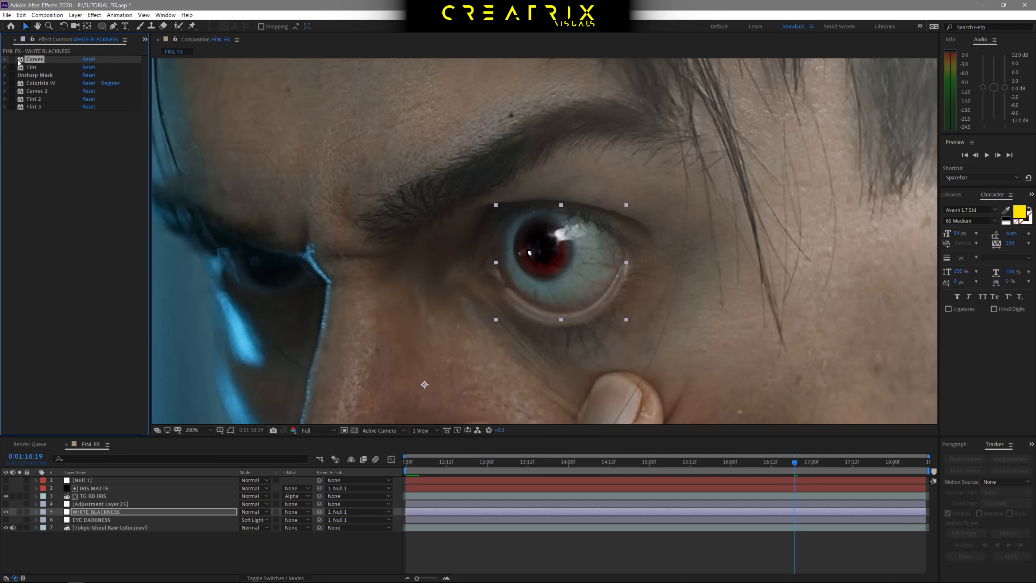
{"action": "left_click", "coordinate": [5, 60]}
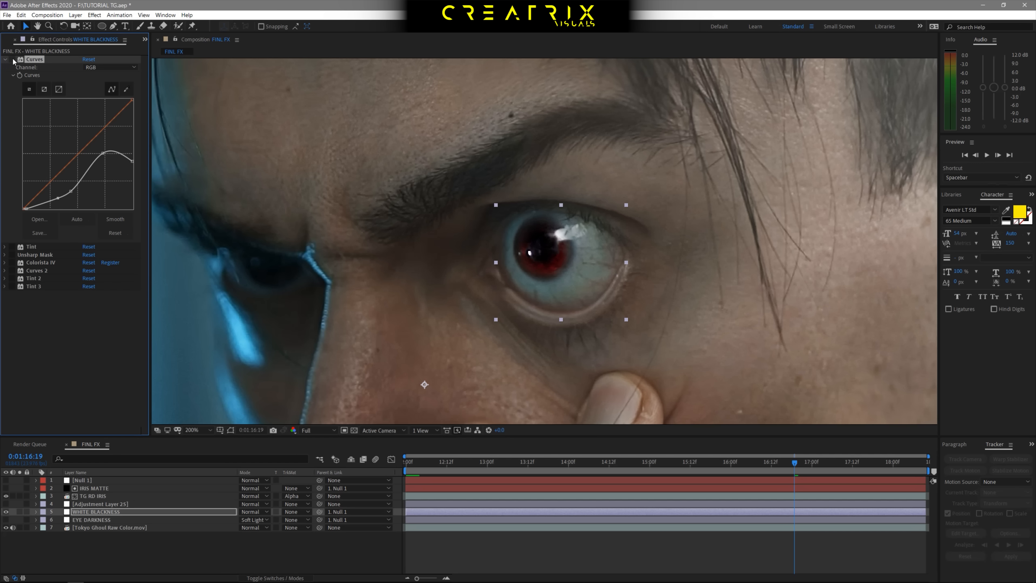
{"action": "left_click", "coordinate": [12, 59]}
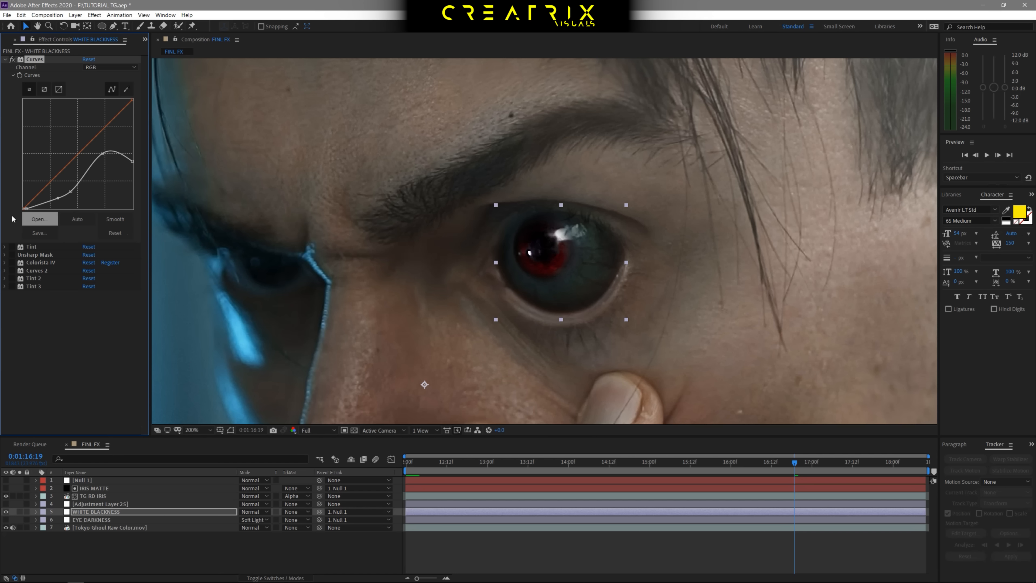
Re-enable the first Tint effect on the WHITE BLACKNESS layer and display its settings.
{"action": "left_click", "coordinate": [35, 247]}
{"action": "left_click", "coordinate": [94, 15]}
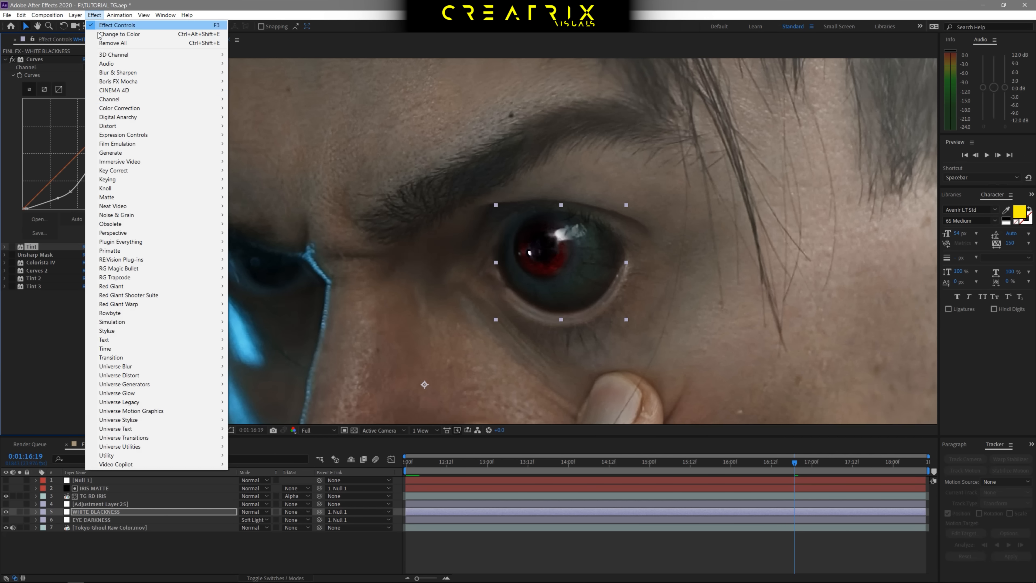
{"action": "mouse_move", "coordinate": [114, 108]}
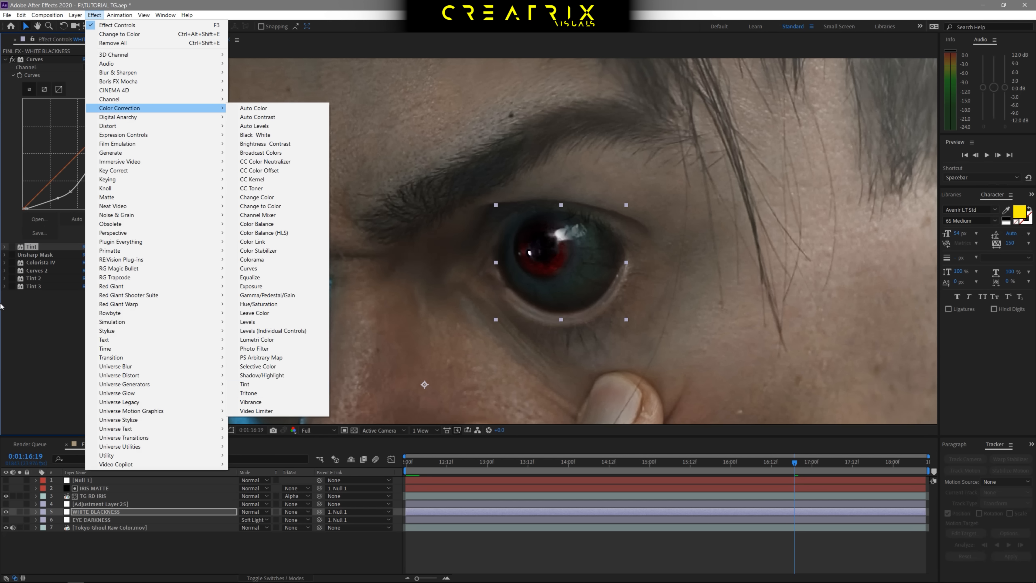
{"action": "left_click", "coordinate": [27, 248]}
{"action": "left_click", "coordinate": [11, 247]}
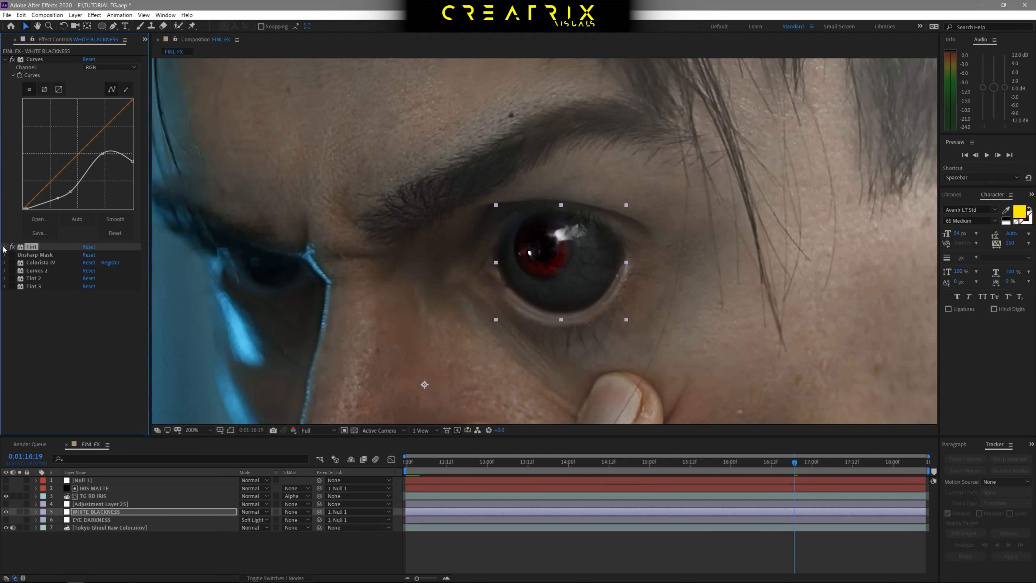
{"action": "left_click", "coordinate": [5, 246]}
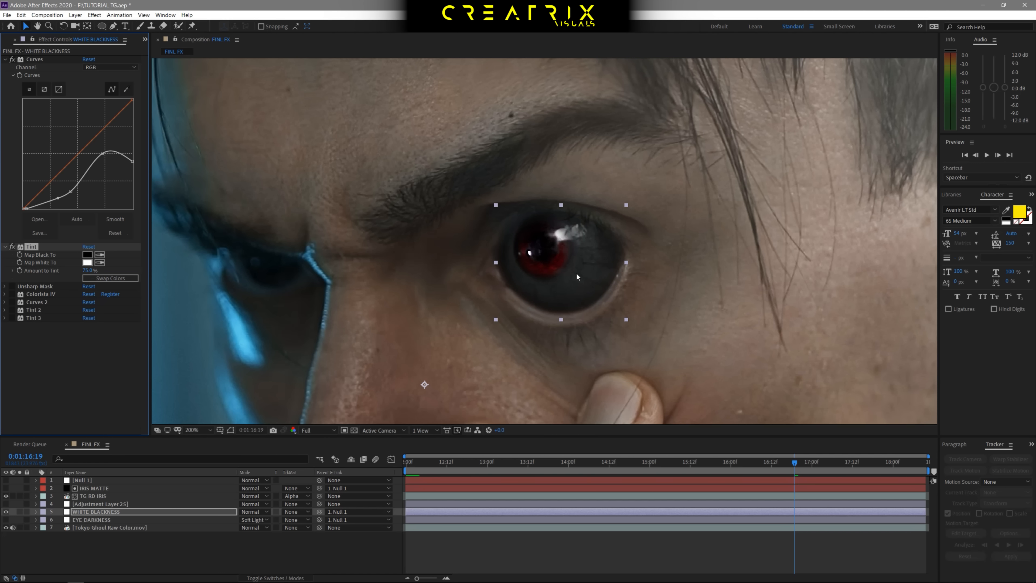
Collapse the first Curves effect, re-enable Unsharp Mask and display its Amount, Radius and Threshold settings.
{"action": "left_click", "coordinate": [6, 59]}
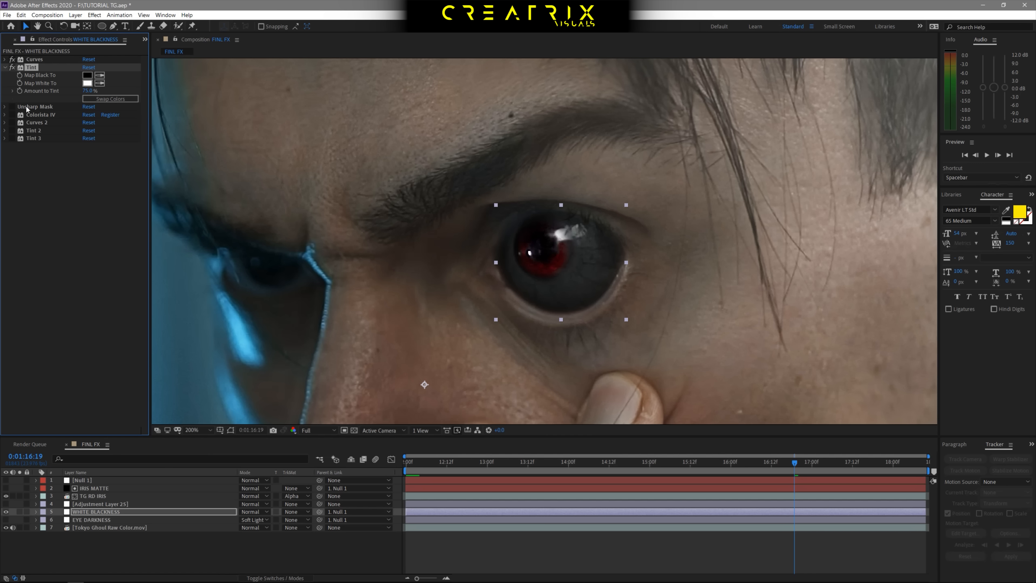
{"action": "left_click", "coordinate": [14, 107]}
{"action": "left_click", "coordinate": [12, 106]}
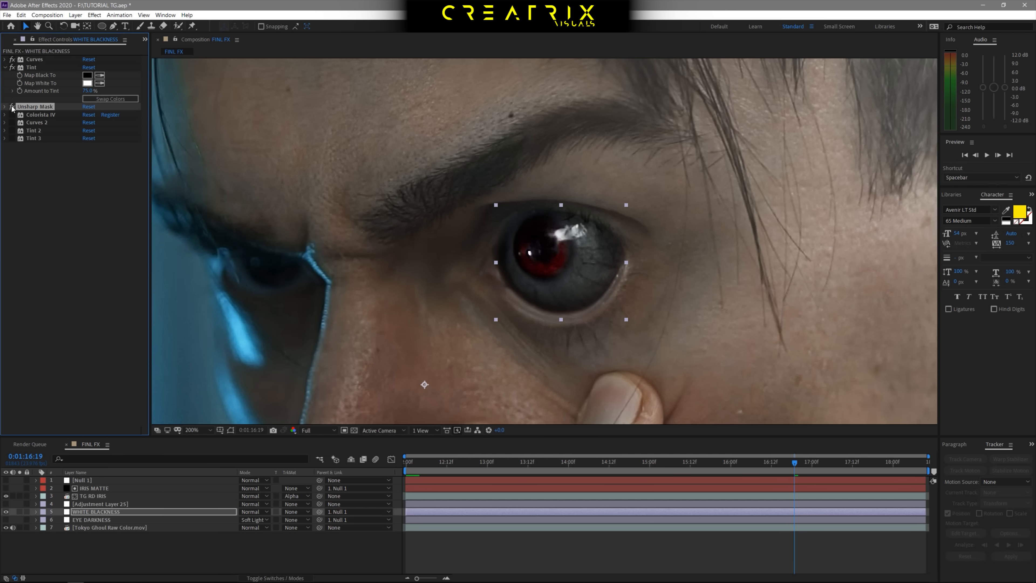
{"action": "left_click", "coordinate": [5, 107]}
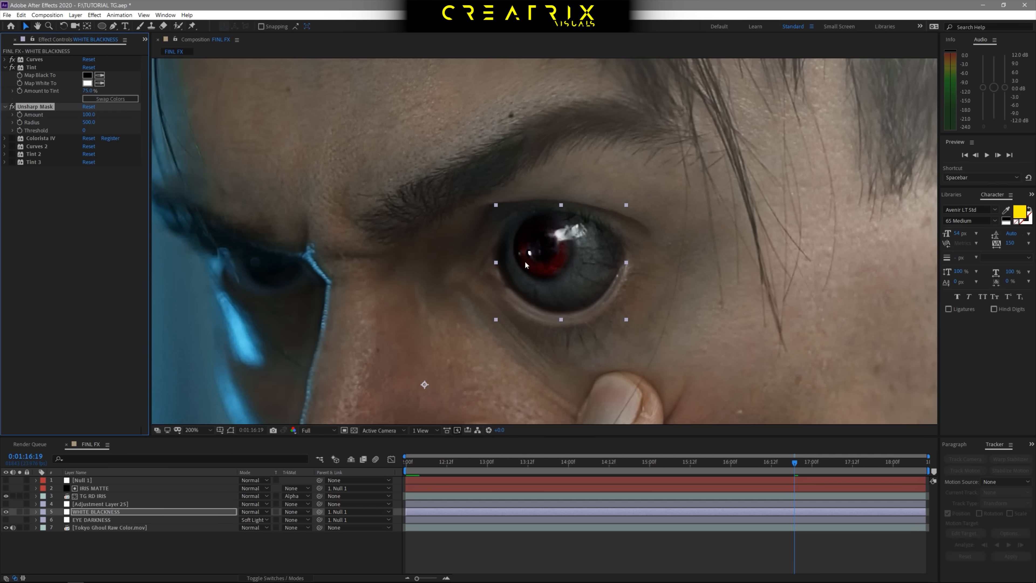
Collapse Tint and Unsharp Mask, re-enable Colorista IV and toggle it off and on to compare the eye.
{"action": "left_click", "coordinate": [5, 67]}
{"action": "left_click", "coordinate": [5, 75]}
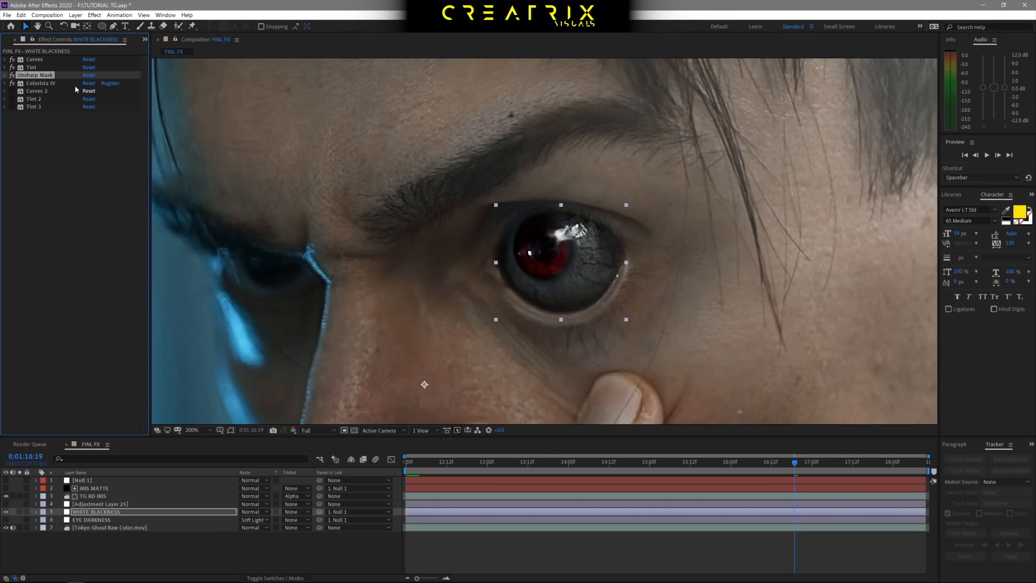
{"action": "left_click", "coordinate": [12, 83]}
{"action": "left_click", "coordinate": [46, 83]}
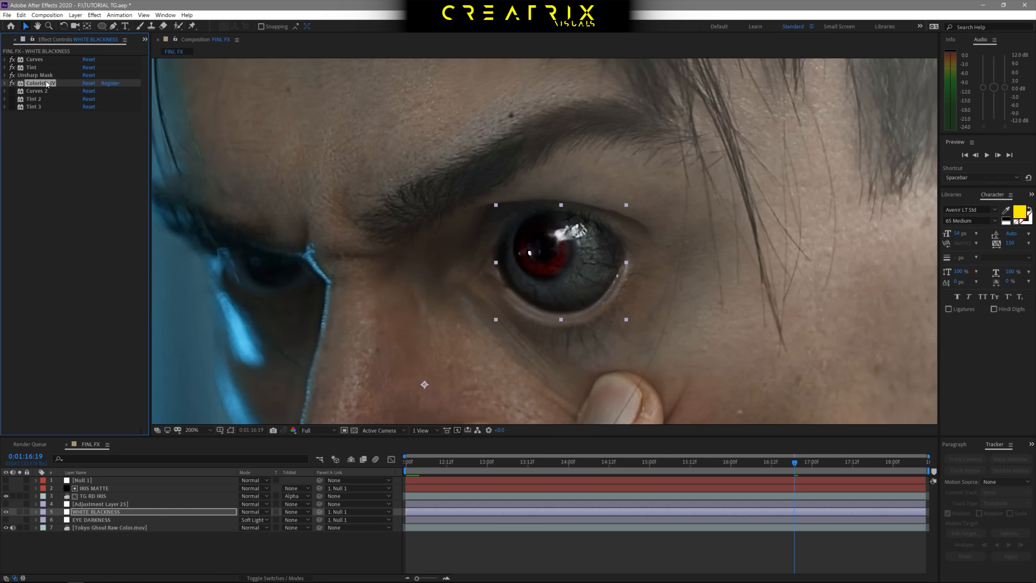
{"action": "left_click", "coordinate": [12, 83]}
{"action": "left_click", "coordinate": [12, 83]}
{"action": "key", "text": "slash"}
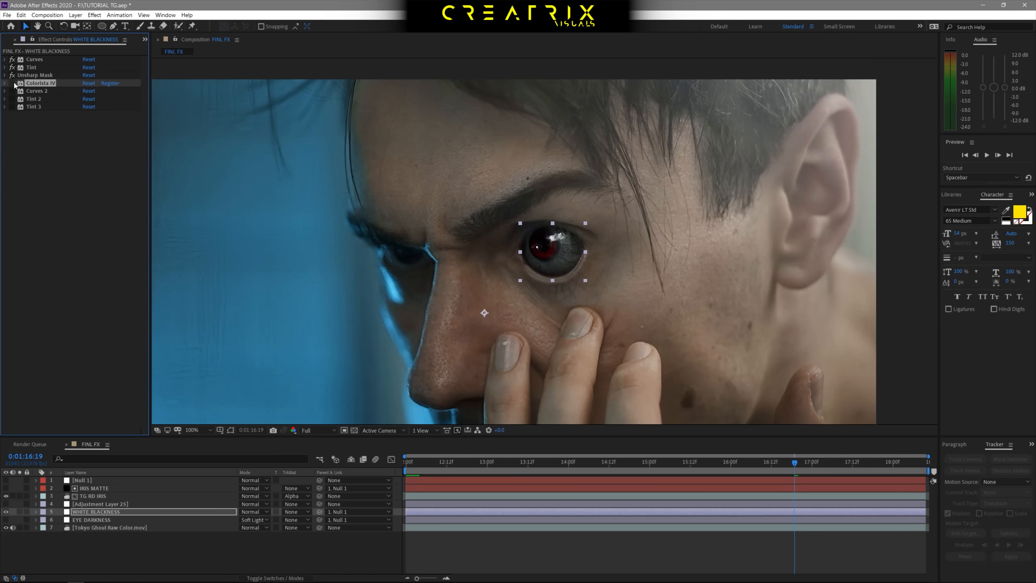
Re-enable the Curves 2 effect on the WHITE BLACKNESS layer and display its S-shaped curve.
{"action": "left_click", "coordinate": [24, 91]}
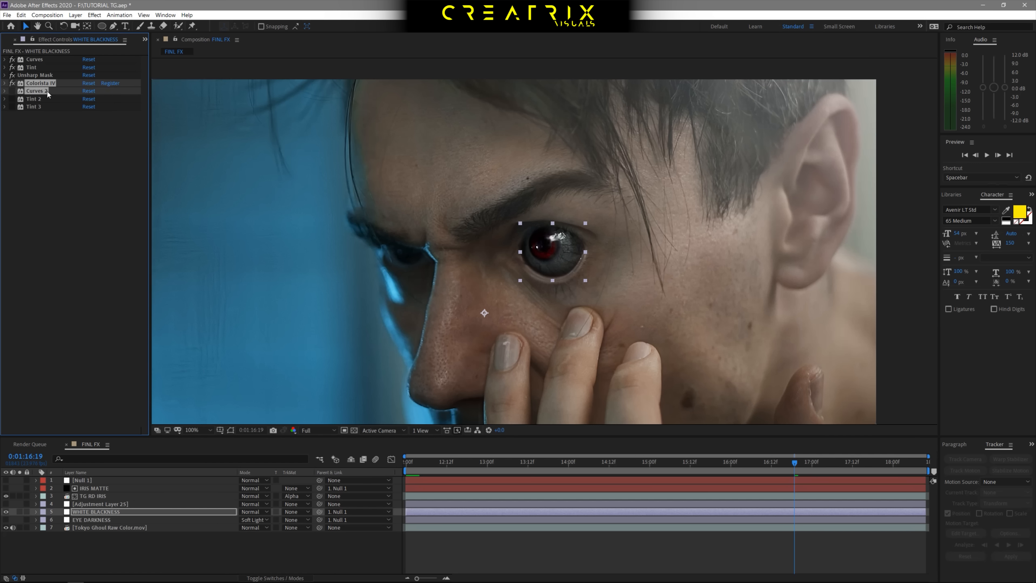
{"action": "left_click", "coordinate": [11, 93]}
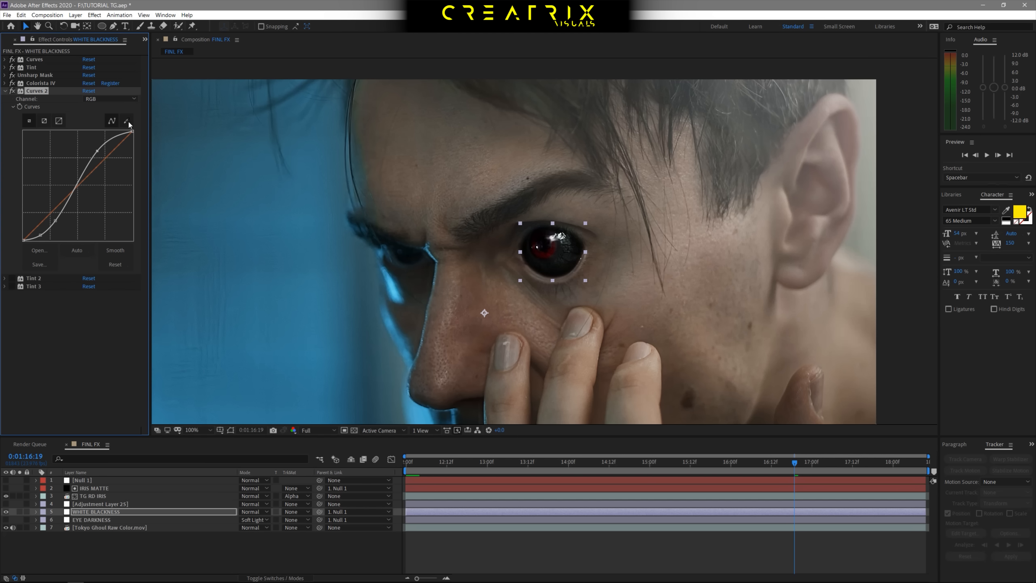
{"action": "key", "text": "period"}
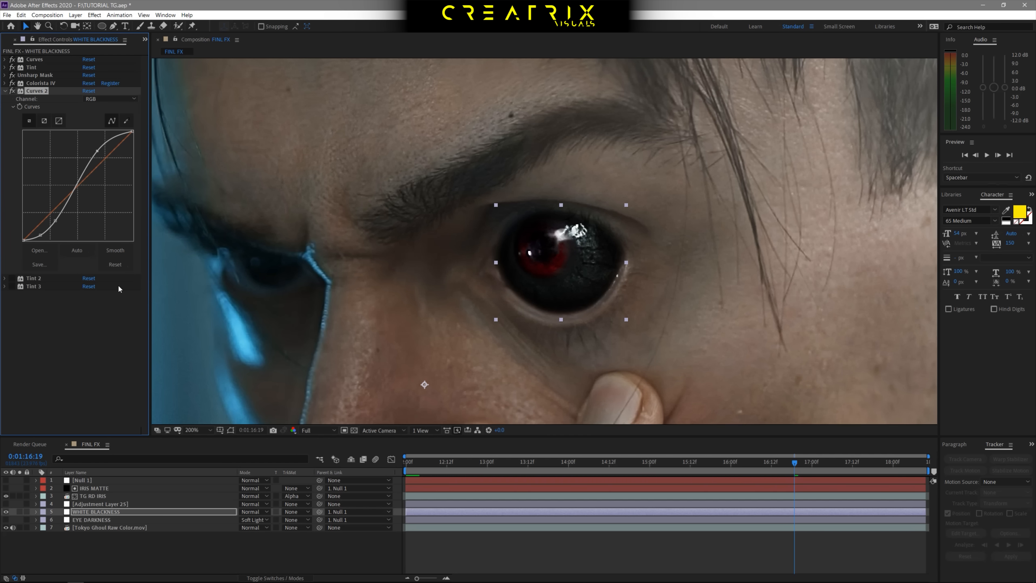
Re-enable the Tint 2 effect, display its dark red tint settings and inspect the eye closely.
{"action": "left_click", "coordinate": [6, 278]}
{"action": "left_click", "coordinate": [12, 278]}
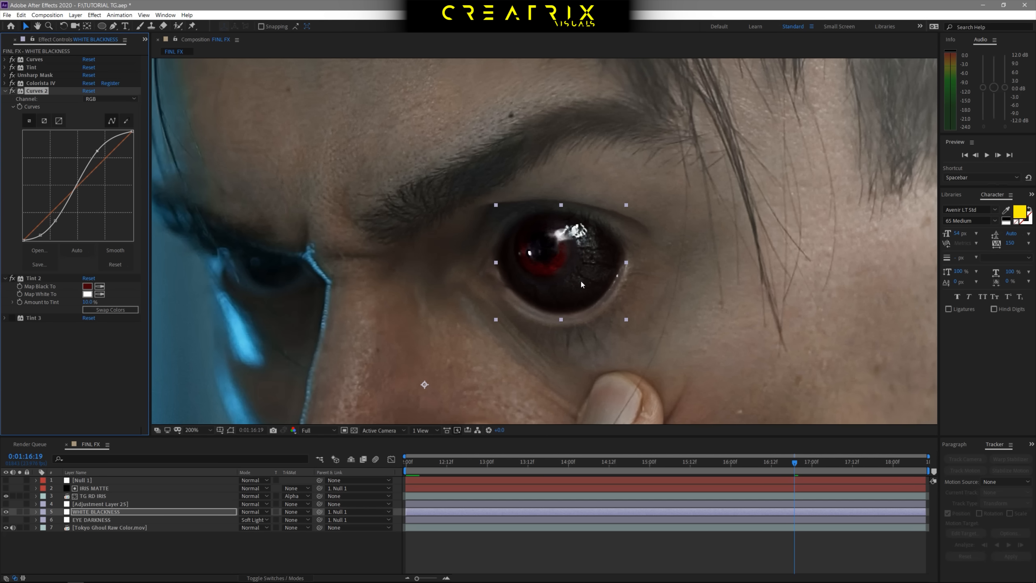
{"action": "scroll", "coordinate": [578, 245], "scroll_direction": "down", "scroll_amount": 1}
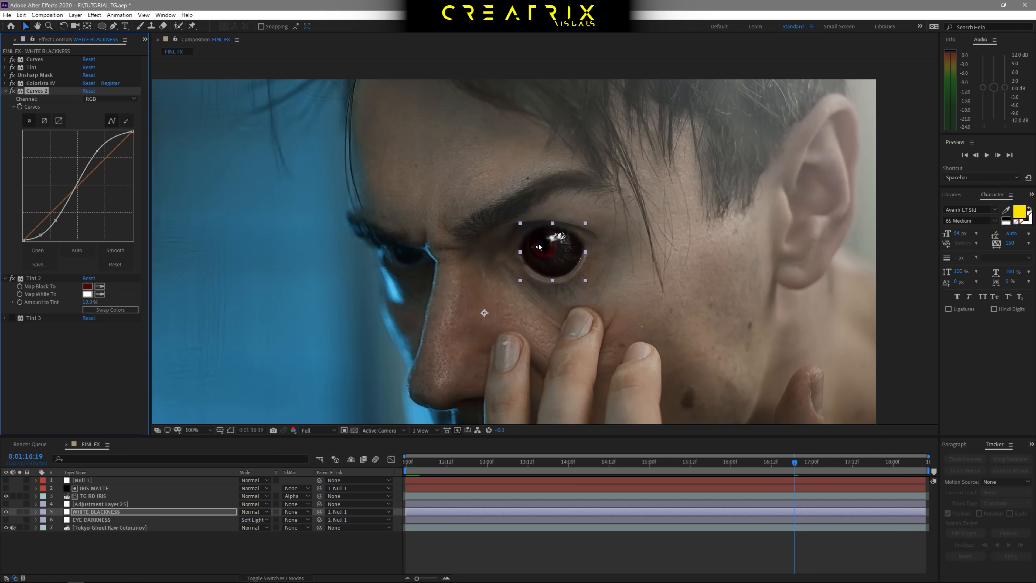
{"action": "scroll", "coordinate": [545, 242], "scroll_direction": "up", "scroll_amount": 1}
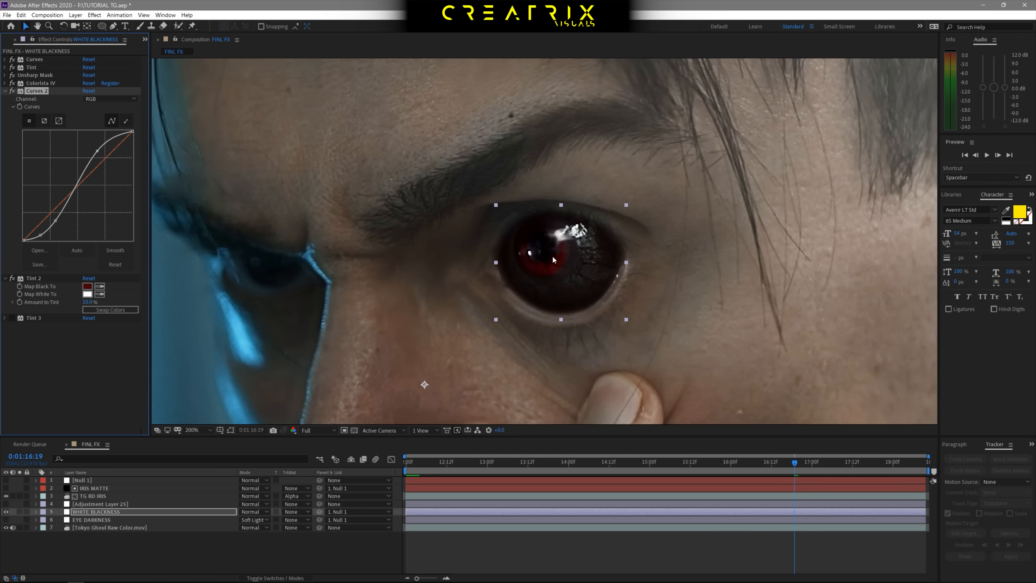
Re-enable the Tint 3 effect, display its settings and collapse the Curves 2, Tint 2 and Tint 3 effects.
{"action": "left_click", "coordinate": [13, 321]}
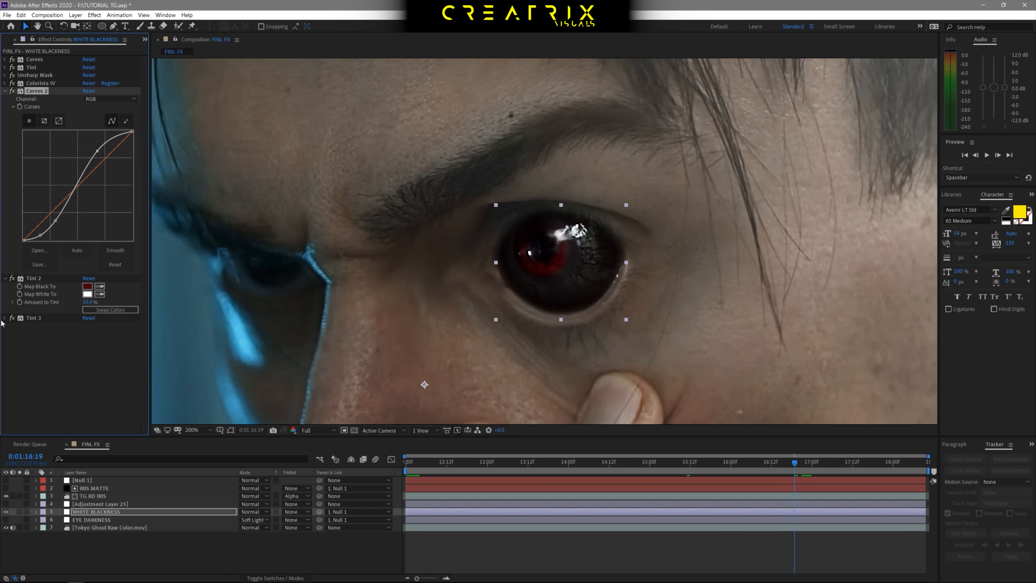
{"action": "left_click", "coordinate": [5, 318]}
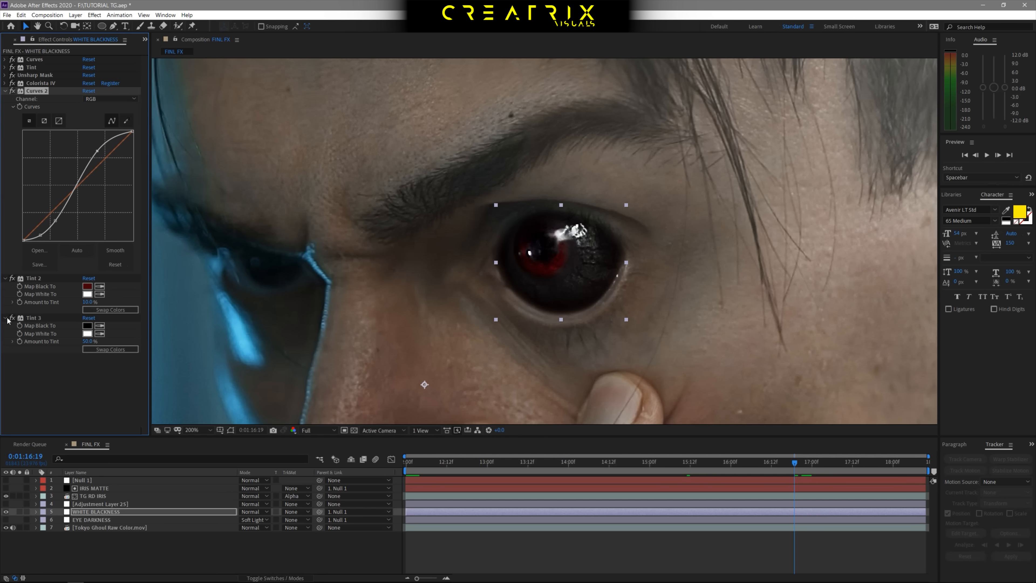
{"action": "left_click", "coordinate": [5, 91]}
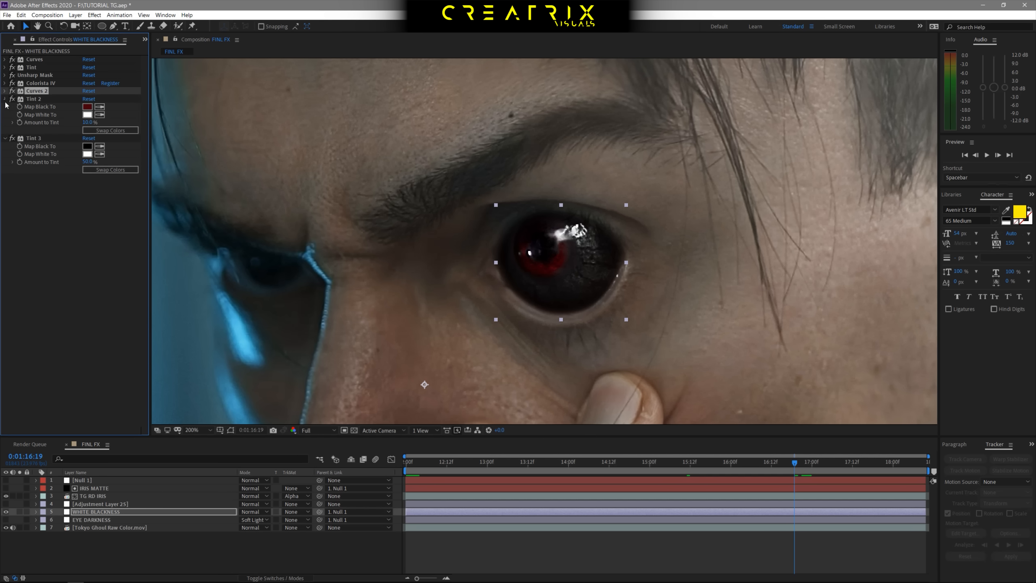
{"action": "left_click", "coordinate": [5, 99]}
{"action": "left_click", "coordinate": [4, 106]}
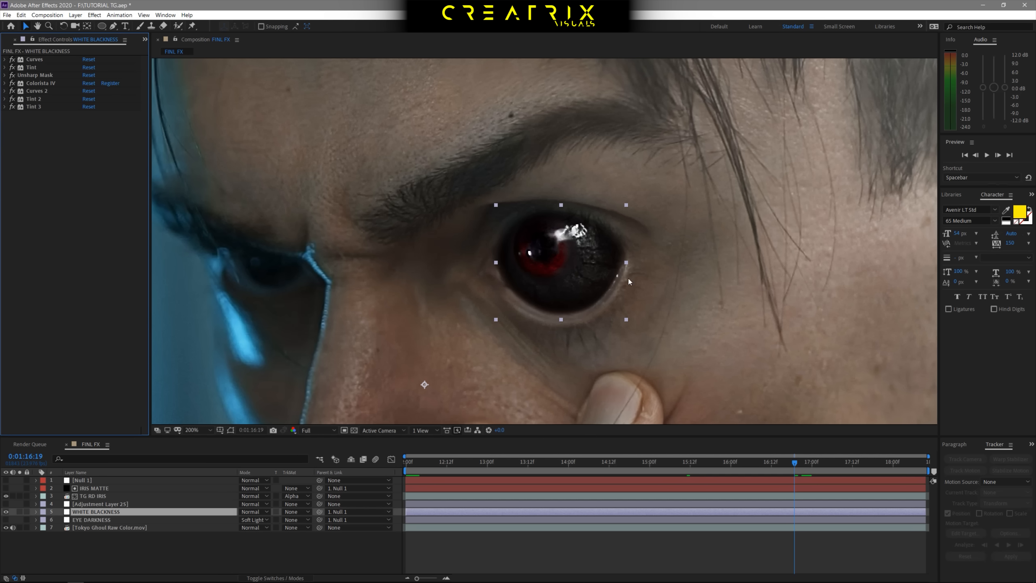
Turn on Adjustment Layer 25 and mask path display, toggling the layer off and on to compare the darkening.
{"action": "left_click", "coordinate": [94, 504]}
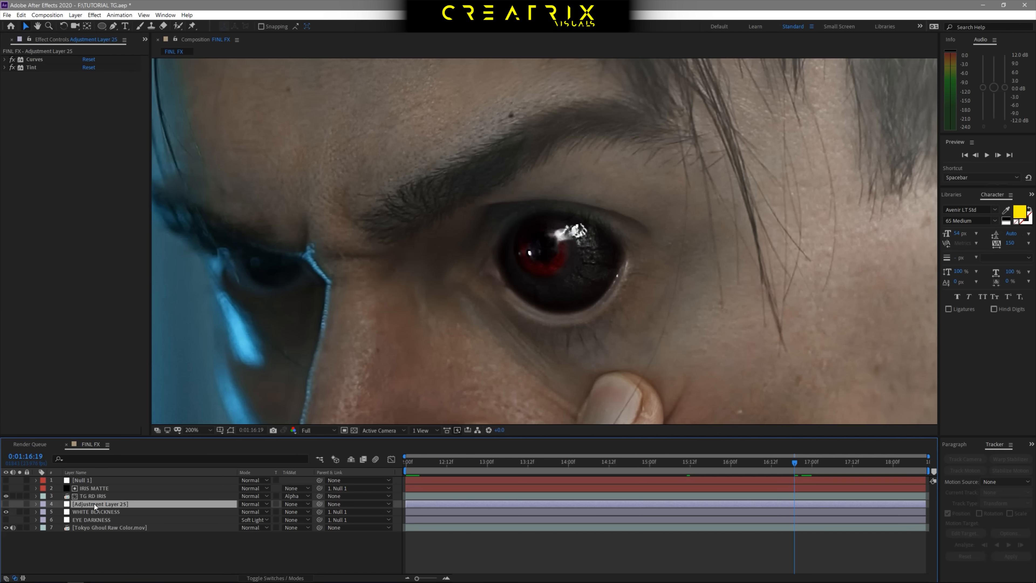
{"action": "left_click", "coordinate": [6, 504]}
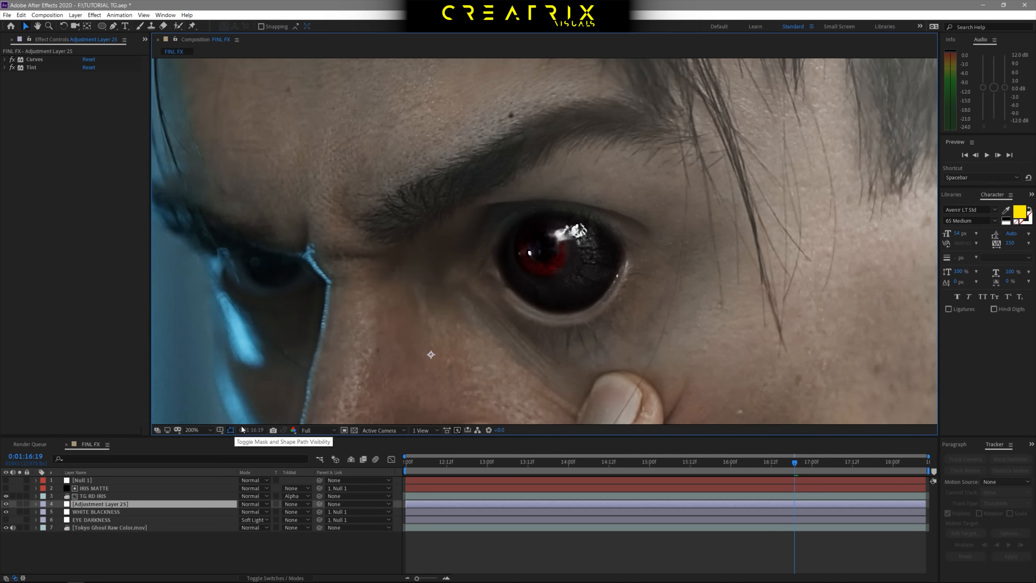
{"action": "left_click", "coordinate": [231, 430]}
{"action": "scroll", "coordinate": [643, 188], "scroll_direction": "down", "scroll_amount": 4}
{"action": "left_click", "coordinate": [6, 504]}
{"action": "left_click", "coordinate": [6, 504]}
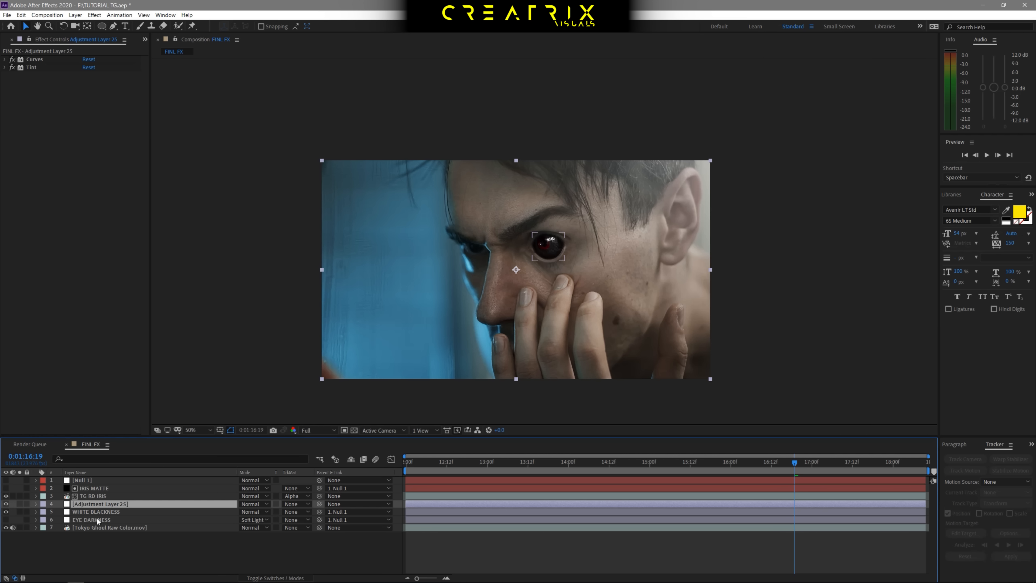
Select the EYE DARKNESS layer to examine its masks around the eye and its Curves and Tint effects.
{"action": "left_click", "coordinate": [108, 519]}
{"action": "scroll", "coordinate": [544, 241], "scroll_direction": "up", "scroll_amount": 2}
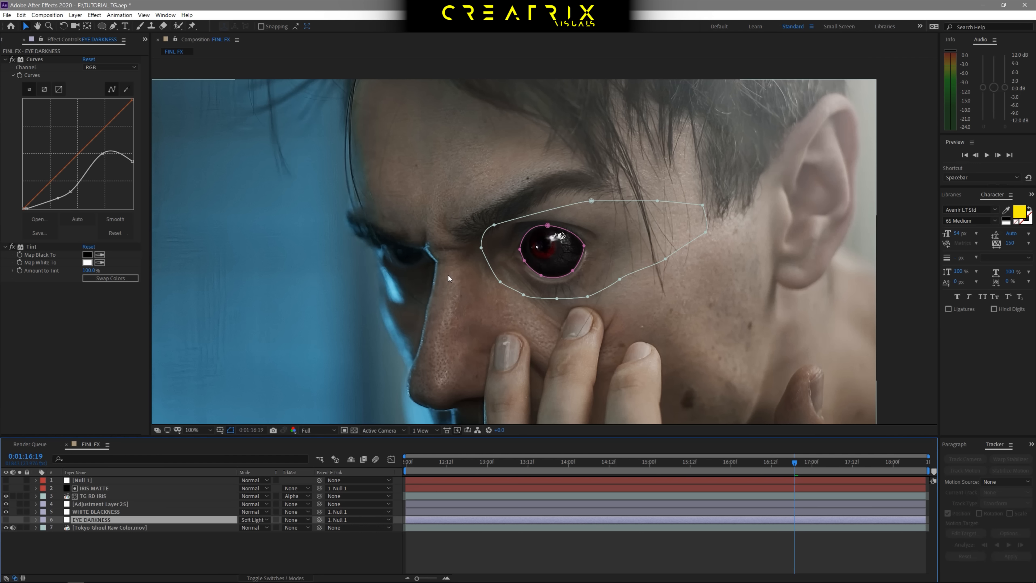
{"action": "left_click", "coordinate": [109, 576]}
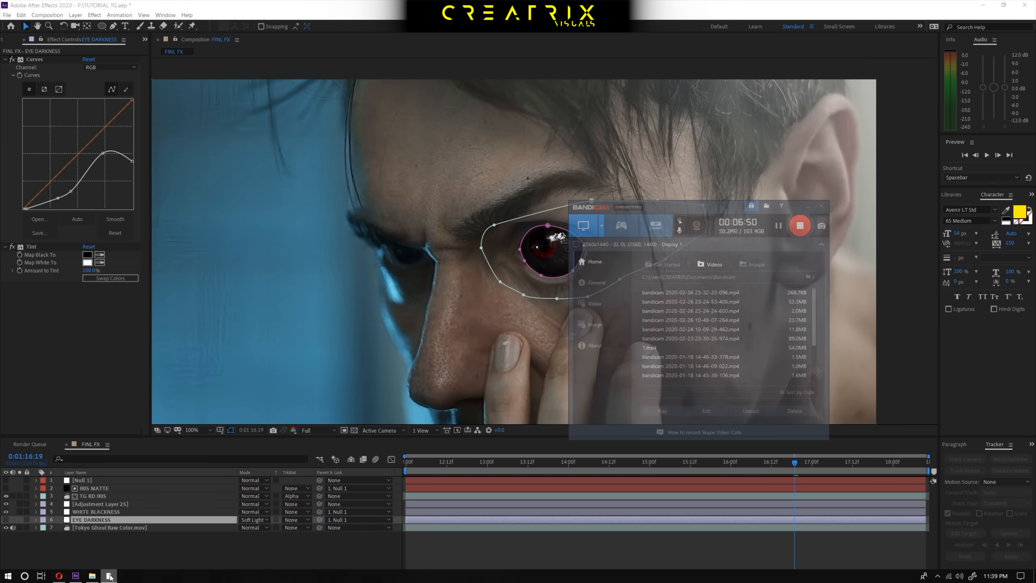
{"action": "left_click", "coordinate": [109, 575]}
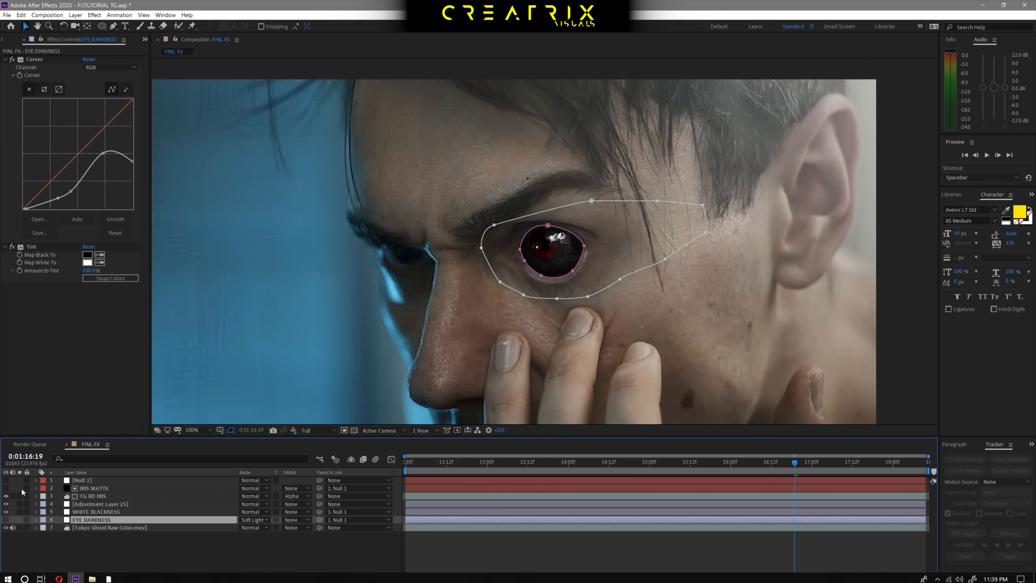
Hide the mask outlines and toggle the EYE DARKNESS layer on and off to compare the darkening, inspecting the eye up close.
{"action": "left_click", "coordinate": [6, 520]}
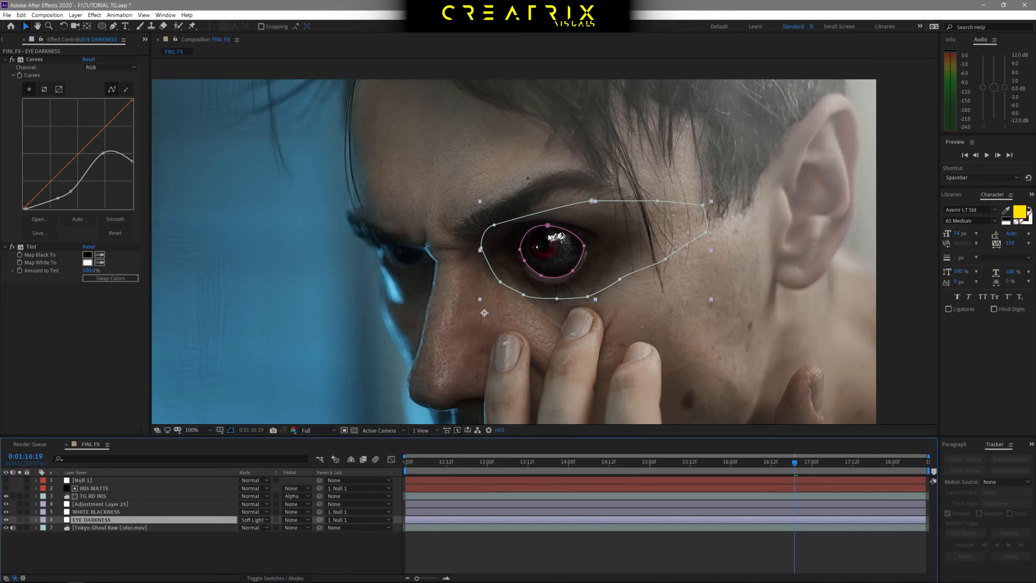
{"action": "left_click", "coordinate": [231, 430]}
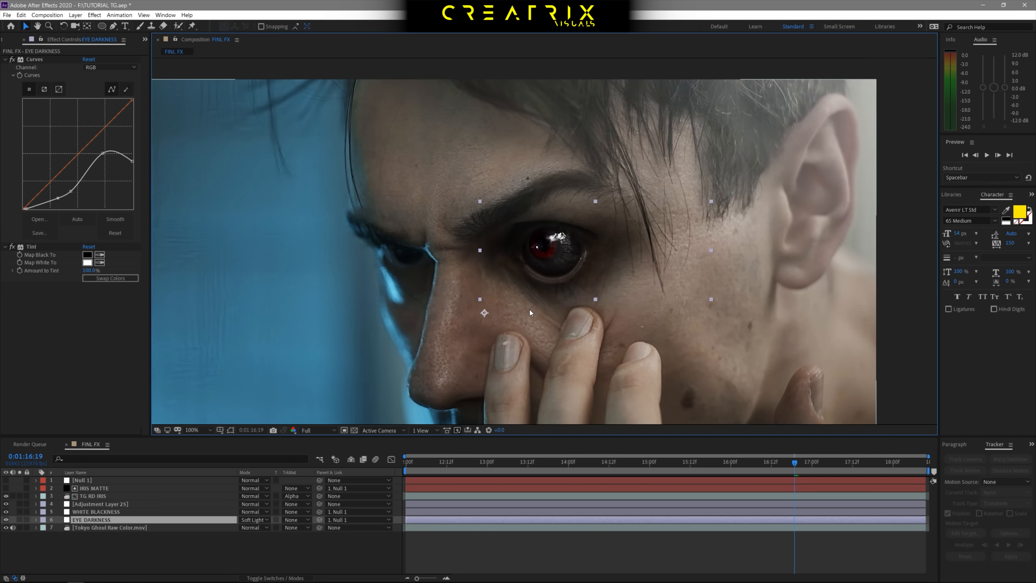
{"action": "left_click", "coordinate": [6, 519]}
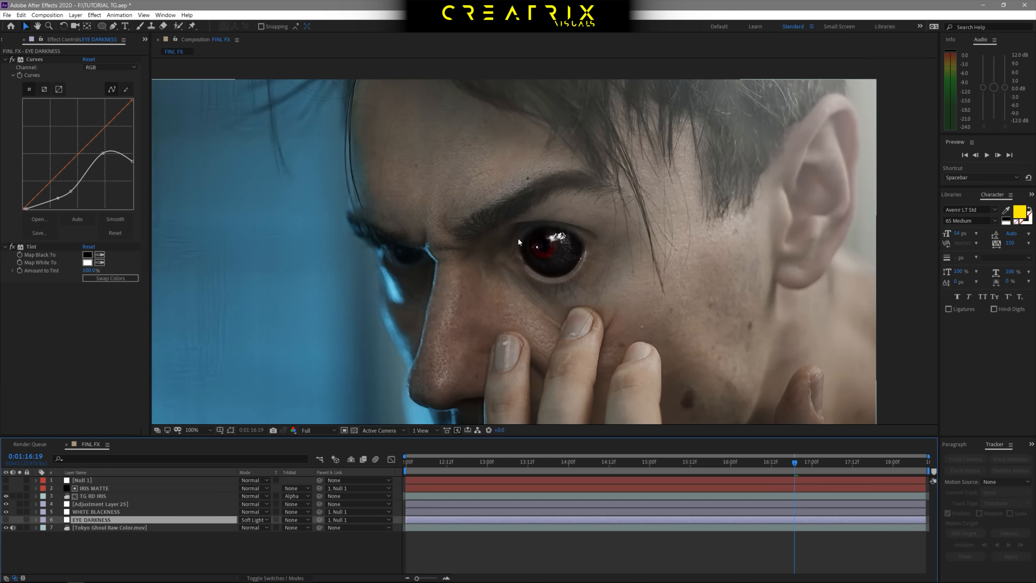
{"action": "scroll", "coordinate": [585, 216], "scroll_direction": "up", "scroll_amount": 4}
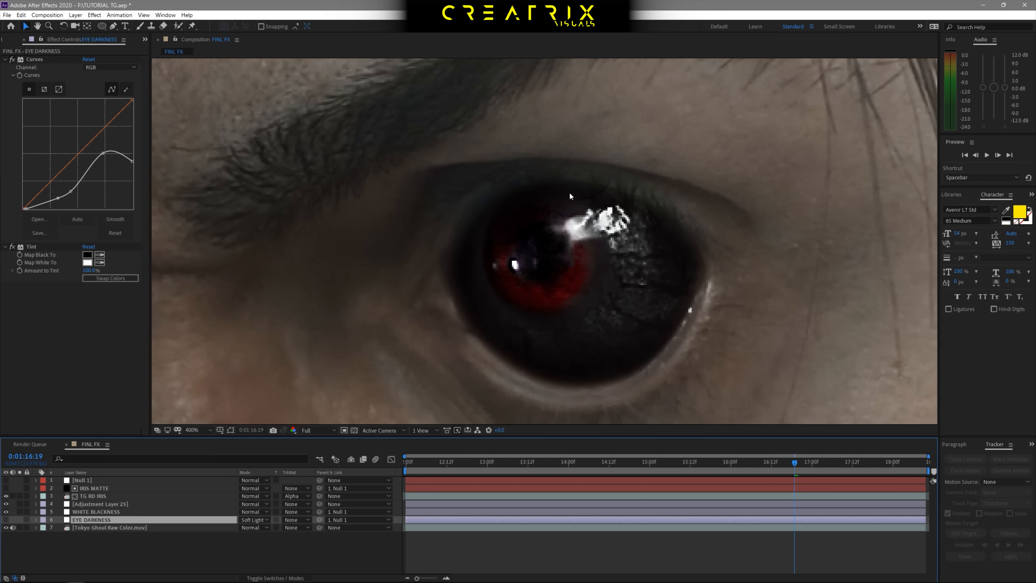
{"action": "scroll", "coordinate": [693, 303], "scroll_direction": "down", "scroll_amount": 4}
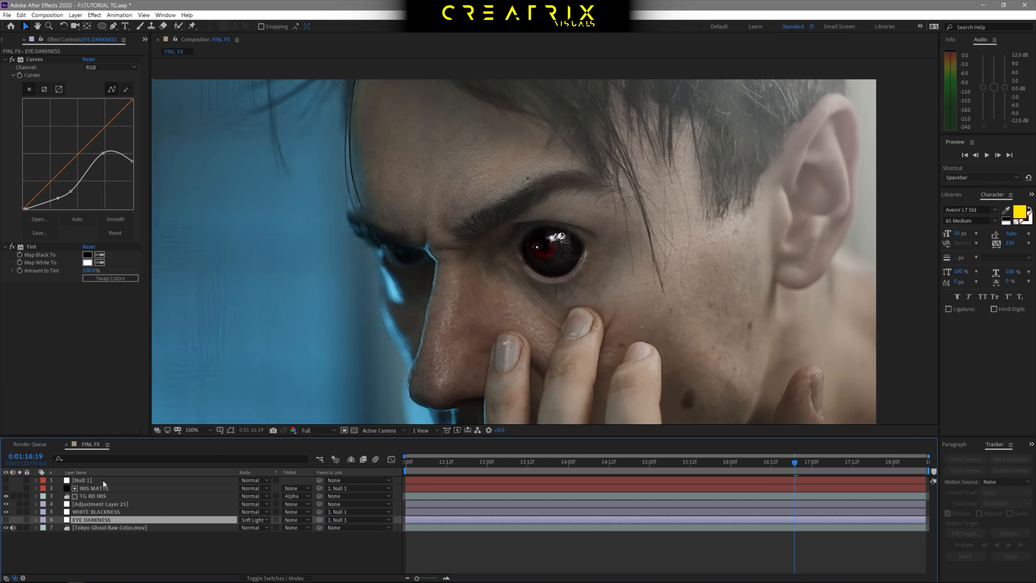
Go through the Curves and Tint effects of EYE DARKNESS and turn the layer back on.
{"action": "left_click", "coordinate": [40, 60]}
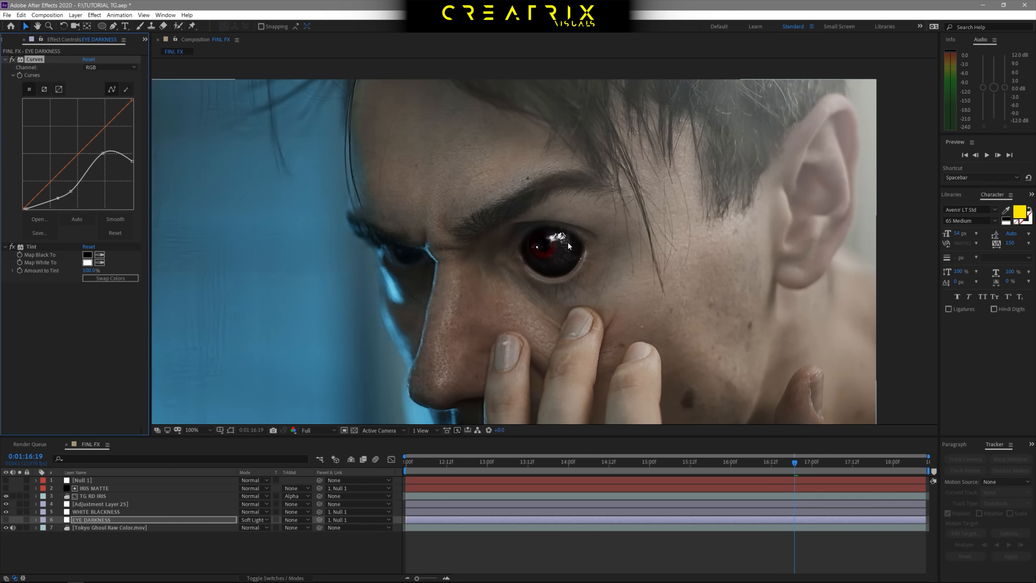
{"action": "left_click", "coordinate": [35, 248]}
{"action": "left_click", "coordinate": [6, 520]}
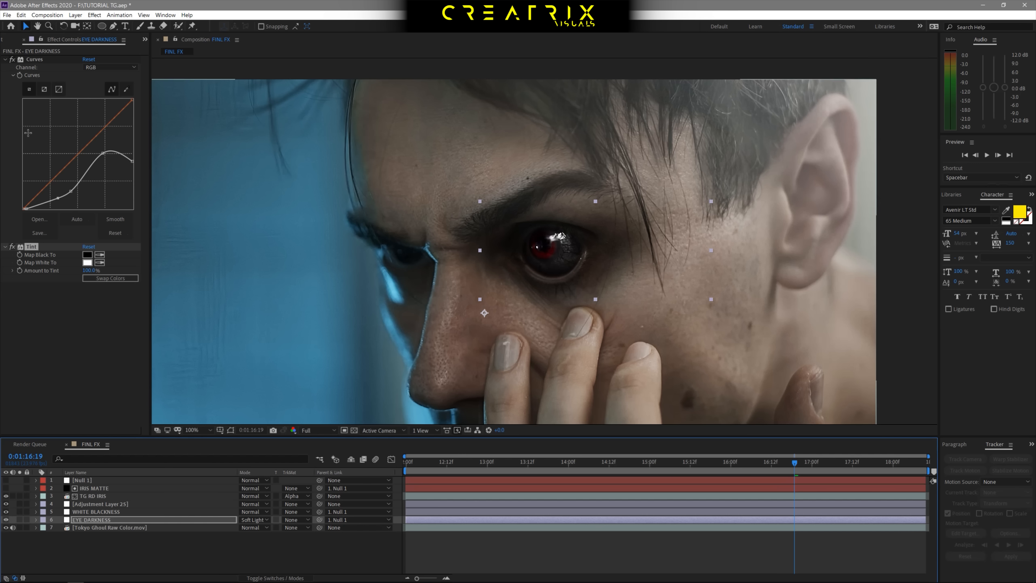
{"action": "left_click", "coordinate": [53, 60]}
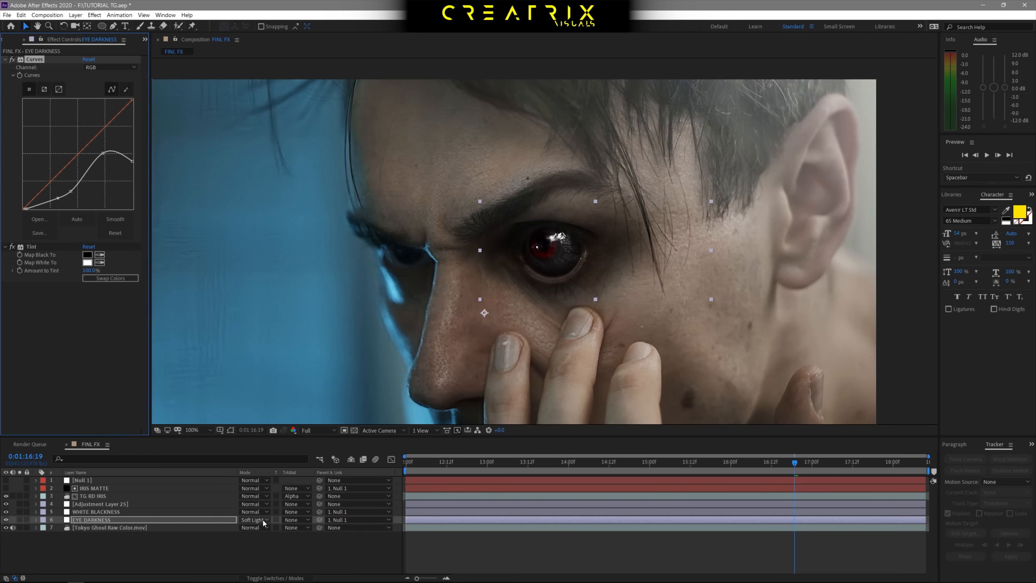
Try the Normal blending mode on the EYE DARKNESS layer, undo it and deselect the layer.
{"action": "left_click", "coordinate": [253, 520]}
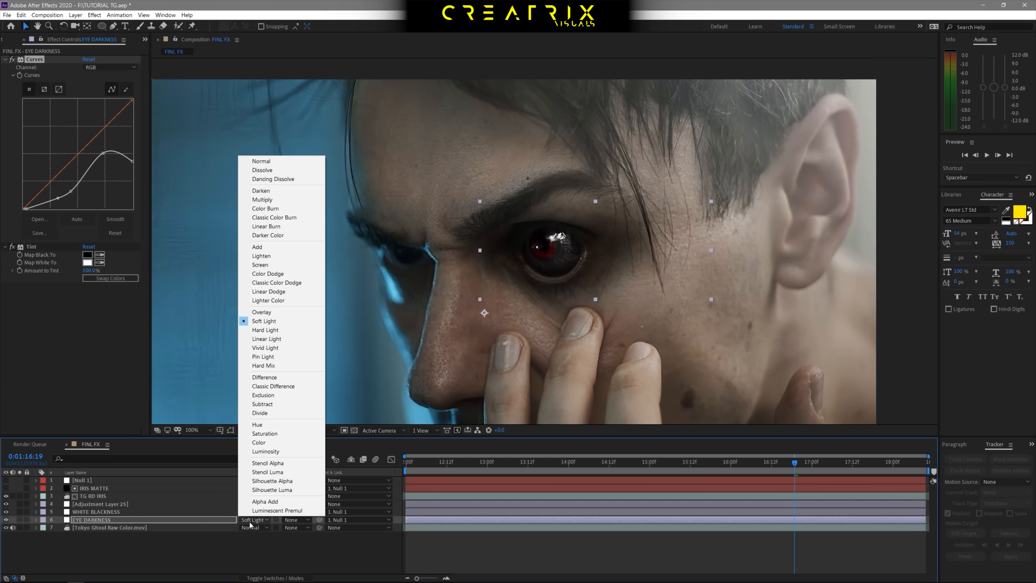
{"action": "left_click", "coordinate": [267, 162]}
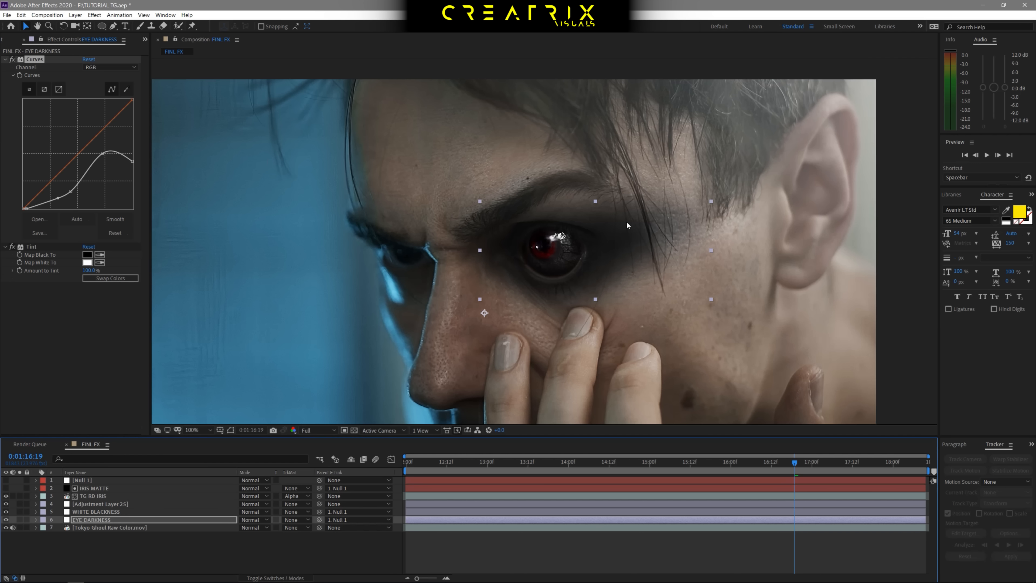
{"action": "key", "text": "ctrl+z"}
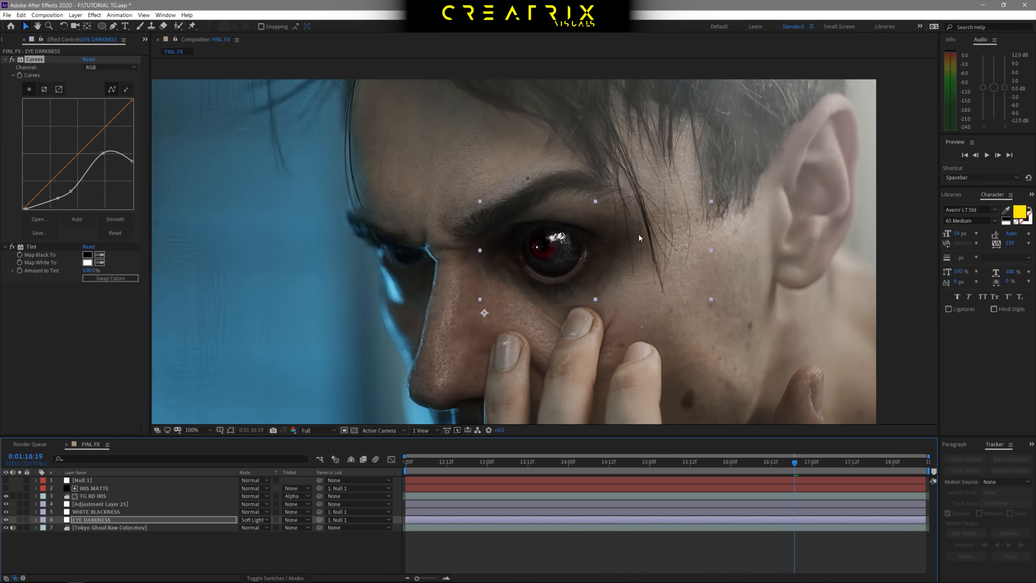
{"action": "scroll", "coordinate": [605, 252], "scroll_direction": "down", "scroll_amount": 1}
{"action": "left_click", "coordinate": [296, 546]}
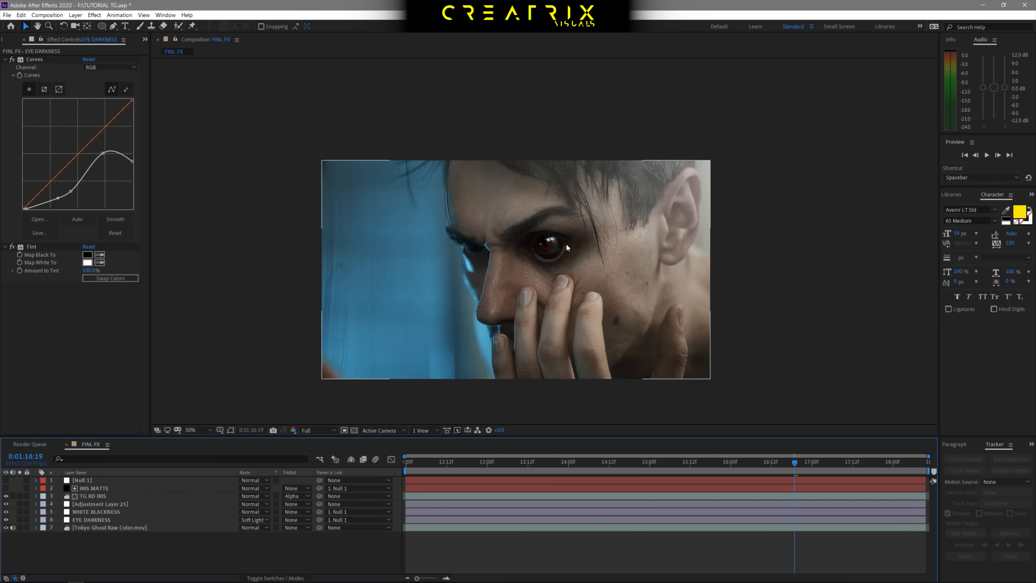
Move the current time to 0:01:17:00, reveal the EYE DARKNESS layer's mask paths and show their outlines over the eye.
{"action": "scroll", "coordinate": [566, 243], "scroll_direction": "up", "scroll_amount": 1}
{"action": "mouse_move", "coordinate": [796, 466]}
{"action": "left_mouse_down"}
{"action": "mouse_move", "coordinate": [720, 472]}
{"action": "mouse_move", "coordinate": [810, 473]}
{"action": "left_mouse_up"}
{"action": "left_click", "coordinate": [174, 511]}
{"action": "left_click", "coordinate": [98, 520]}
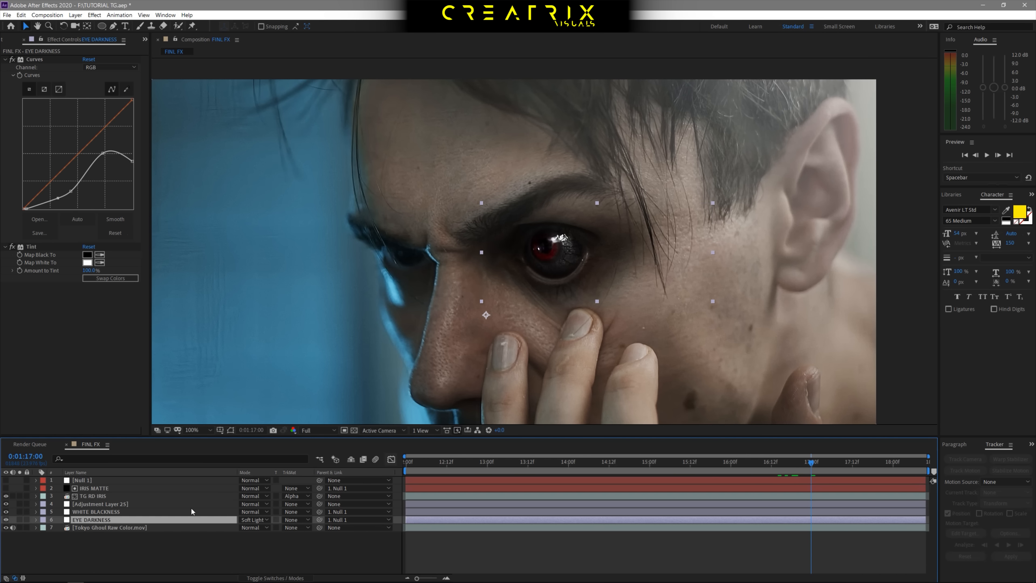
{"action": "key", "text": "m"}
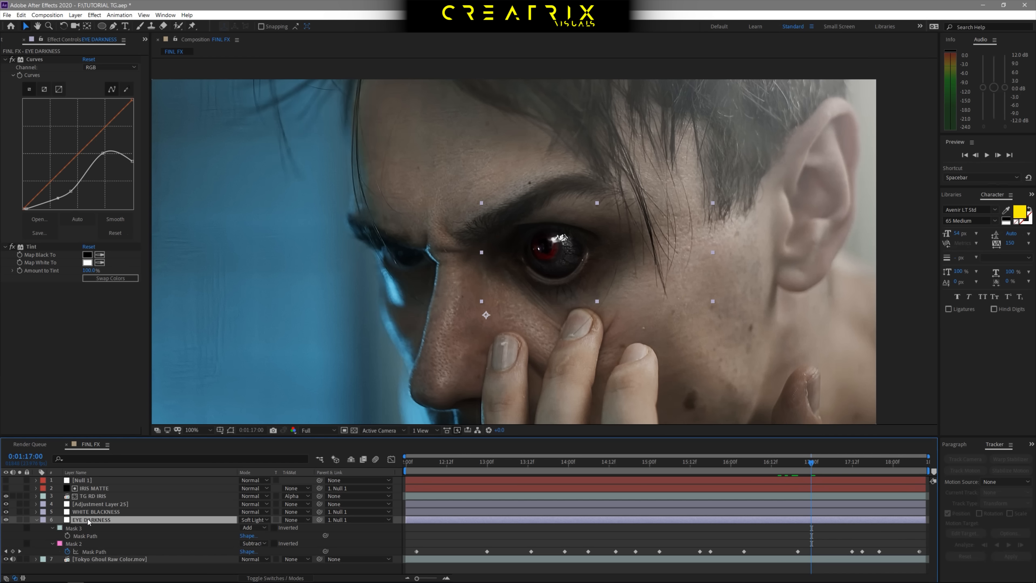
{"action": "left_click", "coordinate": [231, 430]}
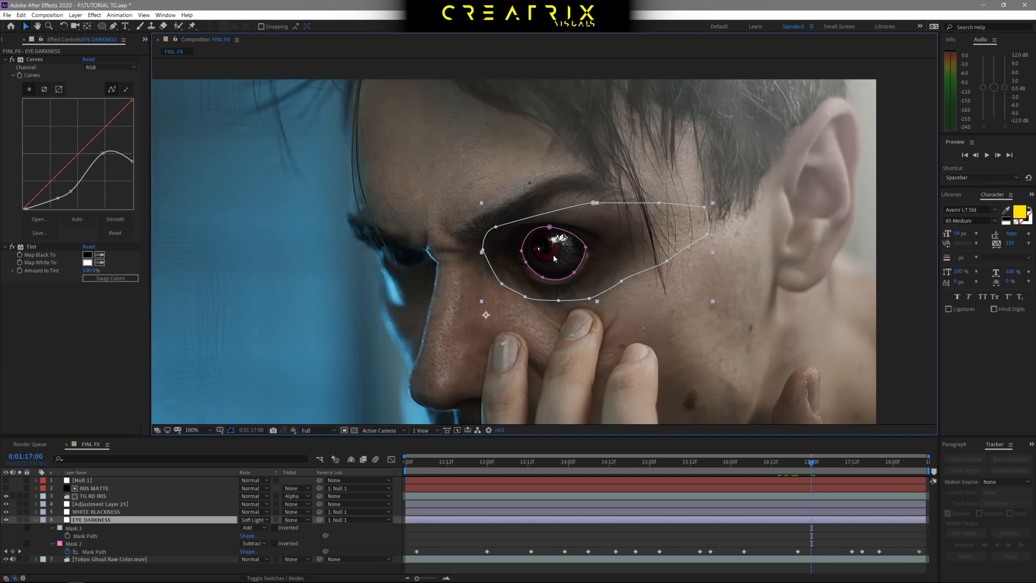
Try deleting the subtracting Mask 2 around the eyeball from EYE DARKNESS and undo the deletion.
{"action": "left_click", "coordinate": [87, 545]}
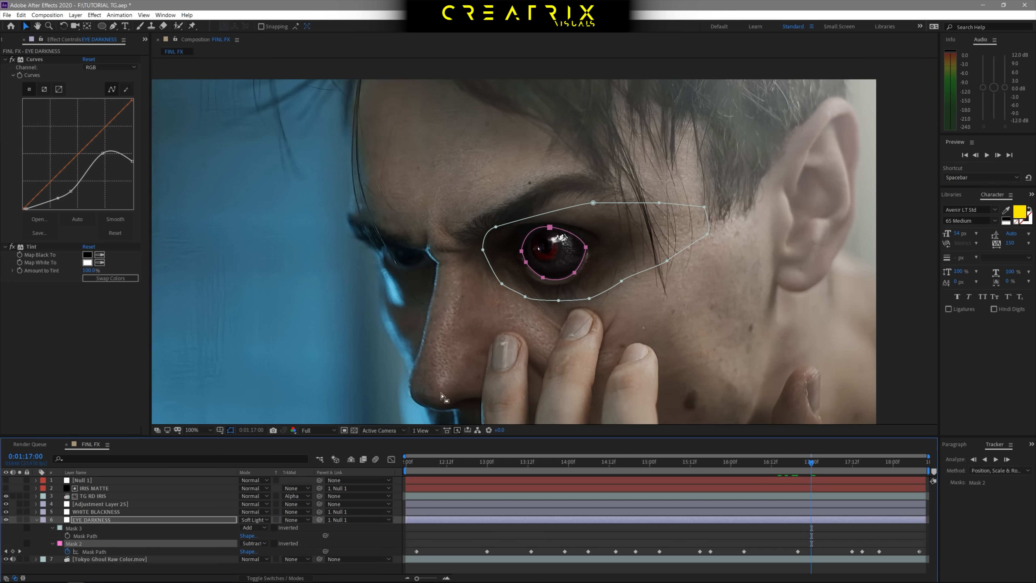
{"action": "key", "text": "period"}
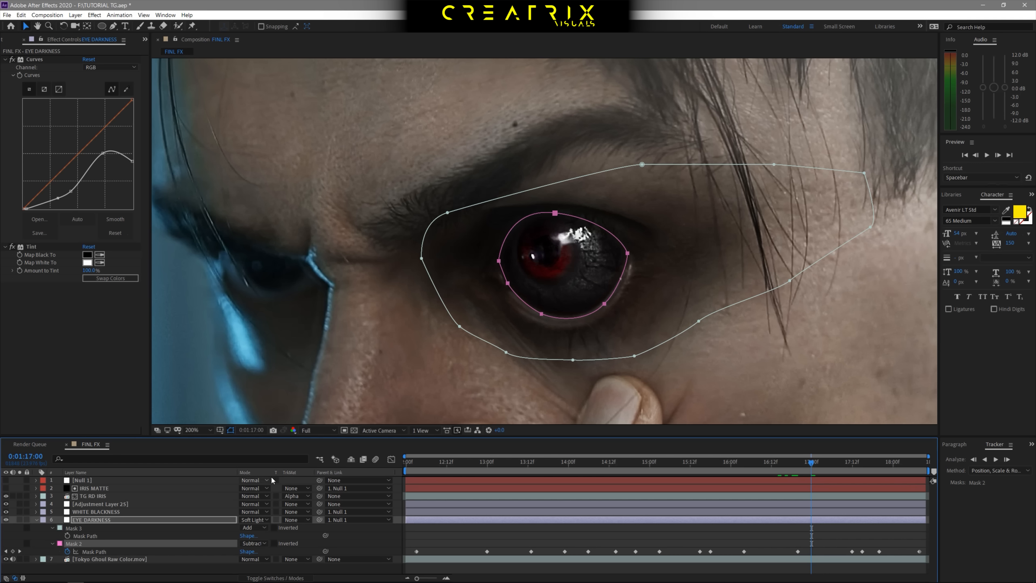
{"action": "key", "text": "Delete"}
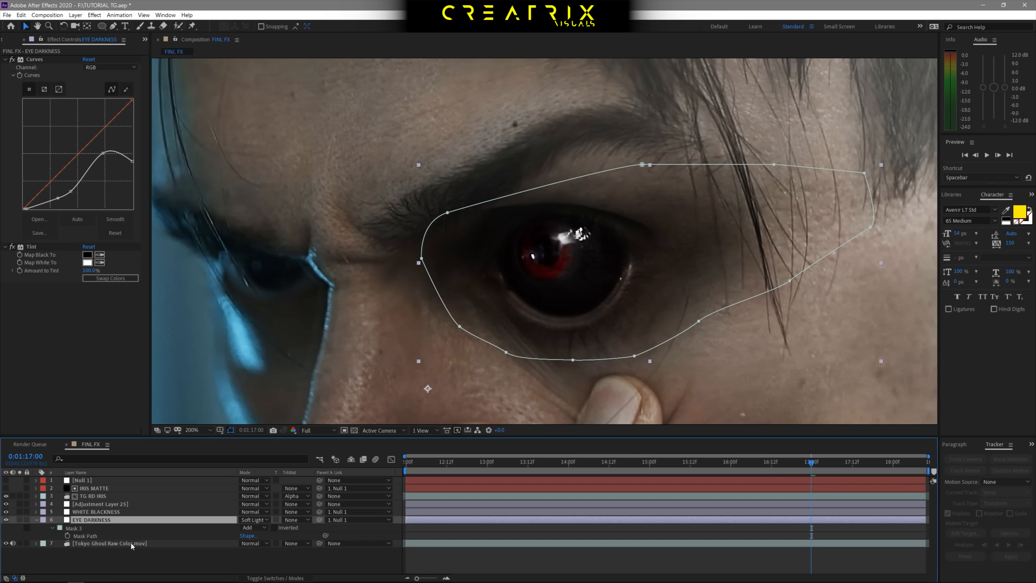
{"action": "scroll", "coordinate": [576, 266], "scroll_direction": "down", "scroll_amount": 2}
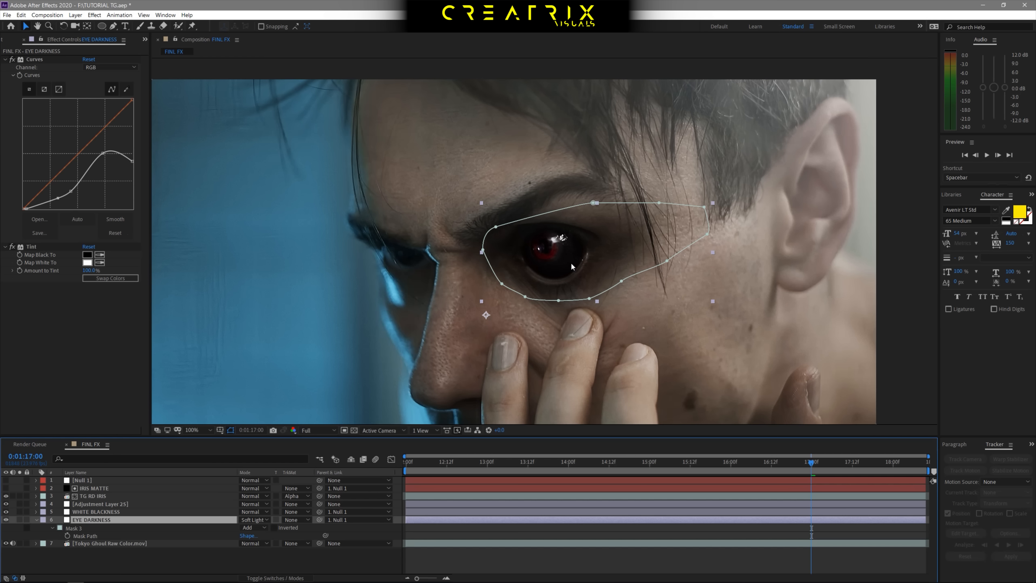
{"action": "key", "text": "ctrl+z"}
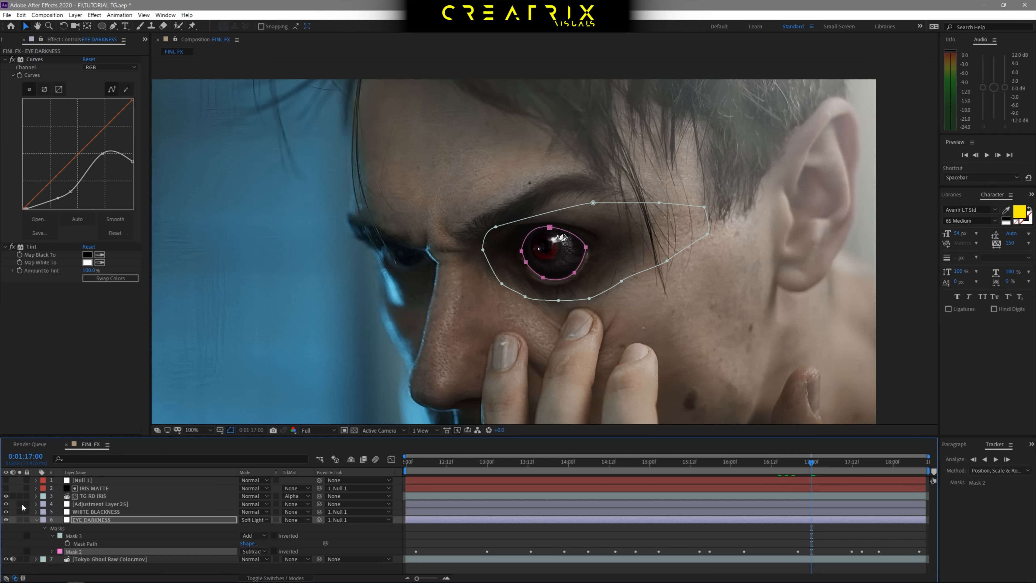
Collapse the EYE DARKNESS layer, hide the mask outlines and toggle the layer off and on to compare the eye.
{"action": "left_click", "coordinate": [36, 519]}
{"action": "left_click", "coordinate": [6, 519]}
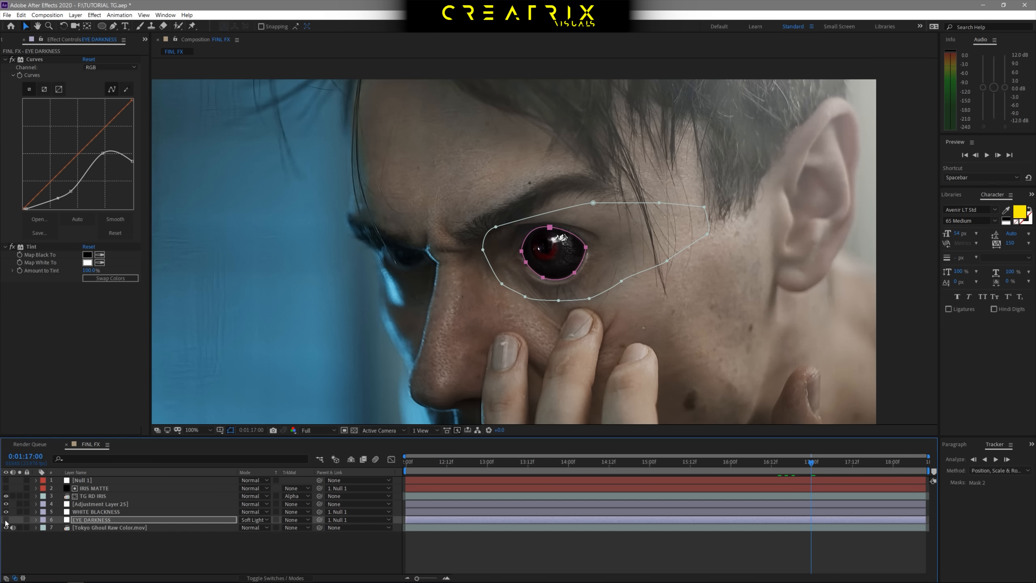
{"action": "scroll", "coordinate": [544, 242], "scroll_direction": "up", "scroll_amount": 1}
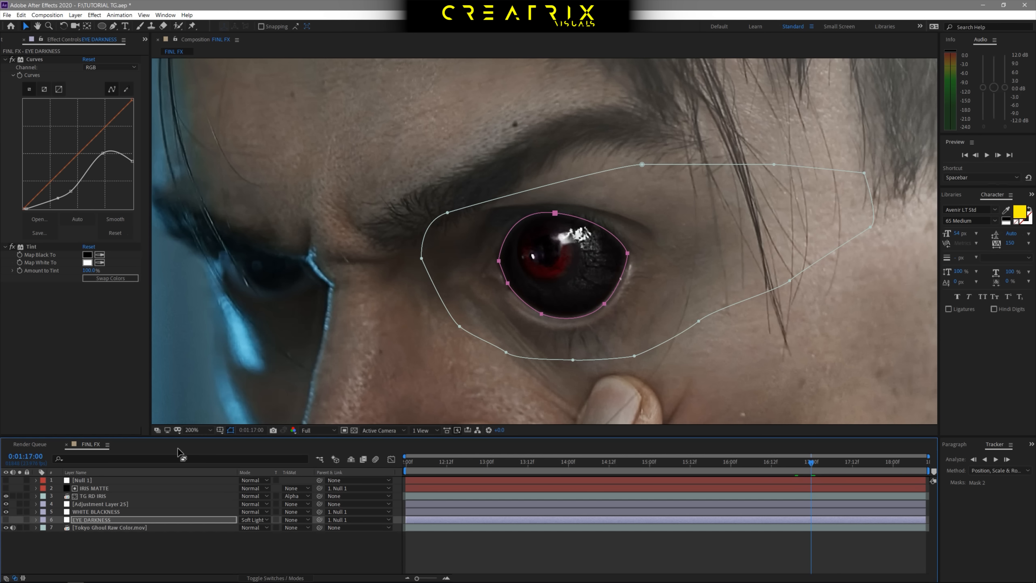
{"action": "left_click", "coordinate": [231, 430]}
{"action": "scroll", "coordinate": [530, 255], "scroll_direction": "down", "scroll_amount": 1}
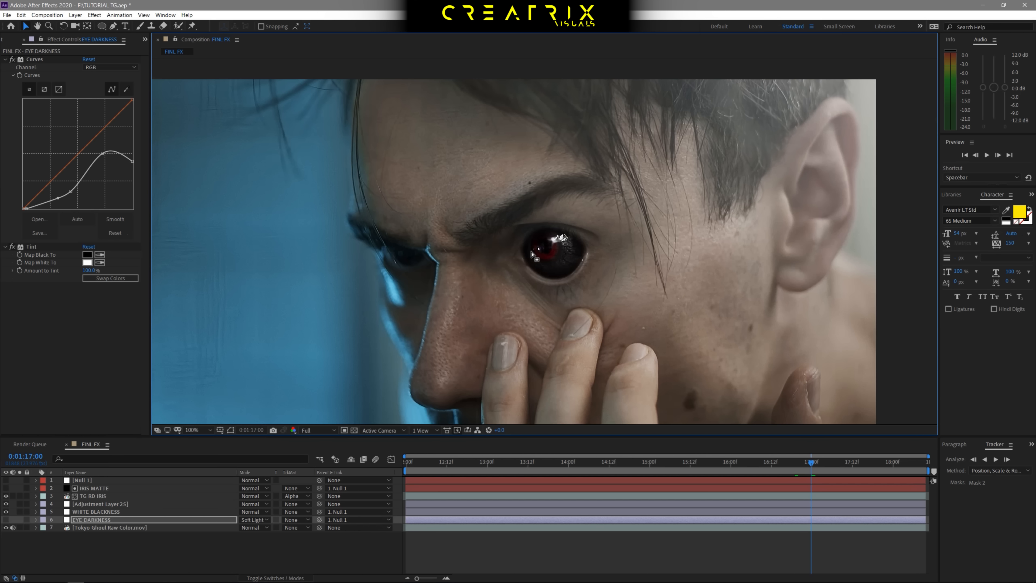
{"action": "left_click", "coordinate": [6, 520]}
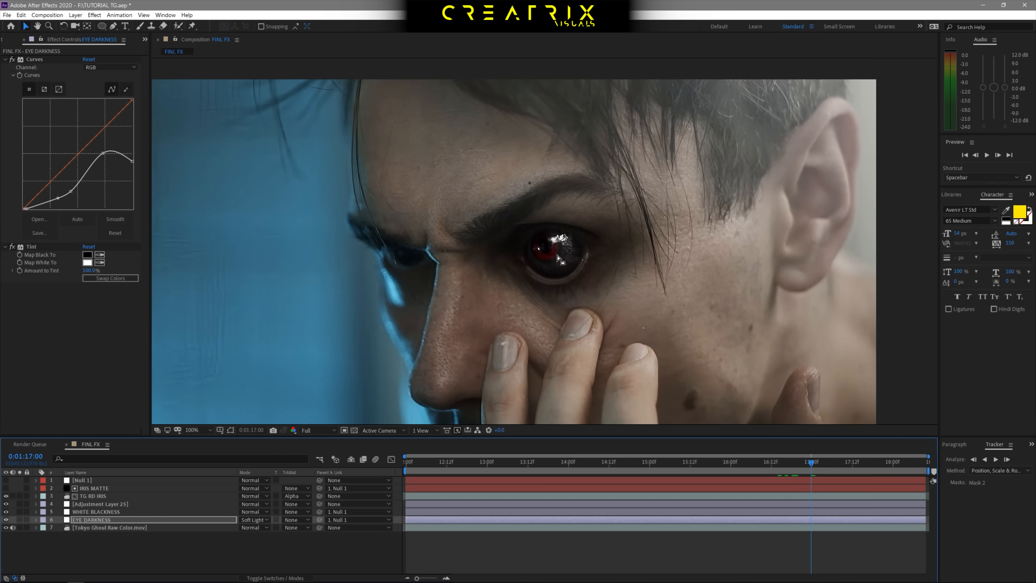
Go through the effects of the TG RD IRIS, Adjustment Layer 25, WHITE BLACKNESS and EYE DARKNESS layers.
{"action": "left_click", "coordinate": [89, 512]}
{"action": "left_click", "coordinate": [92, 504]}
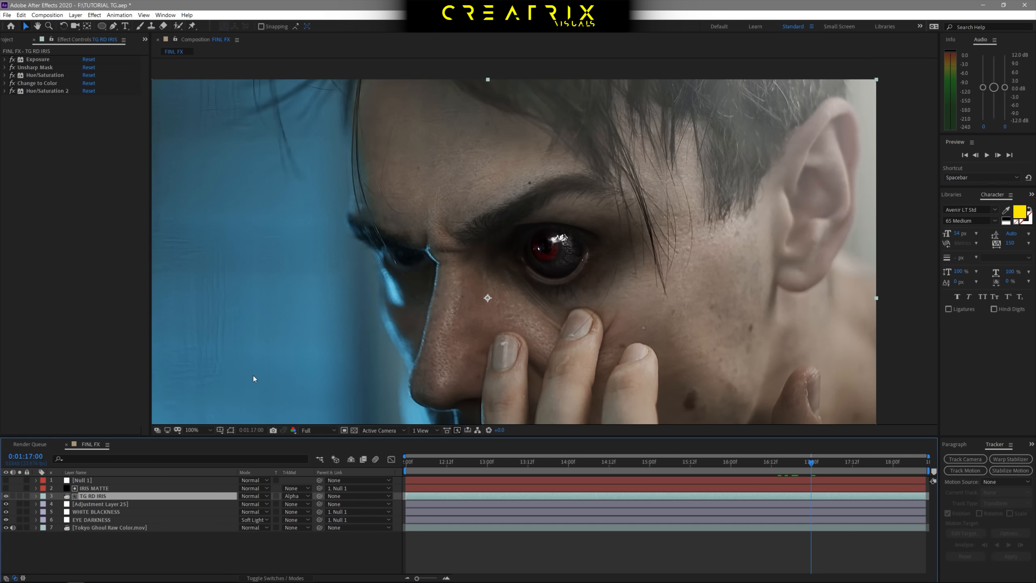
{"action": "left_click", "coordinate": [104, 505]}
{"action": "left_click", "coordinate": [103, 513]}
{"action": "left_click", "coordinate": [103, 519]}
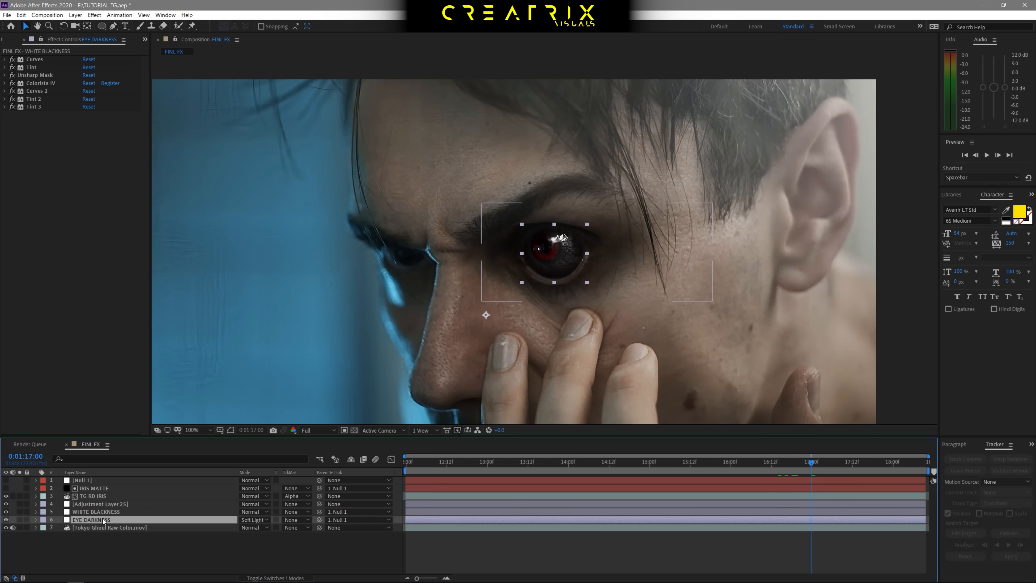
Try moving EYE DARKNESS to the top of the stack, and IRIS MATTE with TG RD IRIS below it, undoing each reorder.
{"action": "left_click_drag", "start_coordinate": [88, 519], "coordinate": [94, 482]}
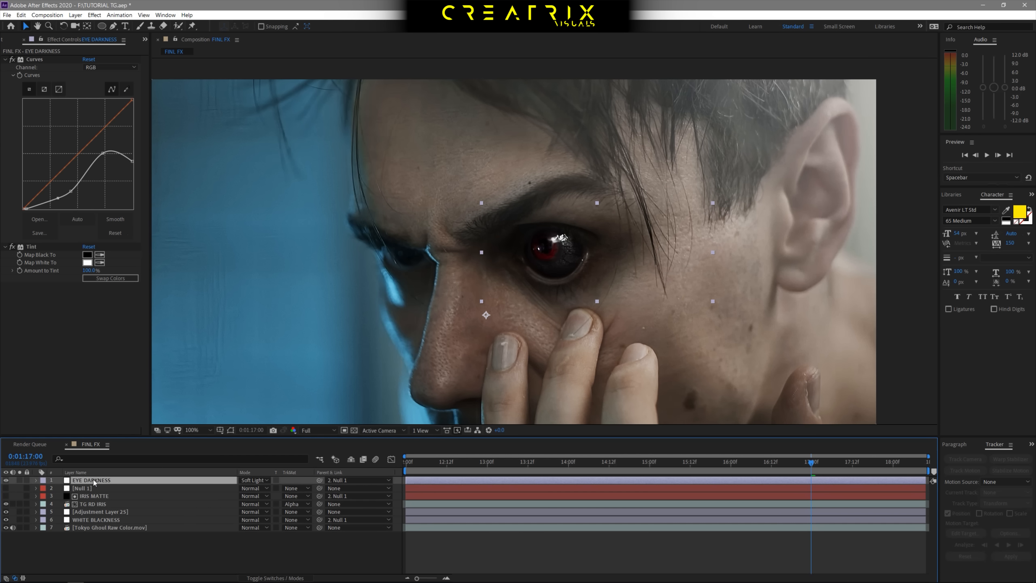
{"action": "key", "text": "ctrl+z"}
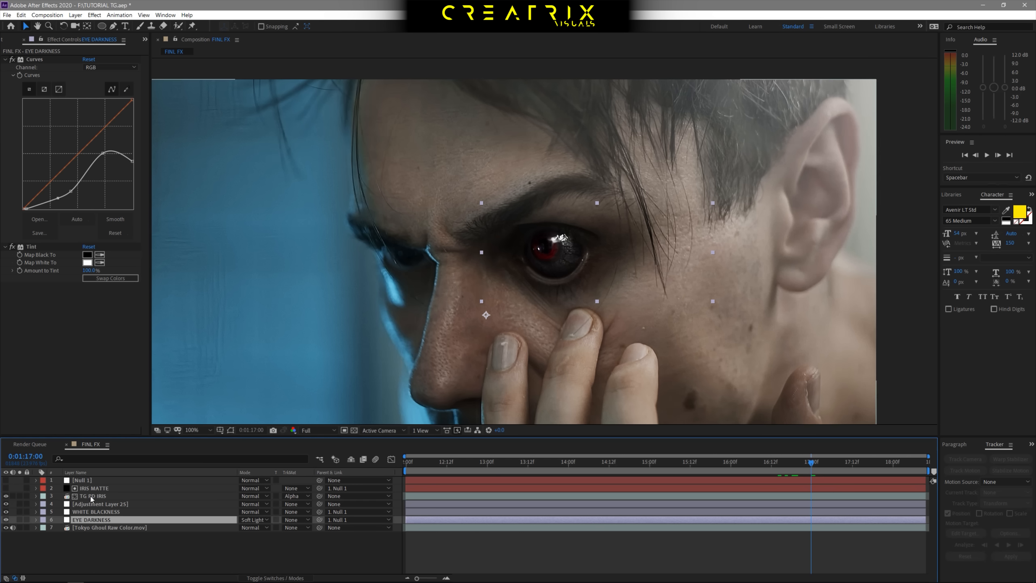
{"action": "left_click", "coordinate": [92, 497]}
{"action": "left_click", "coordinate": [91, 490]}
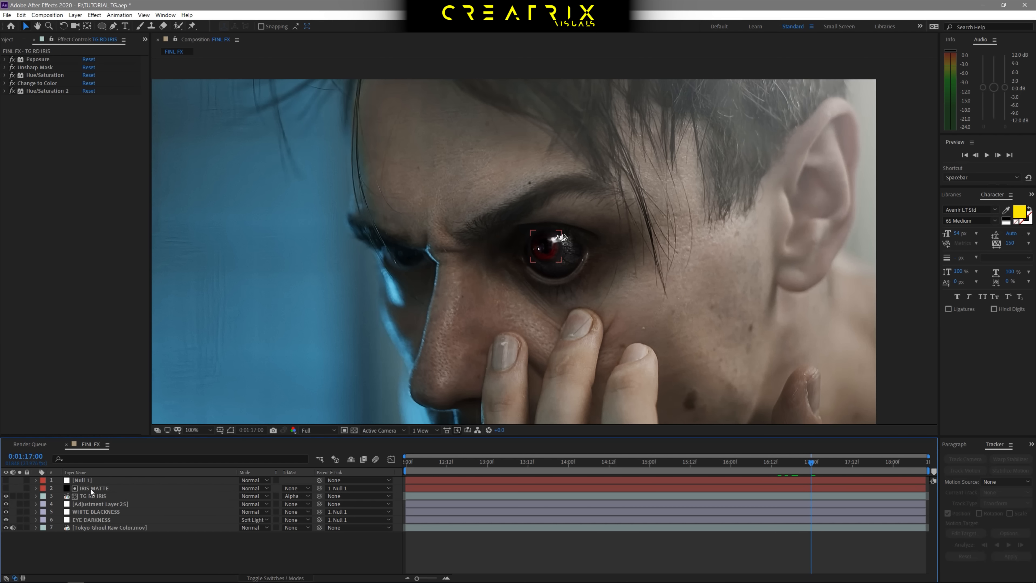
{"action": "left_click", "coordinate": [94, 494], "text": "shift"}
{"action": "left_click_drag", "start_coordinate": [92, 495], "coordinate": [109, 523]}
{"action": "left_click", "coordinate": [113, 527]}
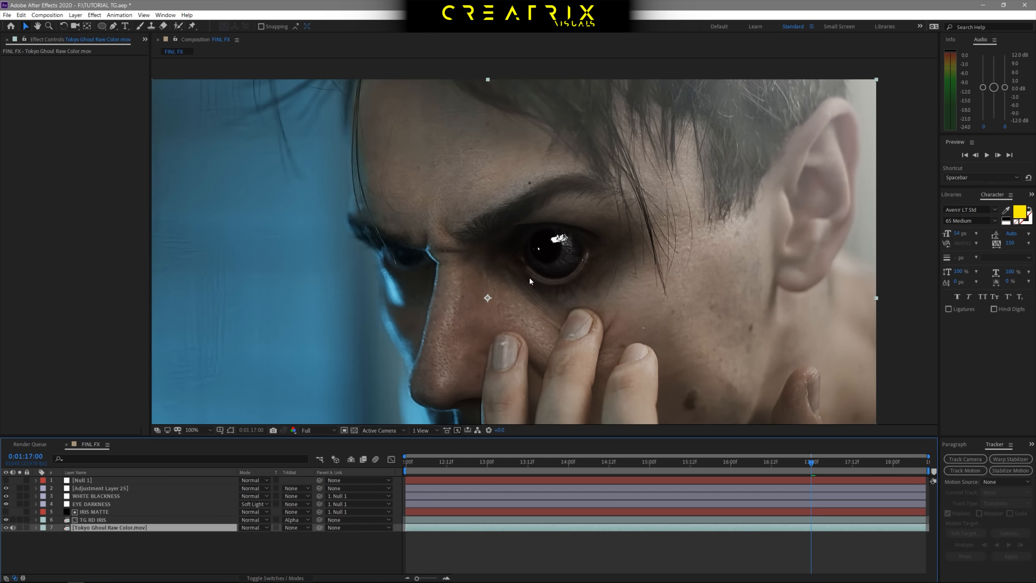
{"action": "key", "text": "ctrl+z"}
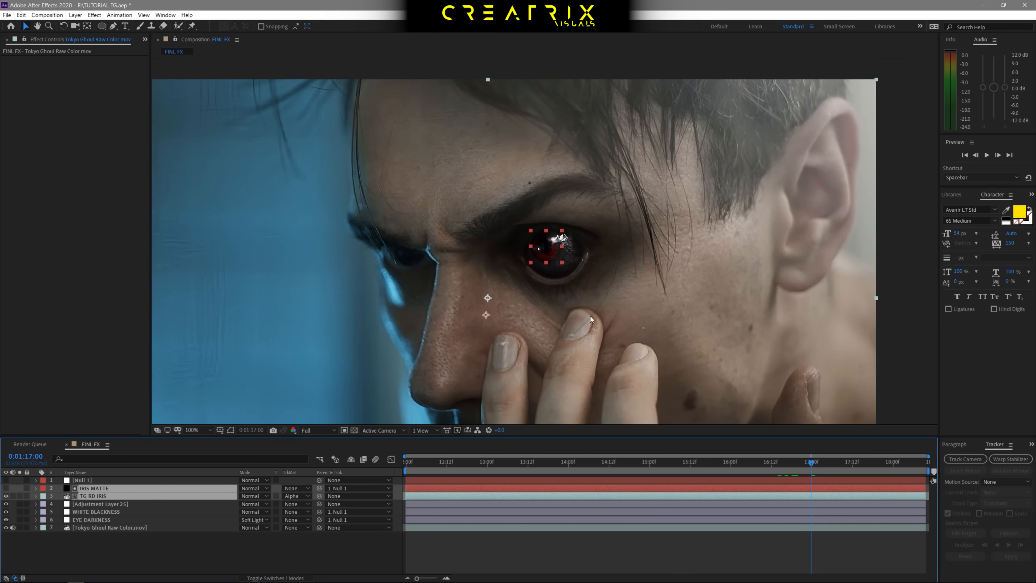
Preview the finished eye effect from the start of the composition with the view magnification set to Fit.
{"action": "key", "text": "comma"}
{"action": "key", "text": "comma"}
{"action": "left_click", "coordinate": [495, 530]}
{"action": "key", "text": "Home"}
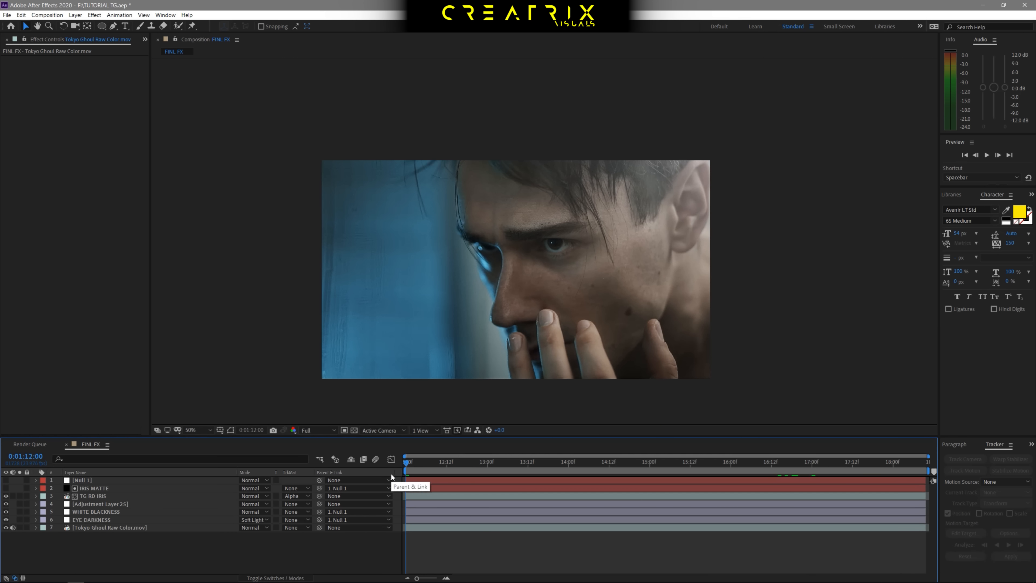
{"action": "key", "text": "space"}
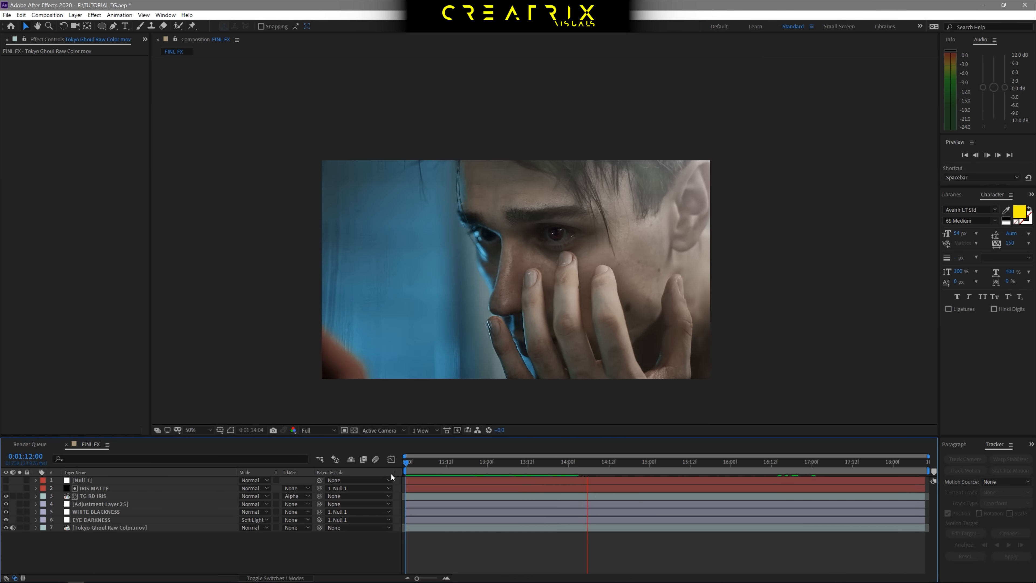
{"action": "left_click", "coordinate": [196, 429]}
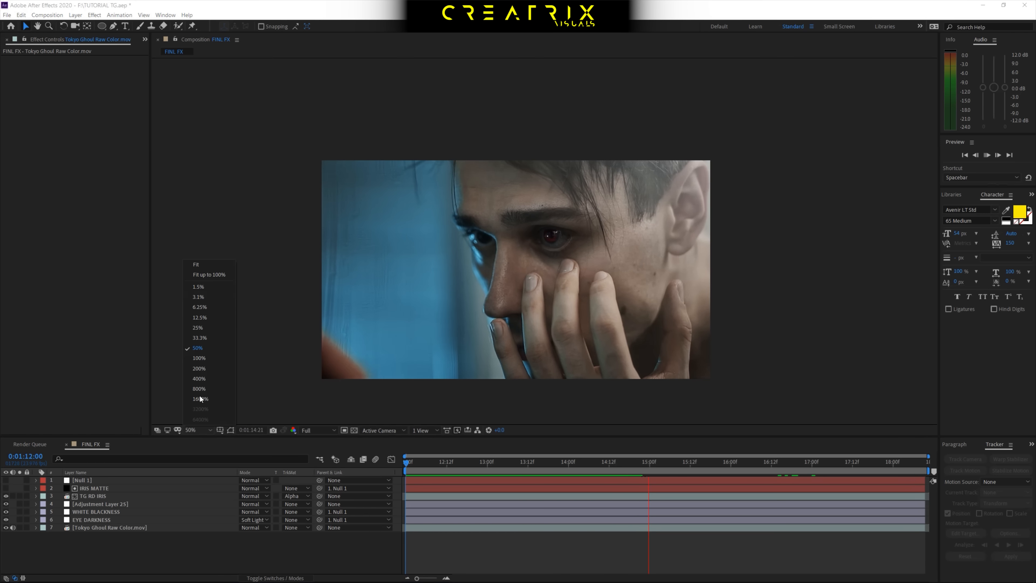
{"action": "left_click", "coordinate": [198, 265]}
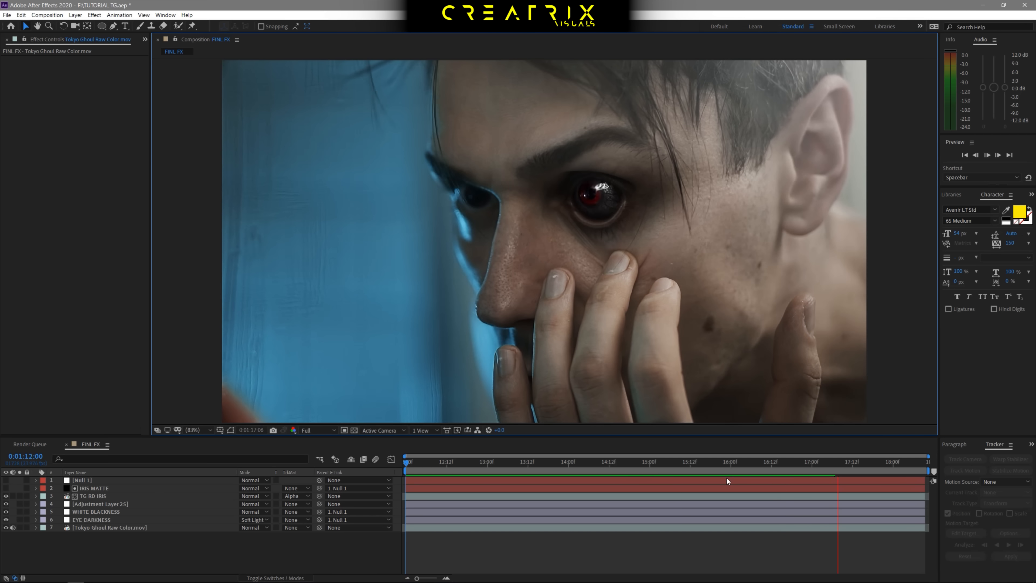
Scrub between the start of the composition and about 0:01:17:05 to examine the eye's transition into the full effect.
{"action": "left_click", "coordinate": [771, 463]}
{"action": "left_click_drag", "start_coordinate": [783, 467], "coordinate": [694, 479]}
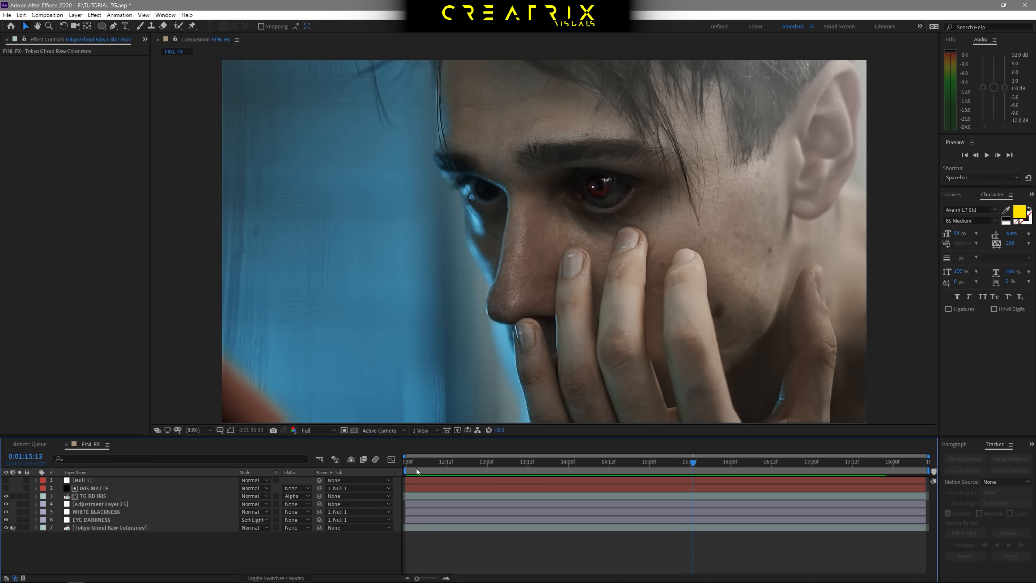
{"action": "left_click_drag", "start_coordinate": [416, 469], "coordinate": [387, 470]}
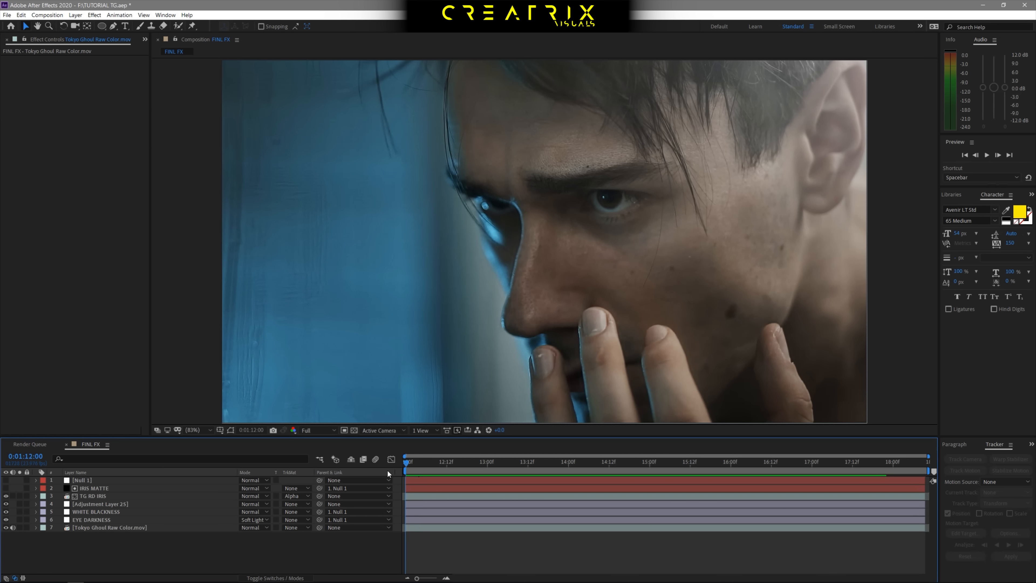
{"action": "left_click", "coordinate": [827, 466]}
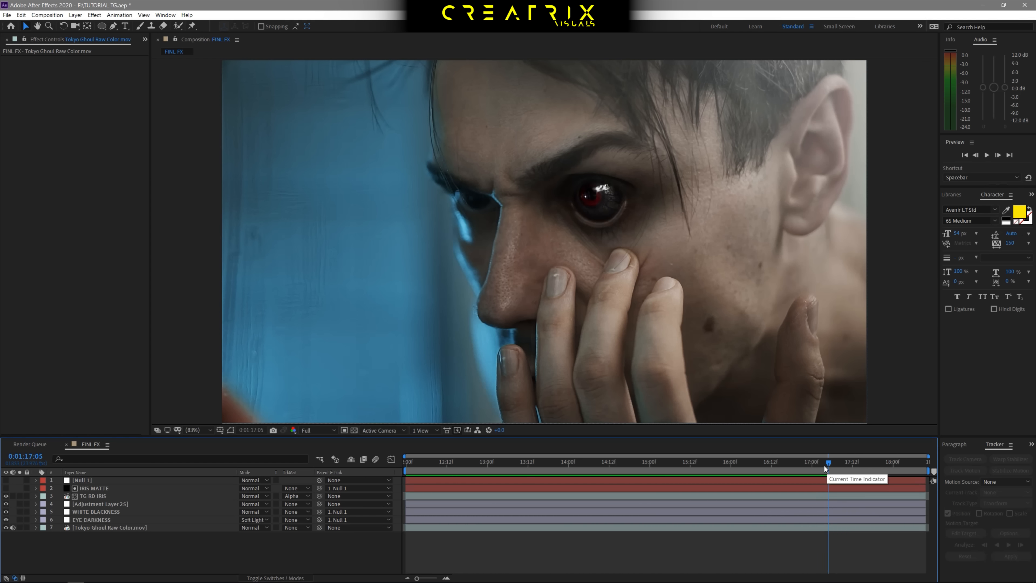
{"action": "left_click_drag", "start_coordinate": [463, 468], "coordinate": [761, 474]}
Reveal the Opacity keyframes of TG RD IRIS, Adjustment Layer 25, WHITE BLACKNESS and EYE DARKNESS, and scrub between them to review the fade.
{"action": "left_click", "coordinate": [642, 497]}
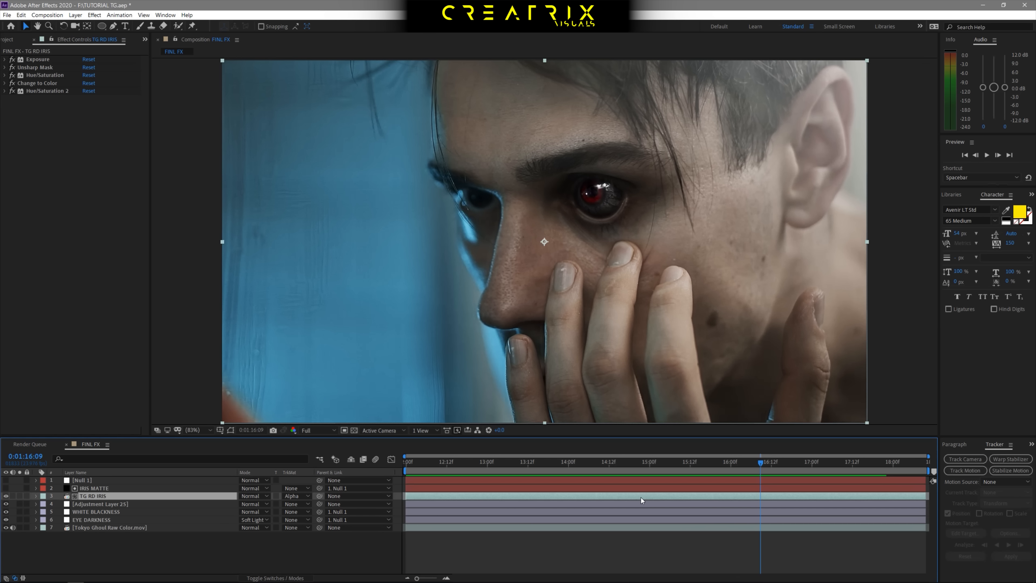
{"action": "left_click", "coordinate": [169, 515], "text": "shift"}
{"action": "left_click", "coordinate": [168, 519], "text": "shift"}
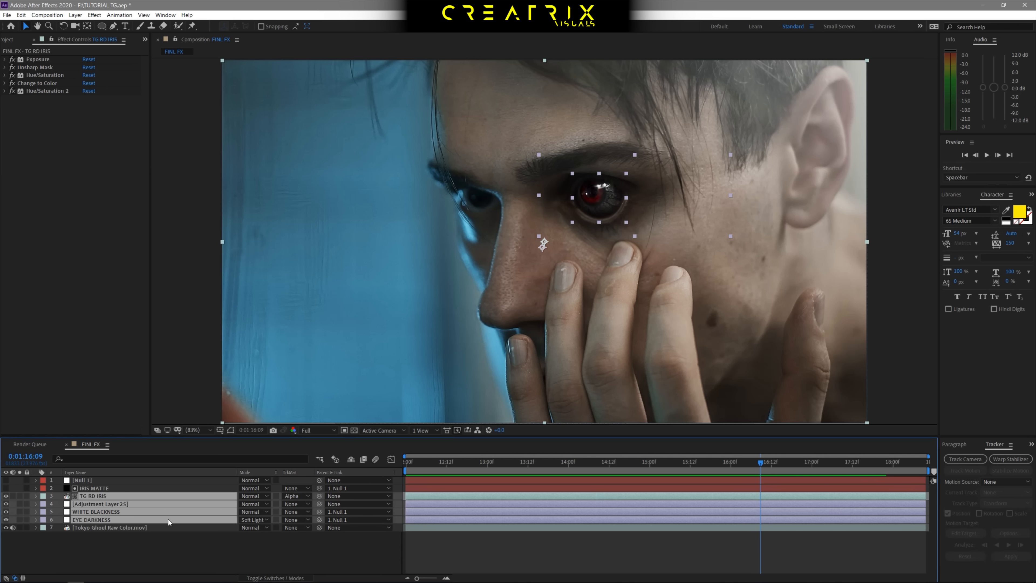
{"action": "key", "text": "t"}
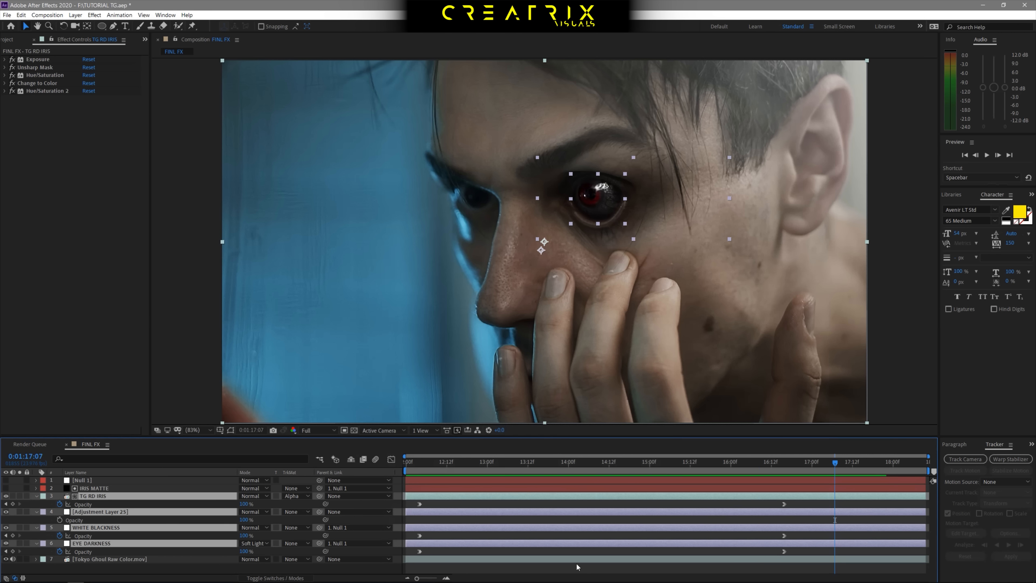
{"action": "left_click_drag", "start_coordinate": [420, 463], "coordinate": [786, 479]}
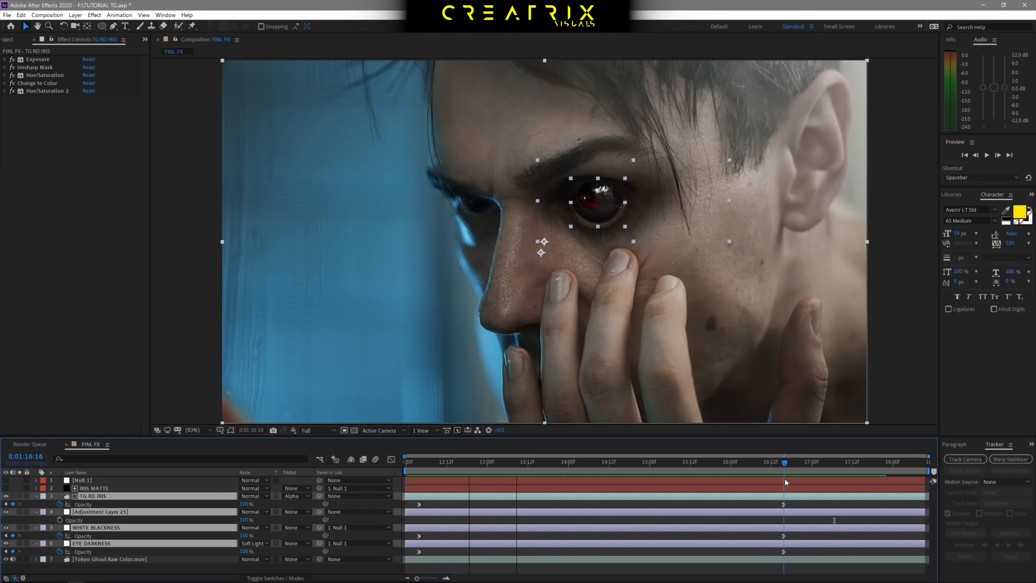
{"action": "left_click_drag", "start_coordinate": [433, 466], "coordinate": [413, 465]}
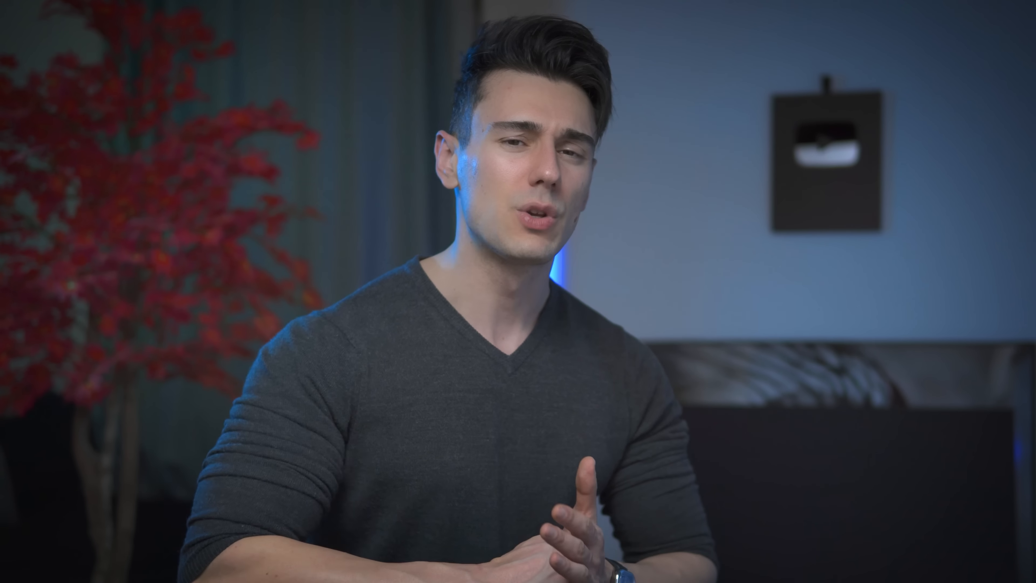